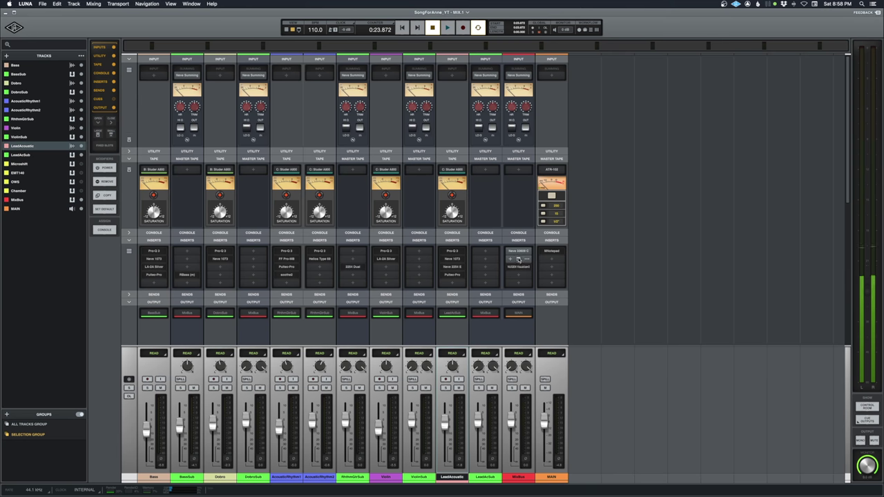
Review the settings of the Neve 33609 C and Curve Bender inserts on the MixBus, closing each plug-in window
{"action": "left_click", "coordinate": [519, 253]}
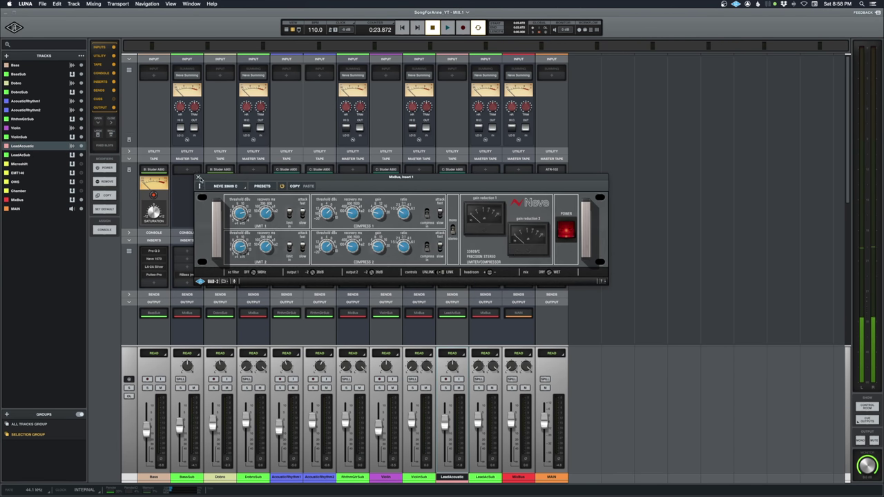
{"action": "key", "text": "super+w"}
{"action": "left_click", "coordinate": [518, 260]}
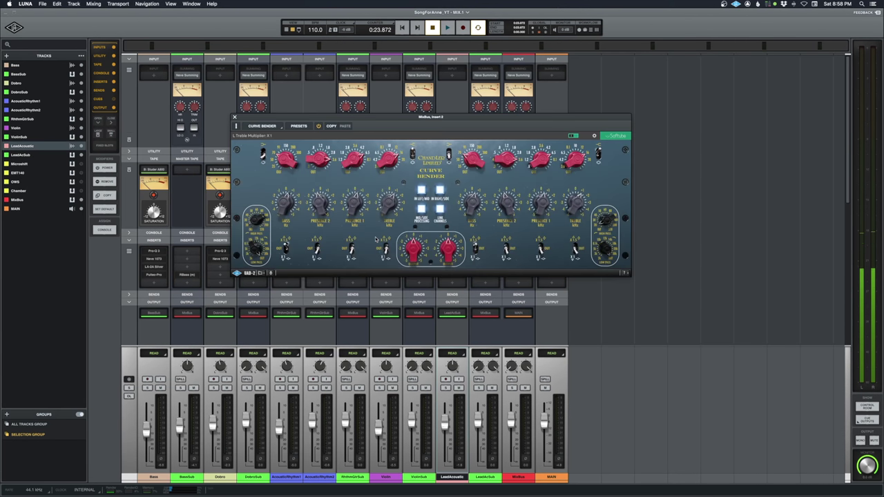
{"action": "left_click", "coordinate": [234, 117]}
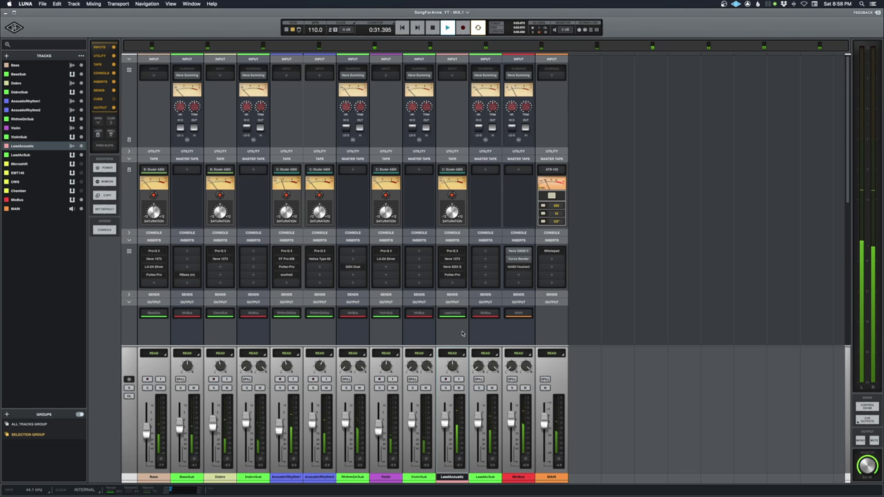
Stop the full mix, solo the LeadAcoustic track and audition it on its own
{"action": "key", "text": "space"}
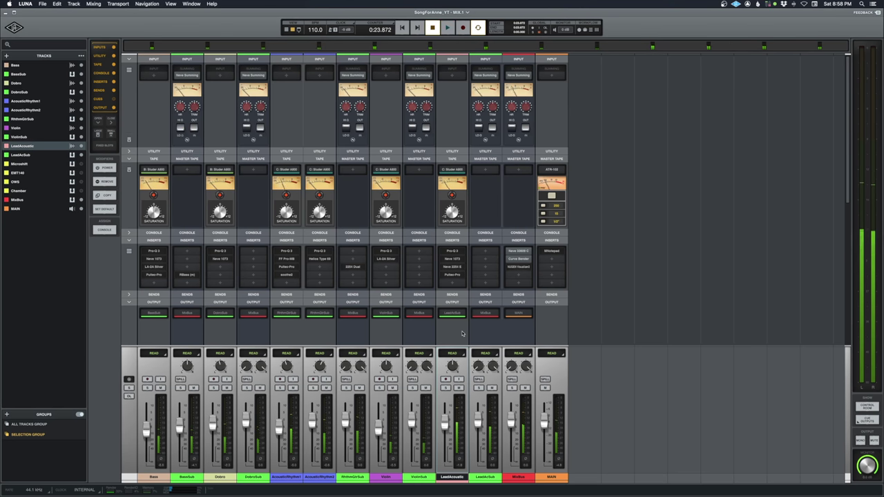
{"action": "left_click", "coordinate": [445, 388]}
{"action": "key", "text": "space"}
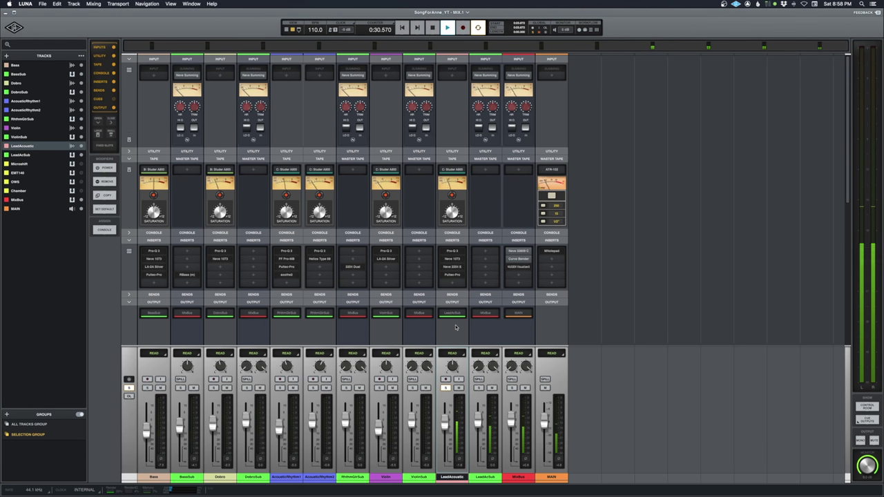
{"action": "mouse_move", "coordinate": [453, 253]}
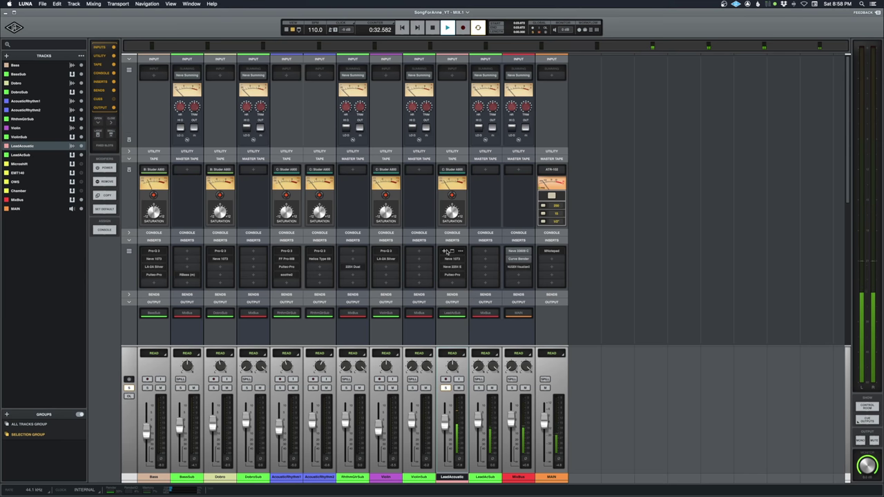
{"action": "key", "text": "space"}
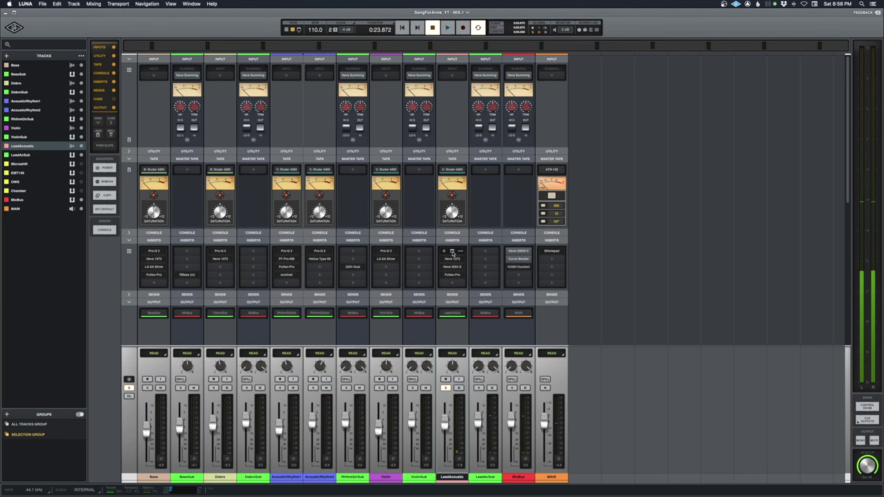
Open Pro-Q 3 on LeadAcoustic, inspect its low-cut and low-mid dip bands, and enable the plug-in during playback
{"action": "left_click", "coordinate": [453, 252]}
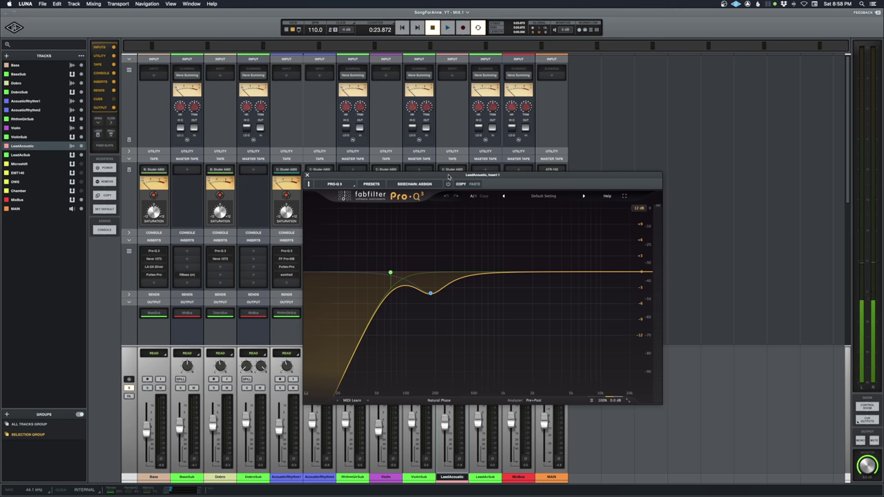
{"action": "mouse_move", "coordinate": [418, 285]}
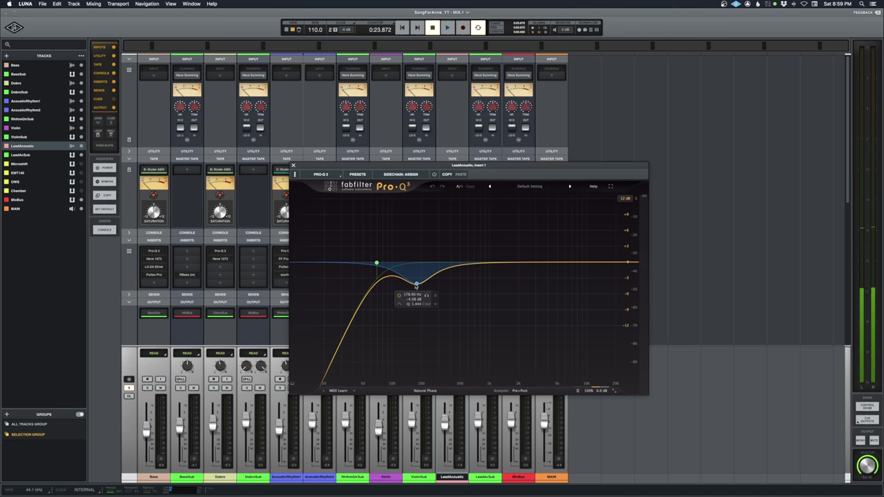
{"action": "mouse_move", "coordinate": [382, 265]}
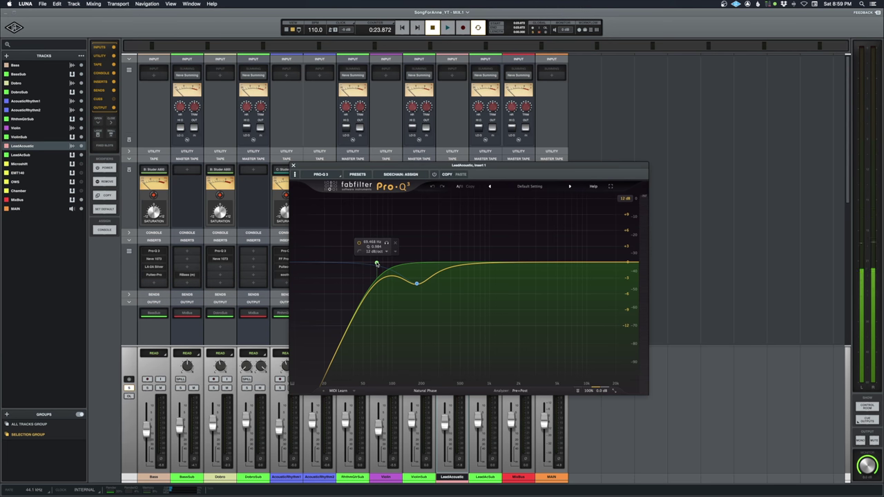
{"action": "key", "text": "space"}
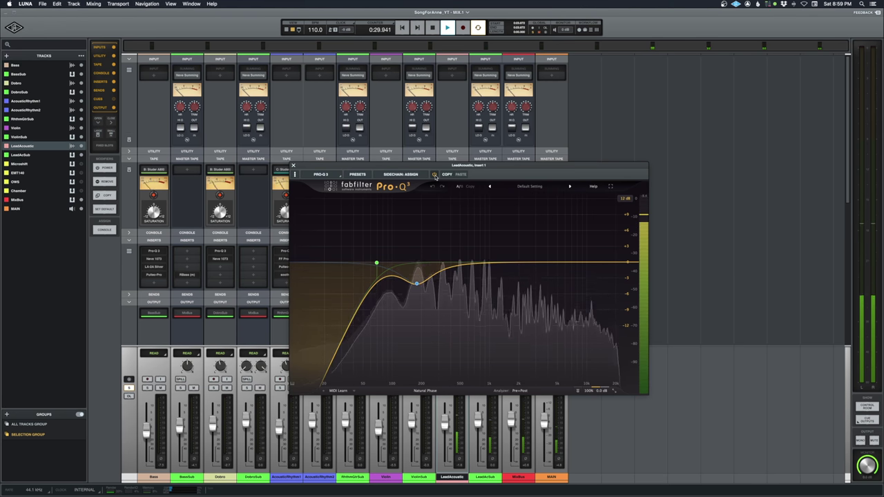
Compare LeadAcoustic with Pro-Q 3 bypassed and active, closing the plug-in and stopping playback when done
{"action": "left_click", "coordinate": [579, 391]}
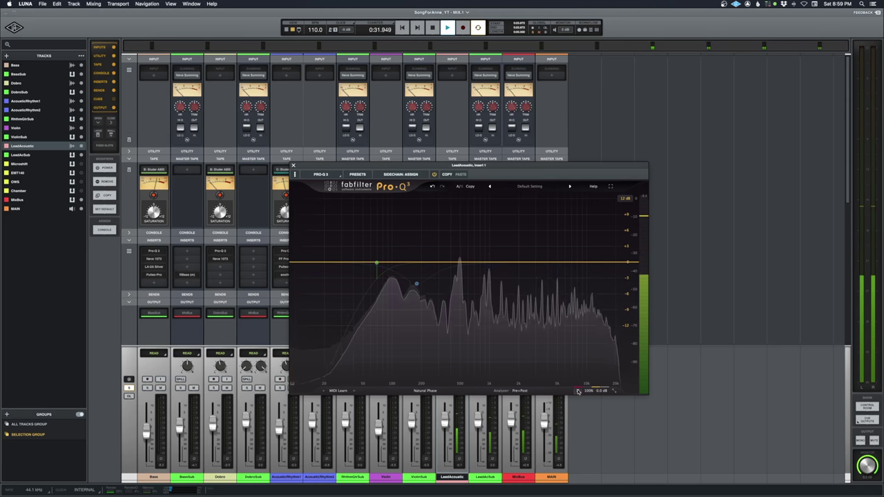
{"action": "left_click", "coordinate": [579, 391]}
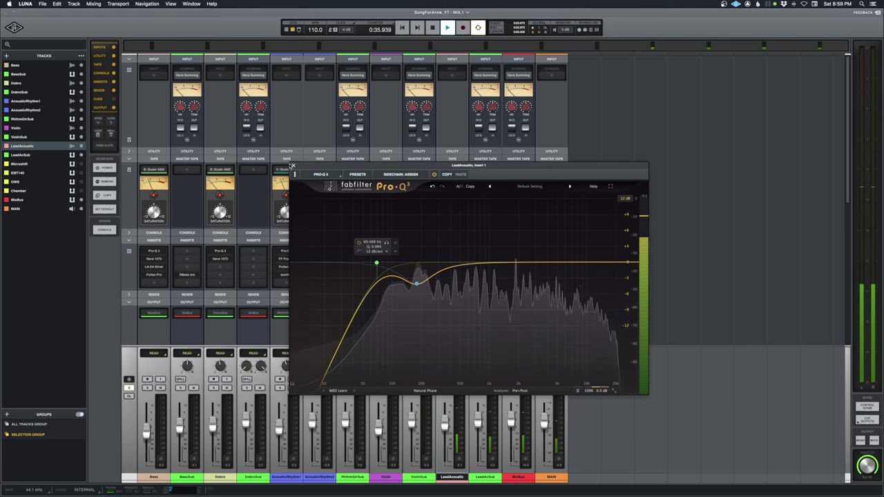
{"action": "key", "text": "super+w"}
{"action": "key", "text": "space"}
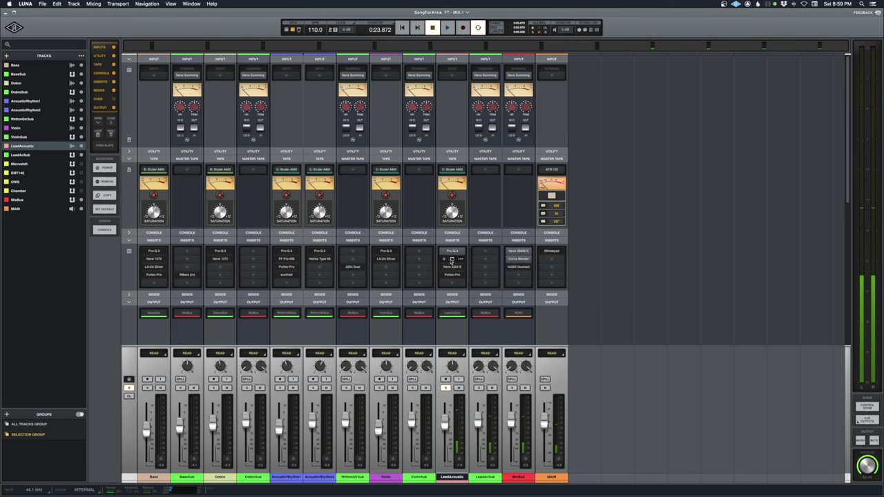
Enable the Neve 1073 on LeadAcoustic, compare the sound with its power off and on, and leave it on
{"action": "left_click", "coordinate": [451, 259]}
{"action": "left_click_drag", "start_coordinate": [267, 88], "coordinate": [527, 144]}
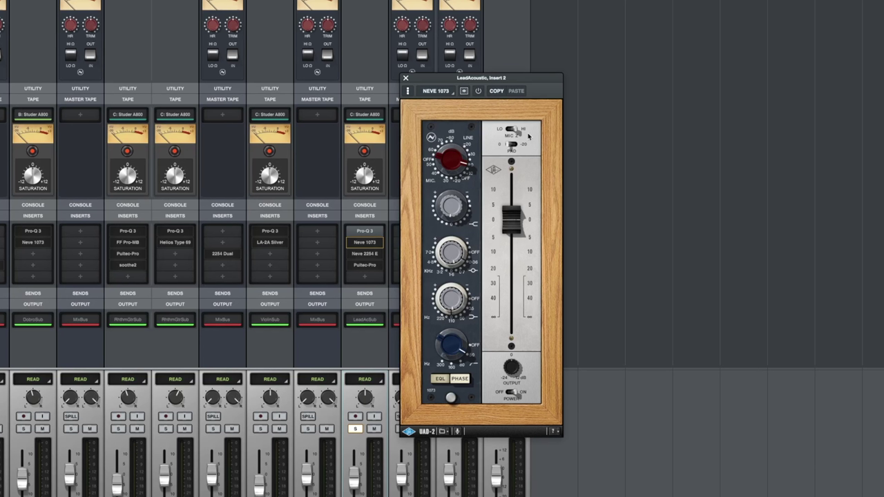
{"action": "left_click", "coordinate": [478, 91]}
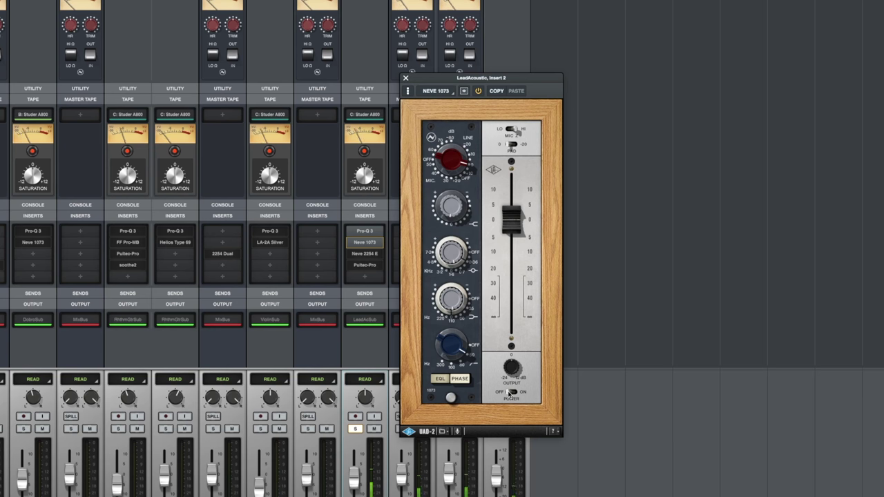
{"action": "left_click", "coordinate": [511, 393]}
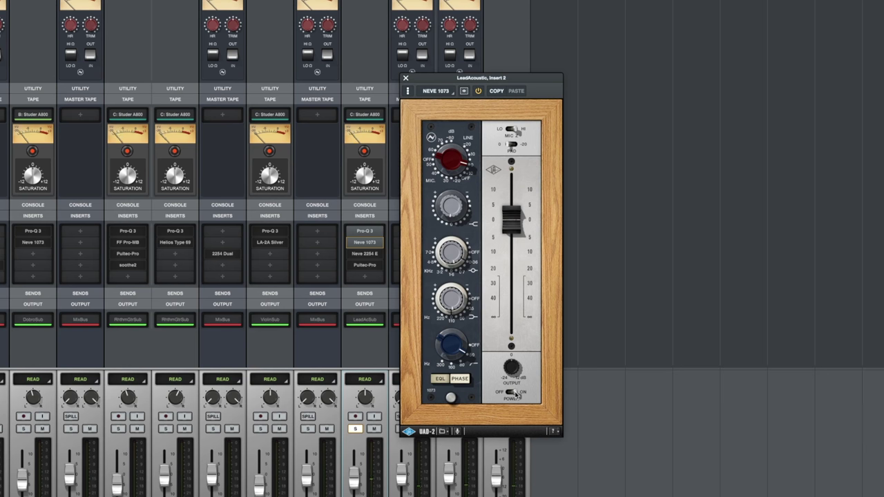
{"action": "left_click", "coordinate": [511, 392]}
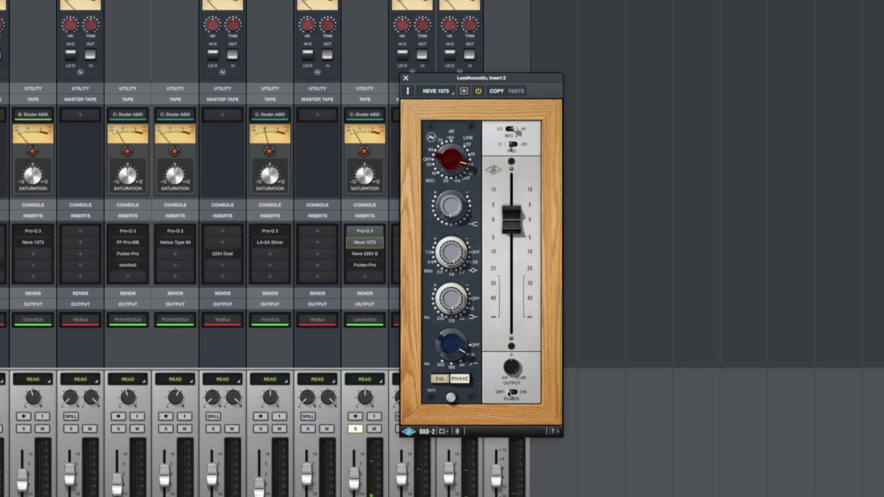
{"action": "left_click", "coordinate": [512, 392]}
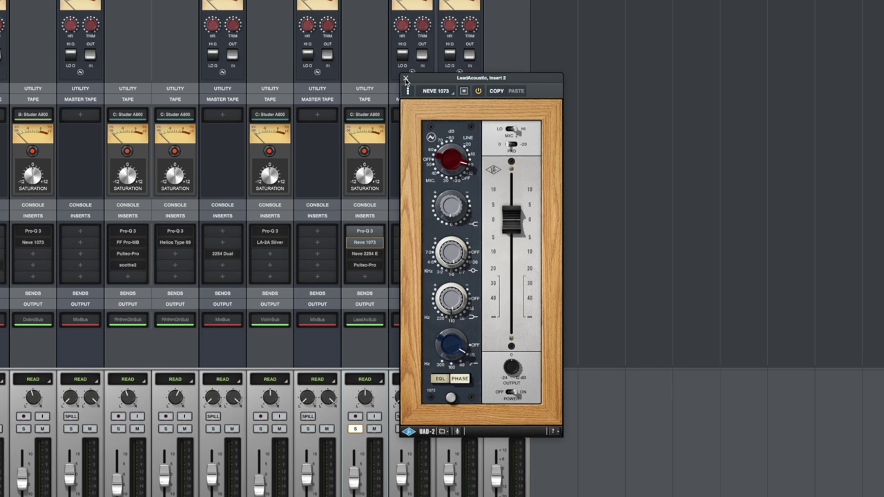
{"action": "left_click", "coordinate": [407, 79]}
Enable the Neve 2254 E compressor on LeadAcoustic, compare it with its power off and on, and leave it on
{"action": "left_click", "coordinate": [364, 254]}
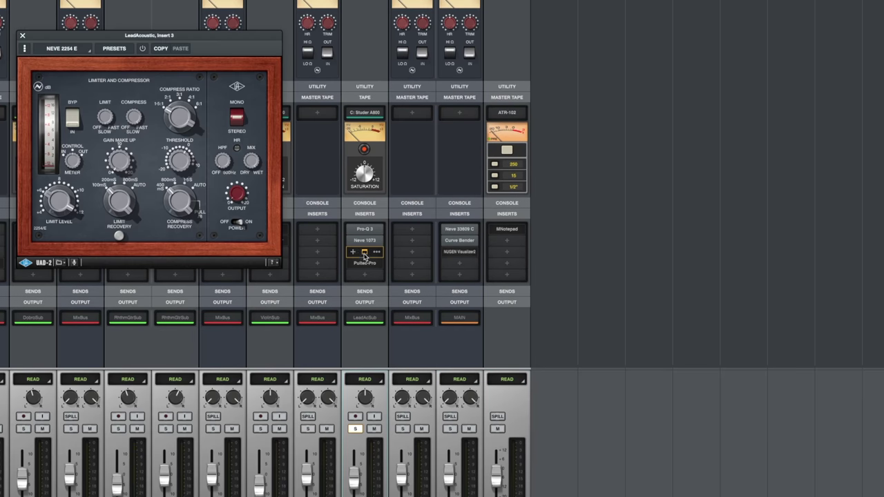
{"action": "left_click_drag", "start_coordinate": [234, 36], "coordinate": [476, 127]}
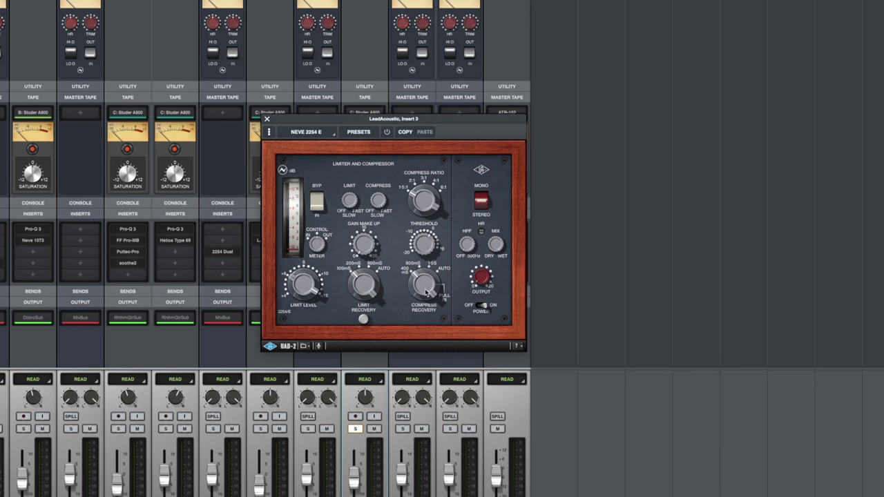
{"action": "left_click", "coordinate": [387, 131]}
{"action": "left_click", "coordinate": [481, 307]}
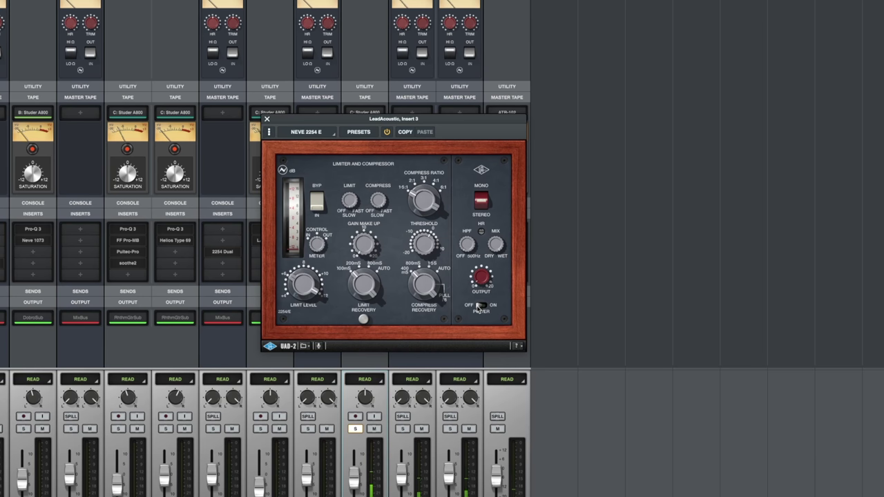
{"action": "left_click", "coordinate": [483, 308]}
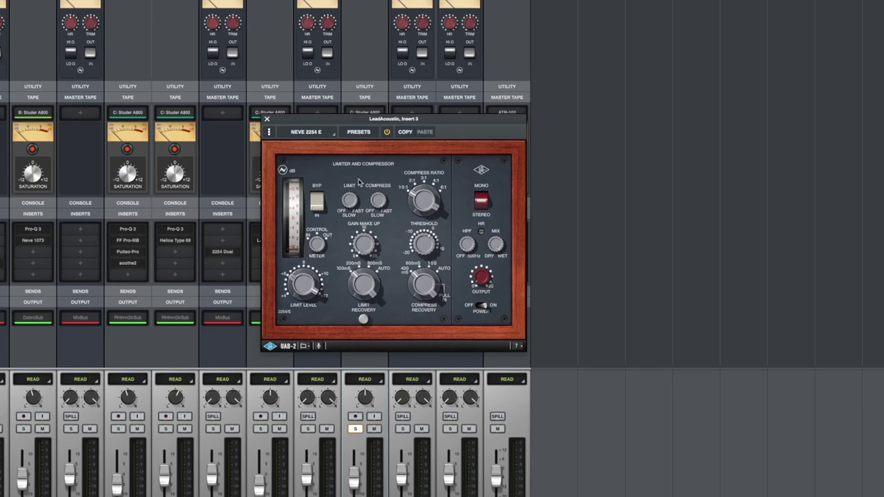
{"action": "left_click", "coordinate": [267, 119]}
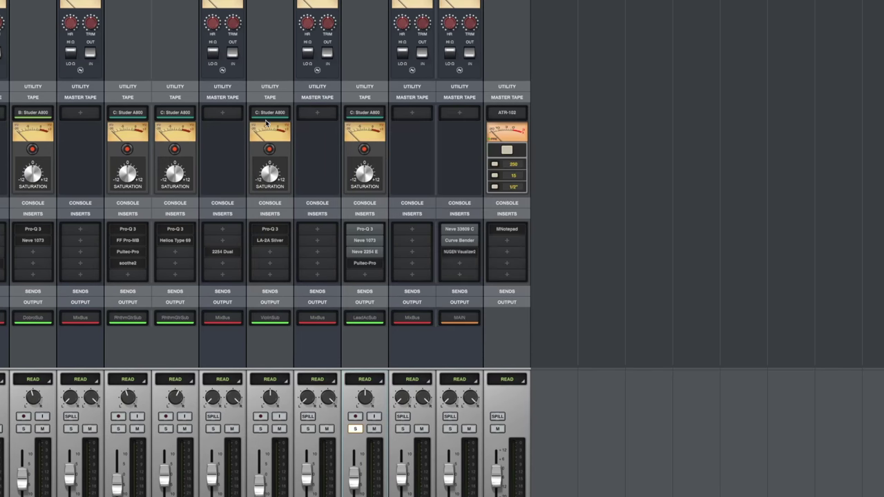
Enable the Pultec-Pro Legacy on LeadAcoustic, compare the track with and without it, and leave it active
{"action": "left_click", "coordinate": [365, 264]}
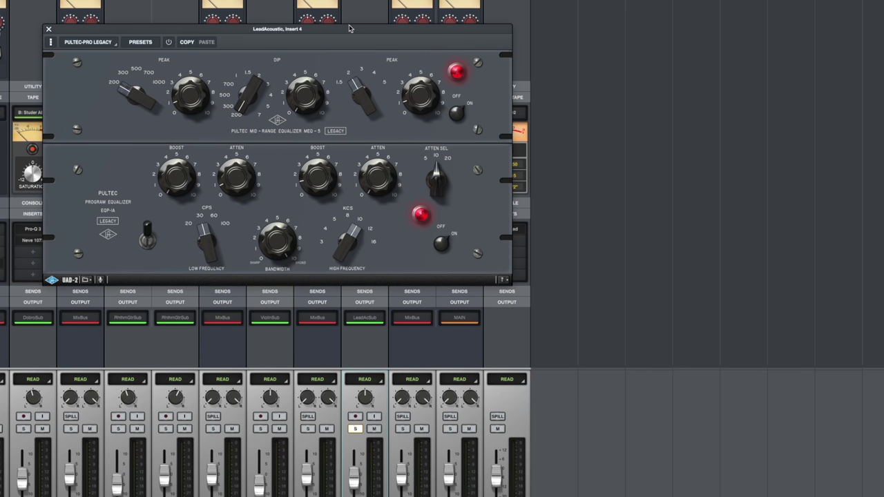
{"action": "left_click_drag", "start_coordinate": [349, 29], "coordinate": [423, 111]}
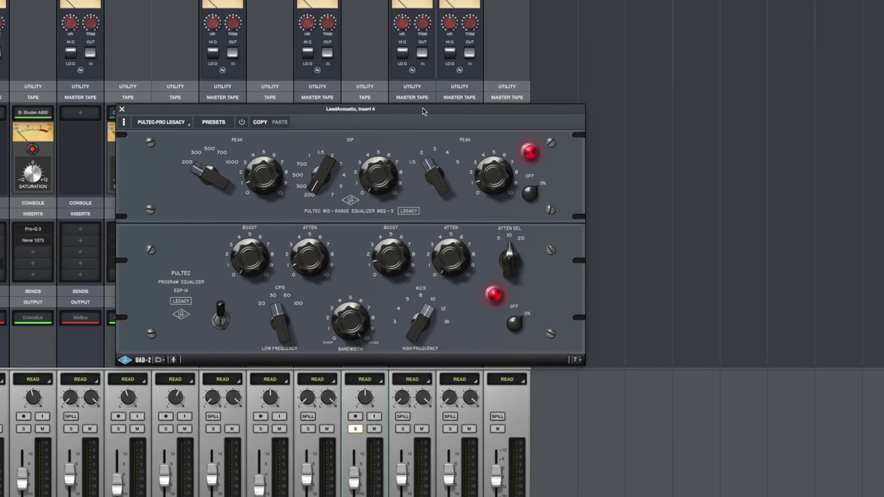
{"action": "left_click", "coordinate": [242, 122]}
{"action": "left_click_drag", "start_coordinate": [320, 109], "coordinate": [594, 136]}
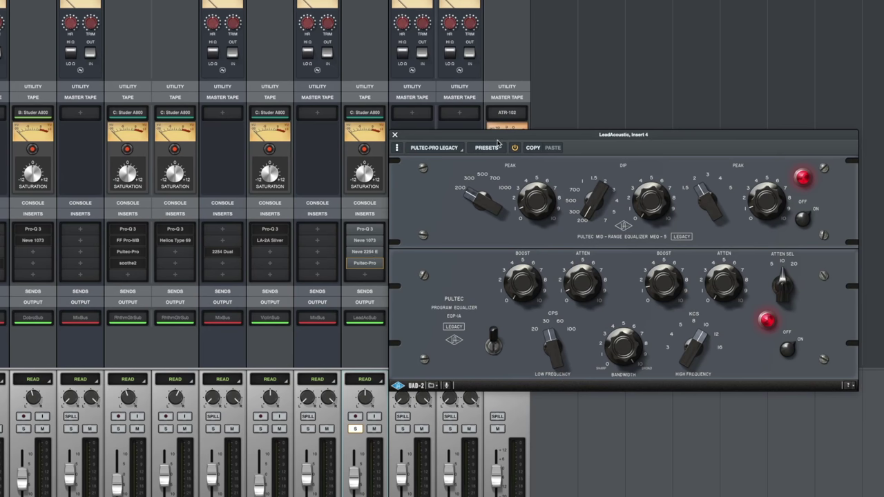
{"action": "mouse_move", "coordinate": [369, 232]}
{"action": "left_click_drag", "start_coordinate": [466, 139], "coordinate": [211, 111]}
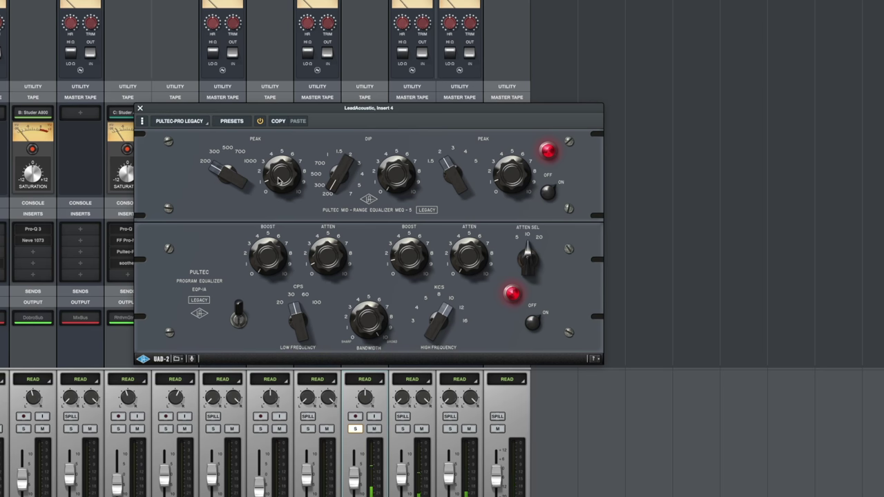
{"action": "left_click", "coordinate": [260, 122]}
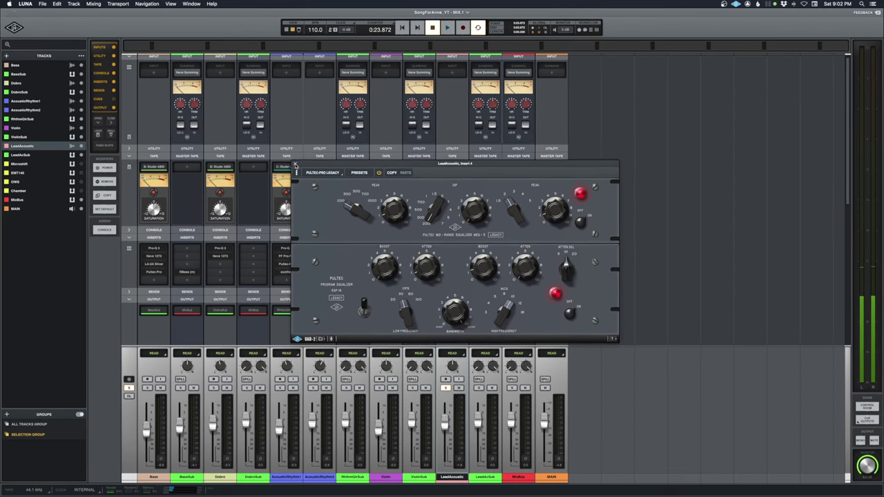
{"action": "left_click", "coordinate": [296, 166]}
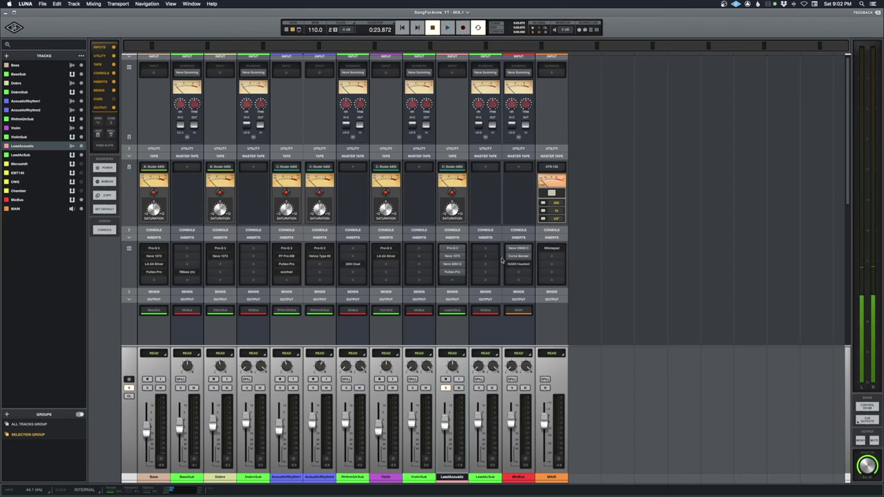
Solo AcousticRhythm1 and AcousticRhythm2 and play them together with LeadAcoustic
{"action": "left_click", "coordinate": [279, 387]}
{"action": "key", "text": "space"}
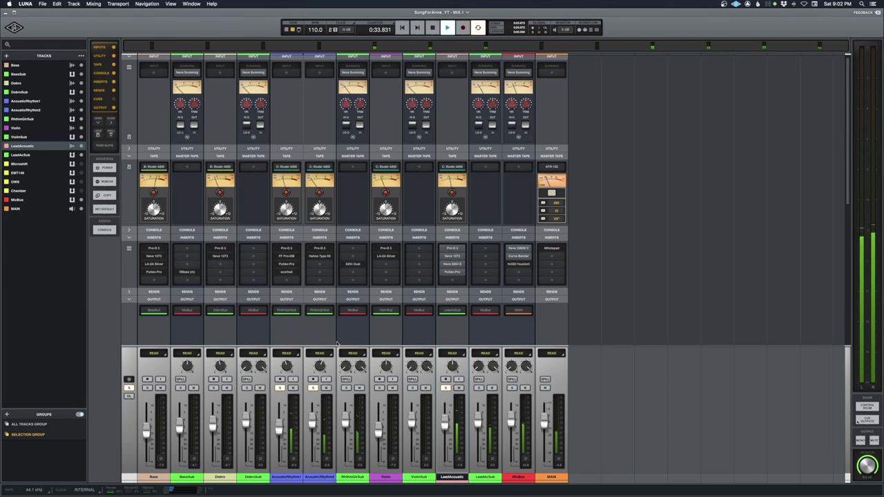
{"action": "key", "text": "space"}
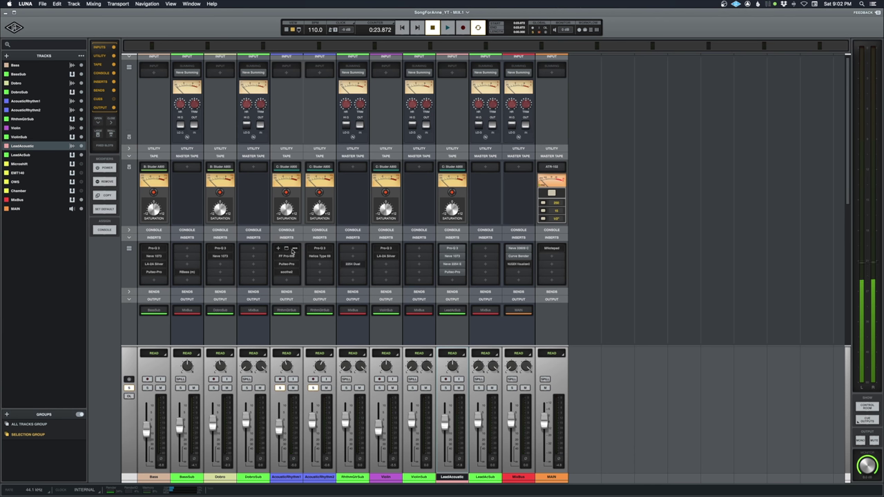
{"action": "key", "text": "space"}
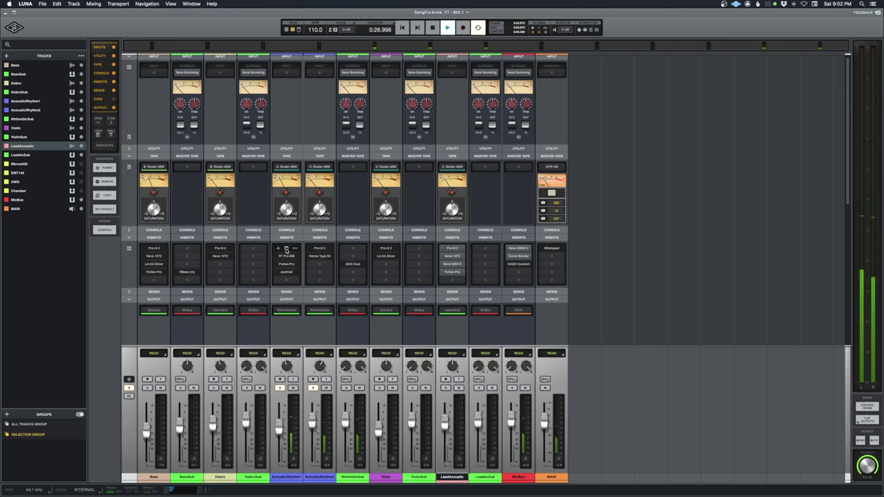
Open the Pro-Q 3 on AcousticRhythm1 and AcousticRhythm2, arrange the two EQ windows side by side, and stop playback
{"action": "left_click", "coordinate": [286, 249]}
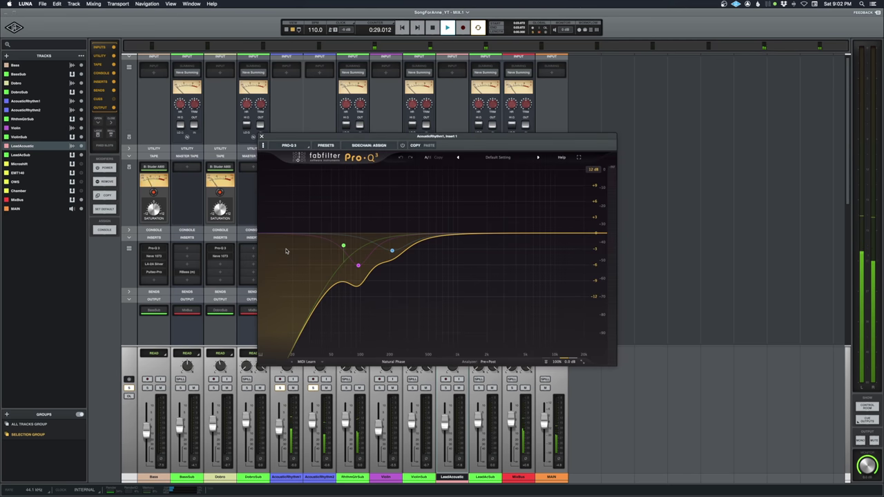
{"action": "left_click_drag", "start_coordinate": [436, 140], "coordinate": [514, 55]}
{"action": "left_click", "coordinate": [319, 249]}
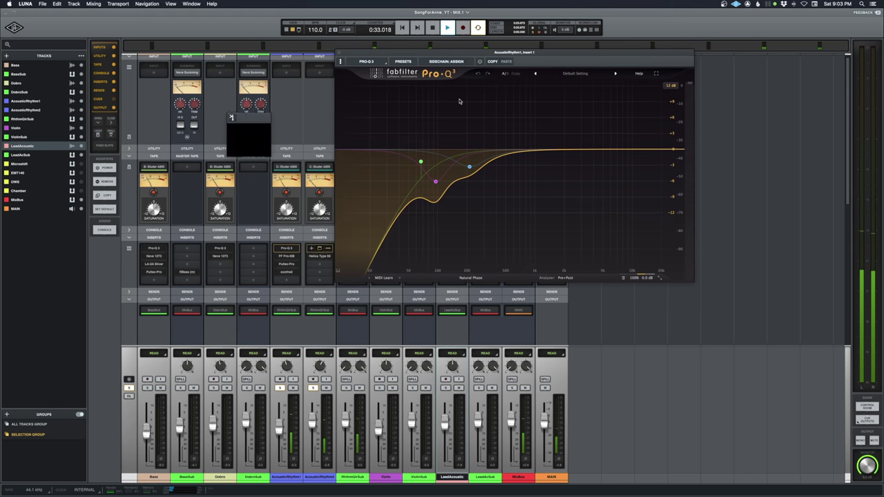
{"action": "left_click_drag", "start_coordinate": [341, 121], "coordinate": [524, 139]}
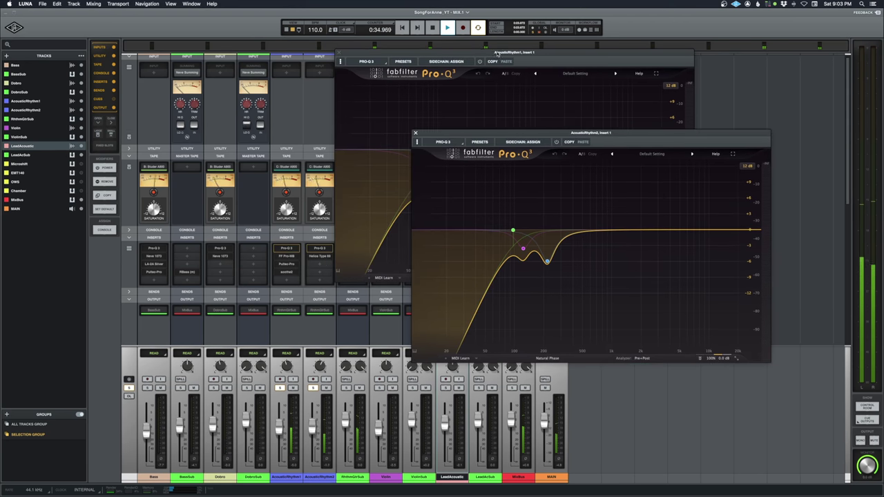
{"action": "left_click", "coordinate": [479, 54]}
{"action": "left_click_drag", "start_coordinate": [479, 53], "coordinate": [212, 145]}
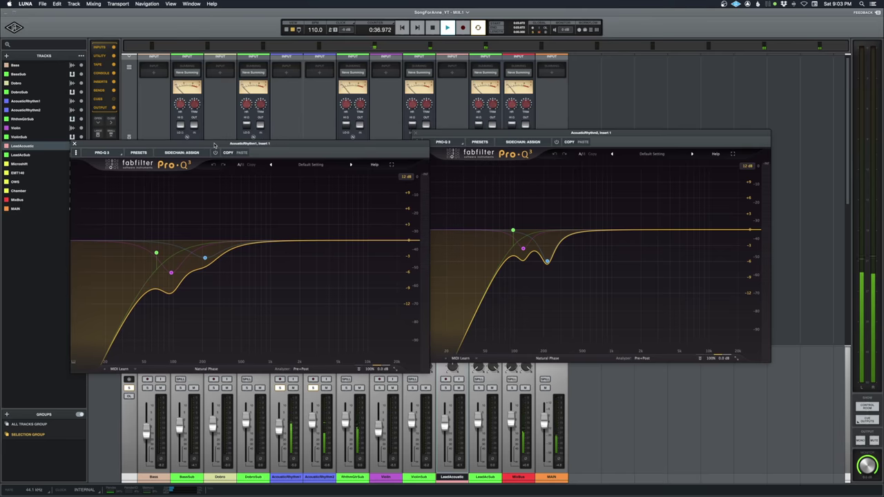
{"action": "key", "text": "space"}
{"action": "left_click_drag", "start_coordinate": [457, 131], "coordinate": [477, 145]}
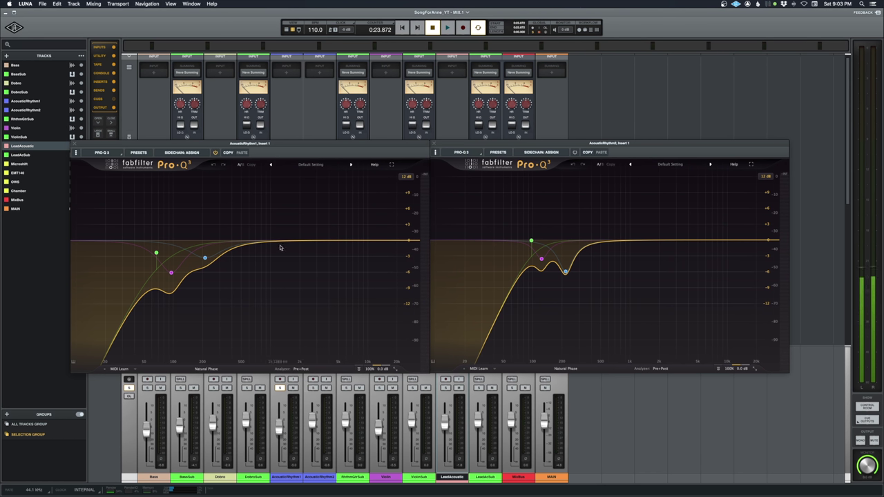
Solo AcousticRhythm1, compare the track with its Pro-Q 3 off and on, and leave the EQ enabled
{"action": "key", "text": "space"}
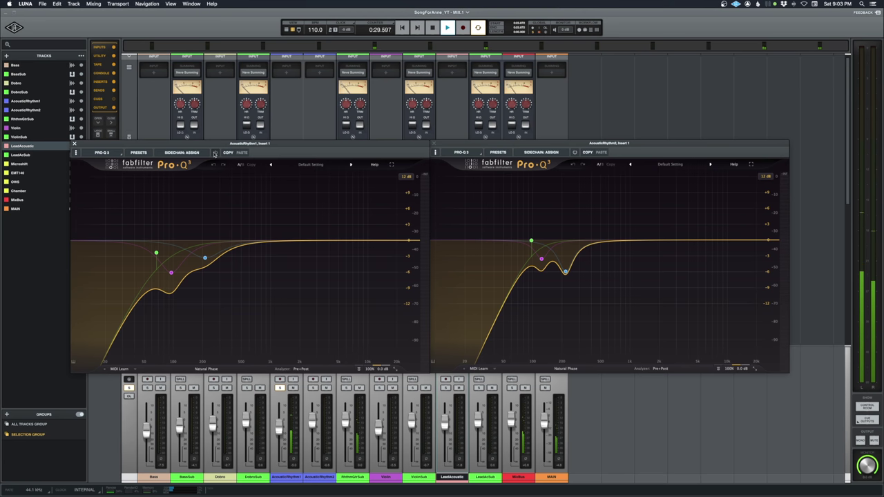
{"action": "key", "text": "space"}
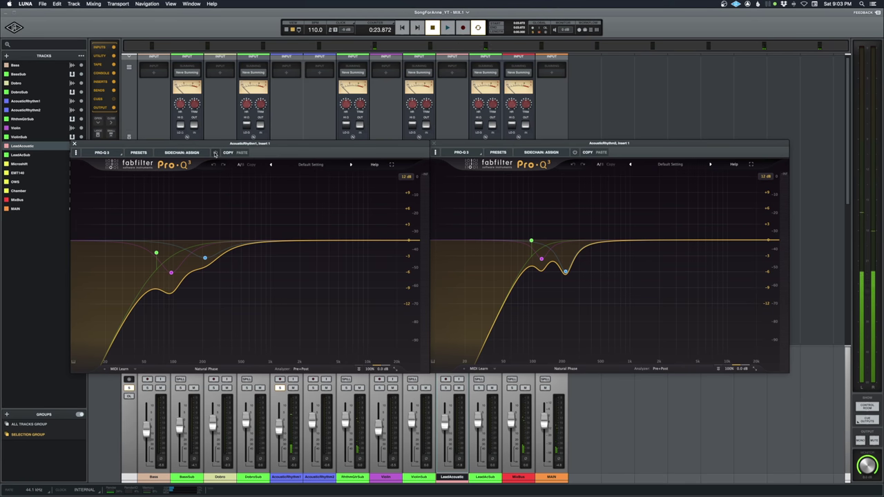
{"action": "key", "text": "space"}
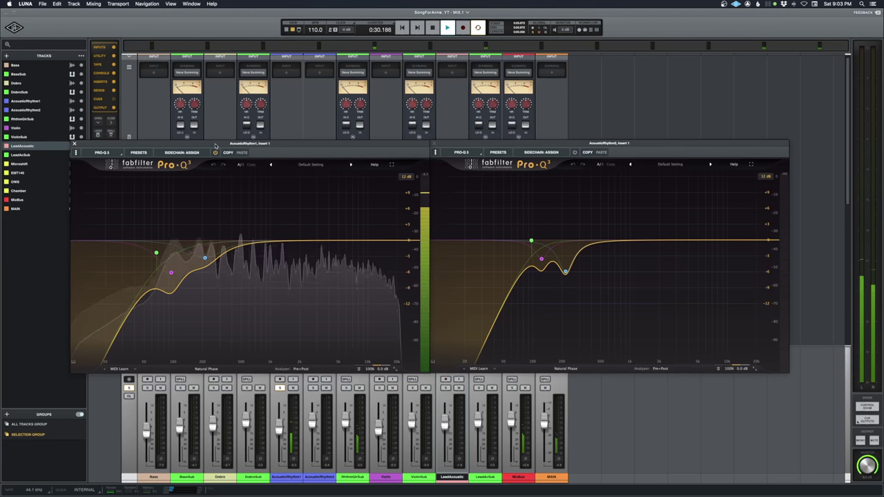
{"action": "key", "text": "space"}
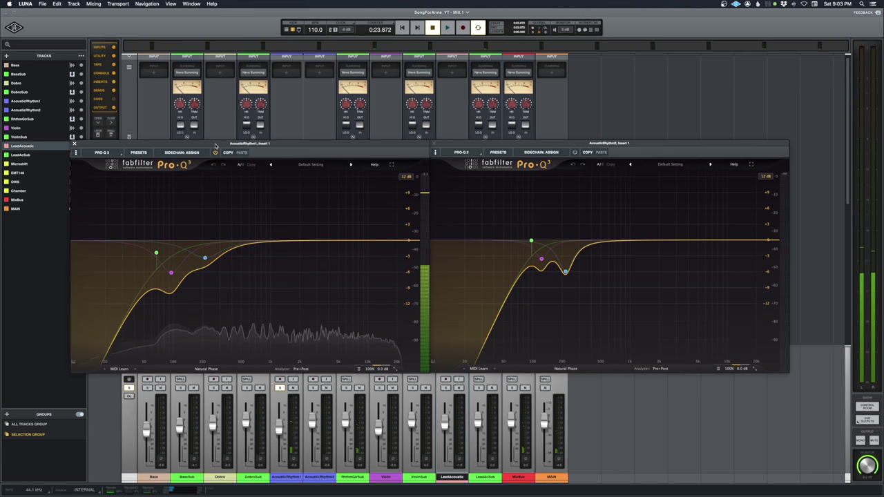
{"action": "left_click_drag", "start_coordinate": [215, 146], "coordinate": [492, 151]}
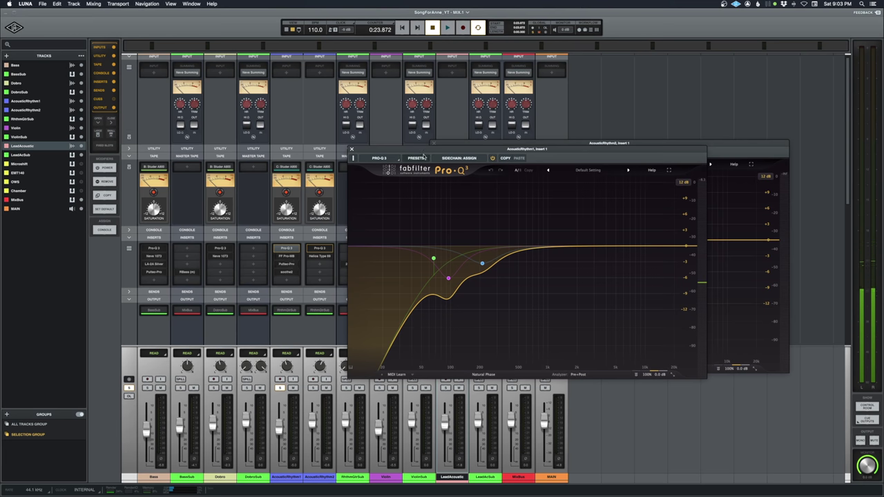
{"action": "left_click_drag", "start_coordinate": [424, 152], "coordinate": [155, 148]}
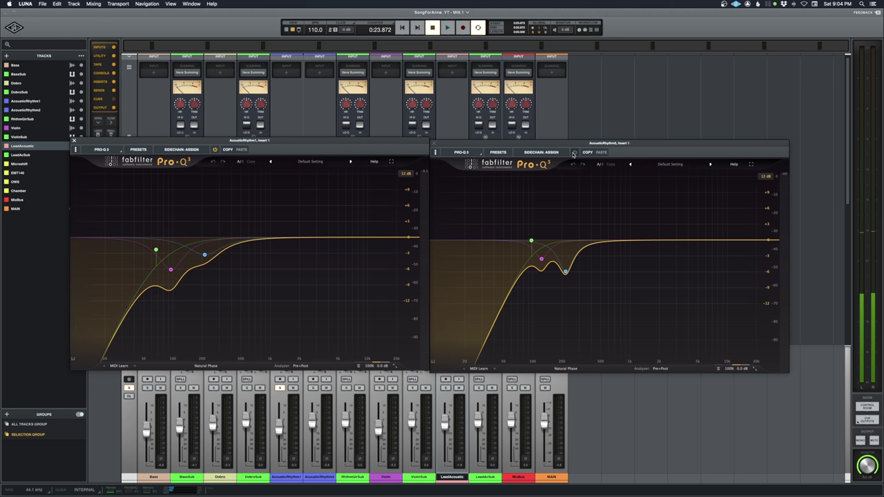
Solo AcousticRhythm2, play it with its Pro-Q 3 off, enable the EQ, inspect its three bands, and play the track again
{"action": "left_click", "coordinate": [313, 388]}
{"action": "key", "text": "space"}
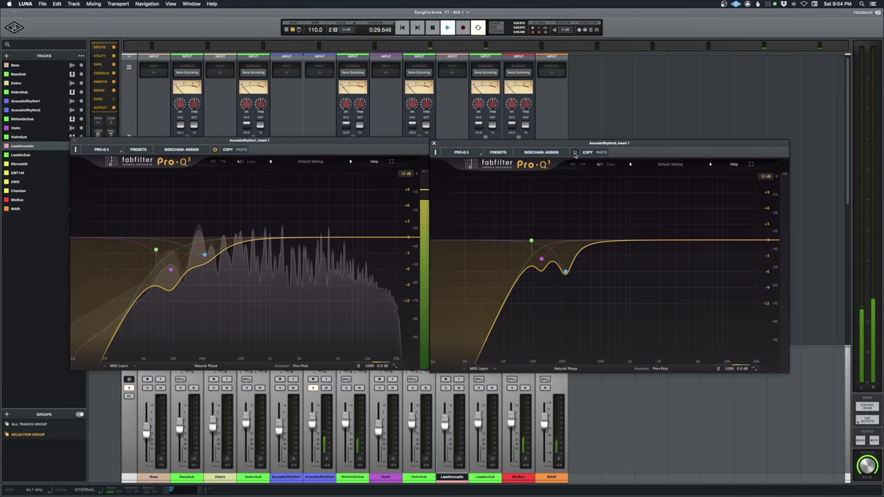
{"action": "key", "text": "space"}
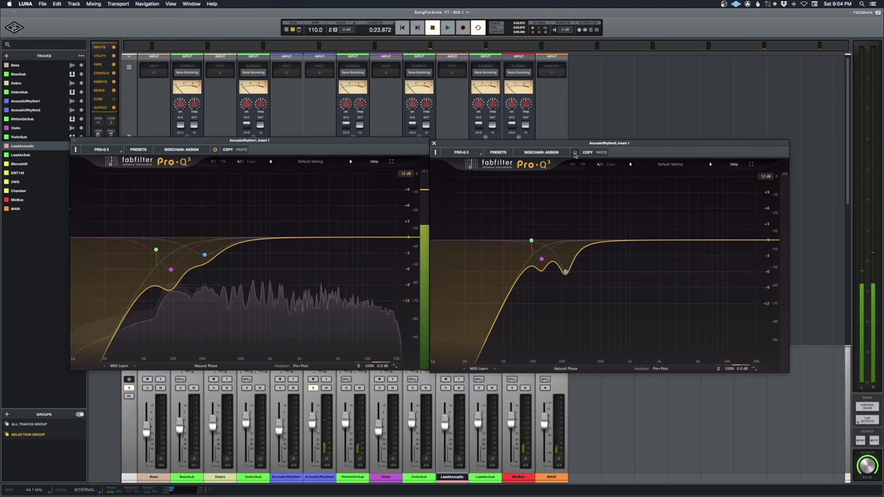
{"action": "left_click", "coordinate": [574, 153]}
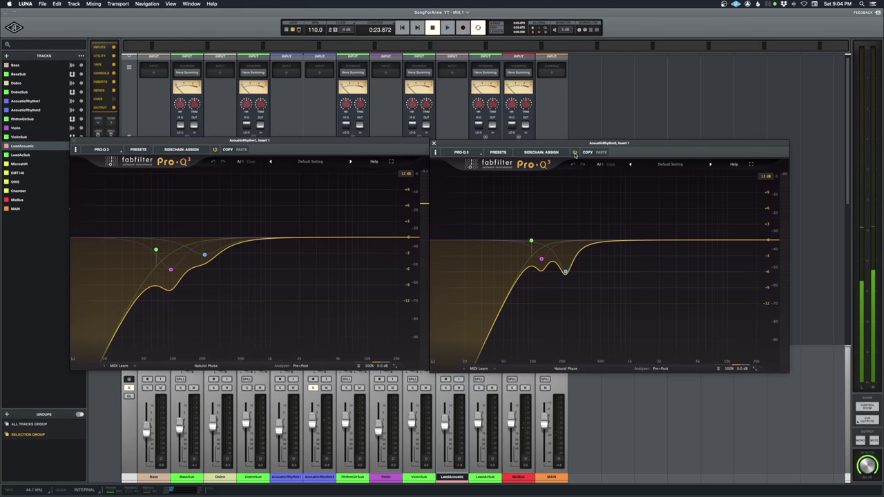
{"action": "mouse_move", "coordinate": [547, 282]}
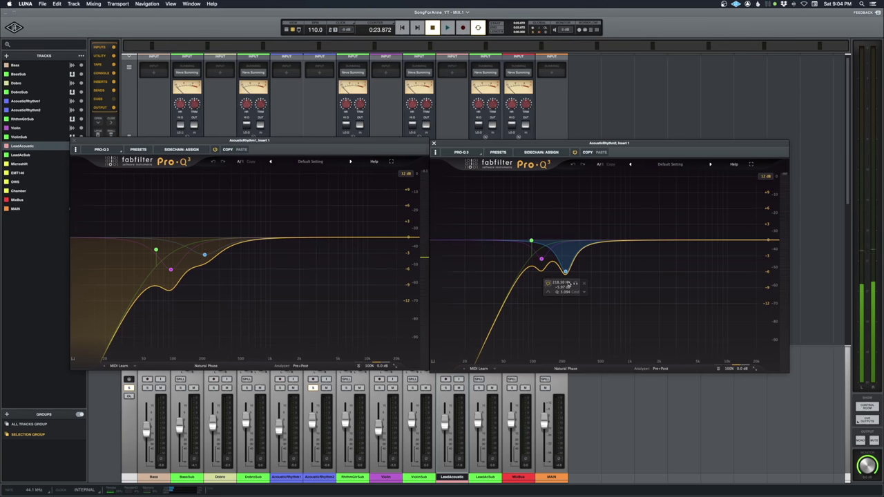
{"action": "mouse_move", "coordinate": [542, 262]}
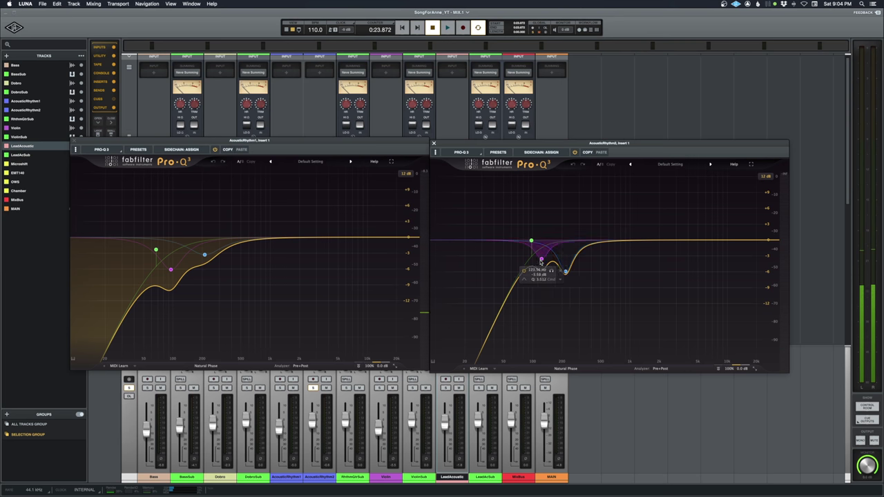
{"action": "mouse_move", "coordinate": [531, 242]}
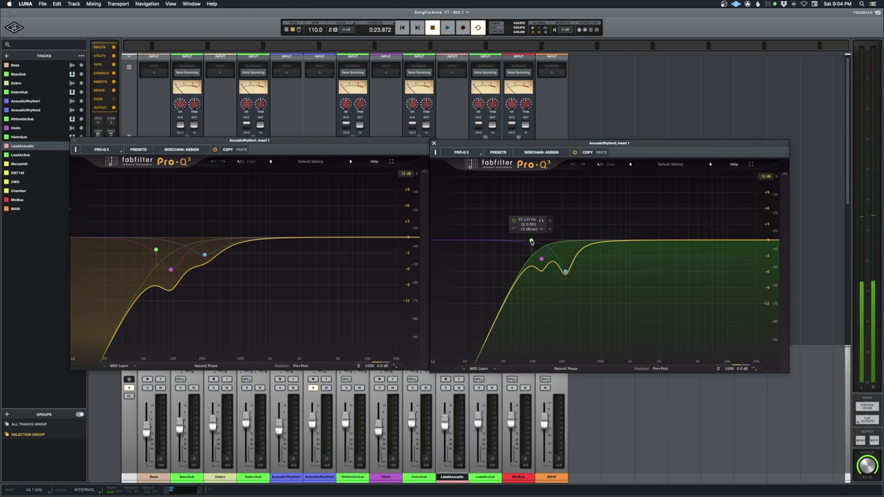
{"action": "key", "text": "space"}
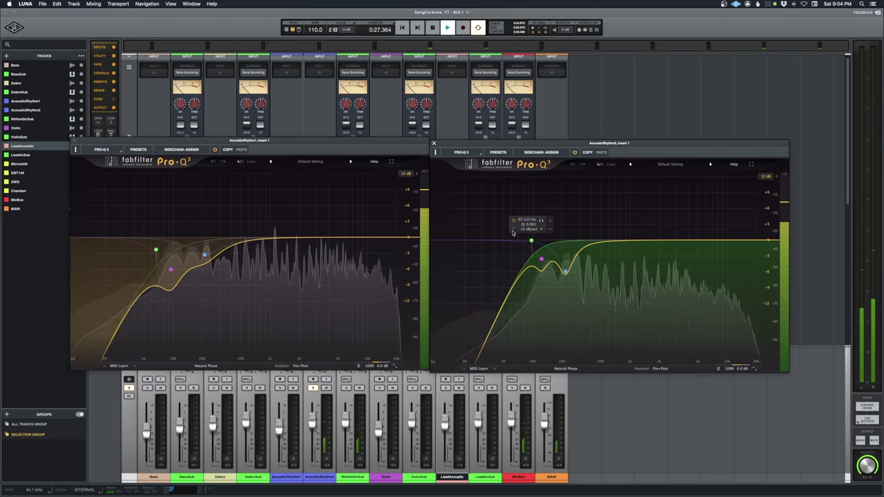
Close both Pro-Q 3 windows and play AcousticRhythm1 and AcousticRhythm2 soloed together
{"action": "left_click", "coordinate": [434, 143]}
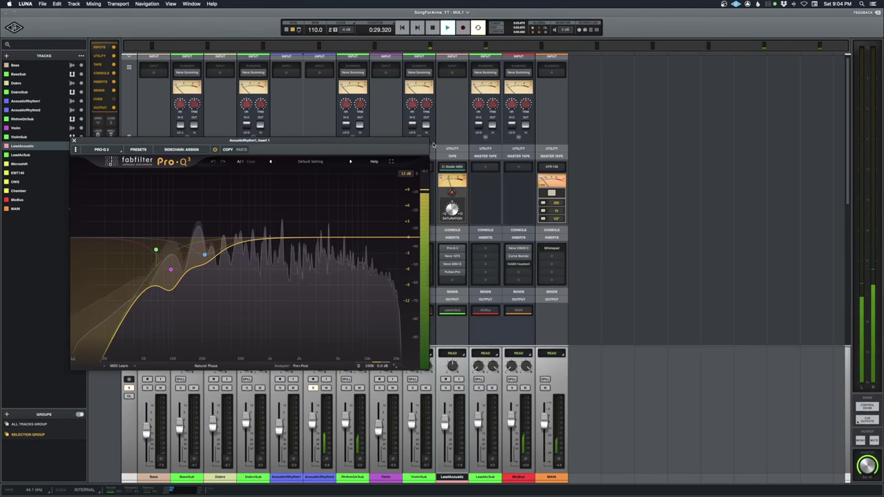
{"action": "left_click", "coordinate": [74, 140]}
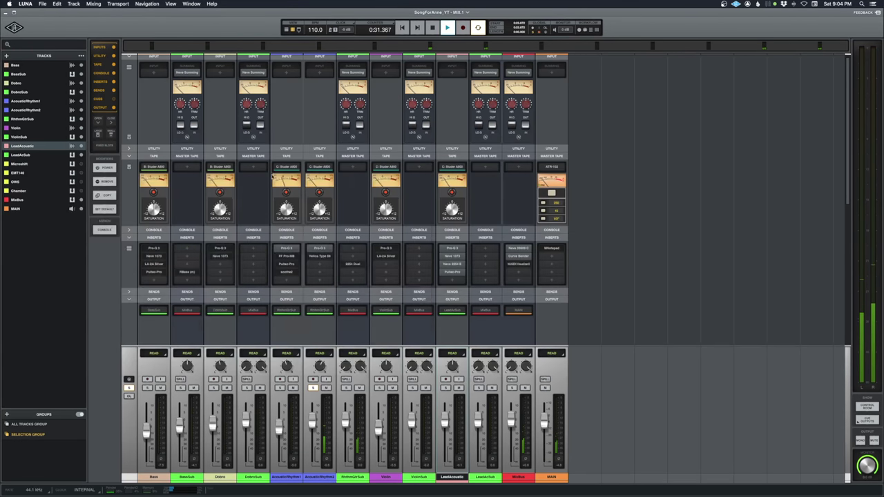
{"action": "key", "text": "space"}
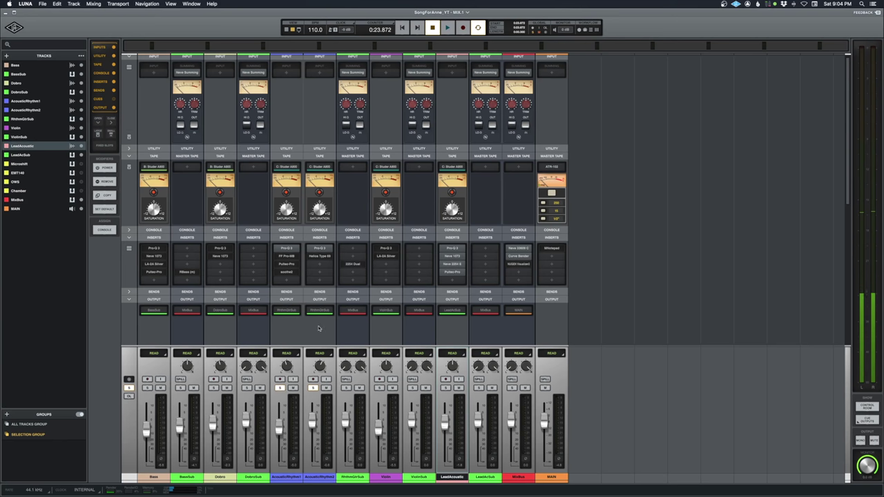
{"action": "key", "text": "space"}
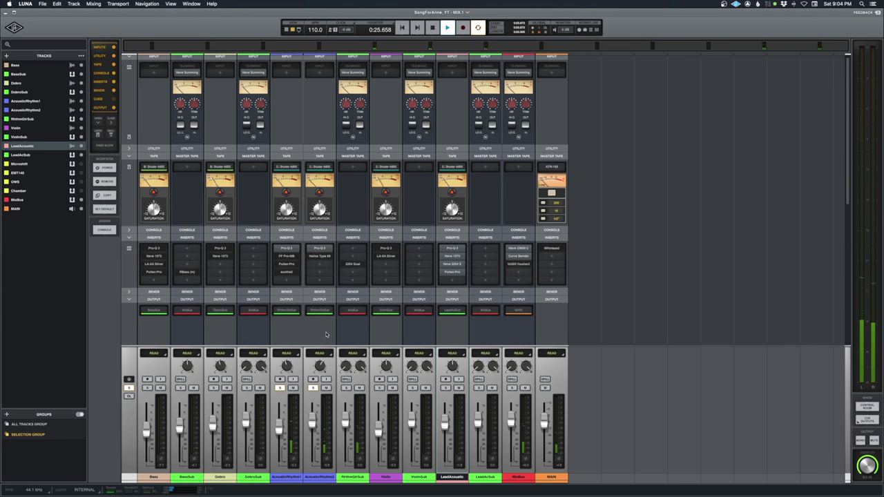
{"action": "mouse_move", "coordinate": [296, 273]}
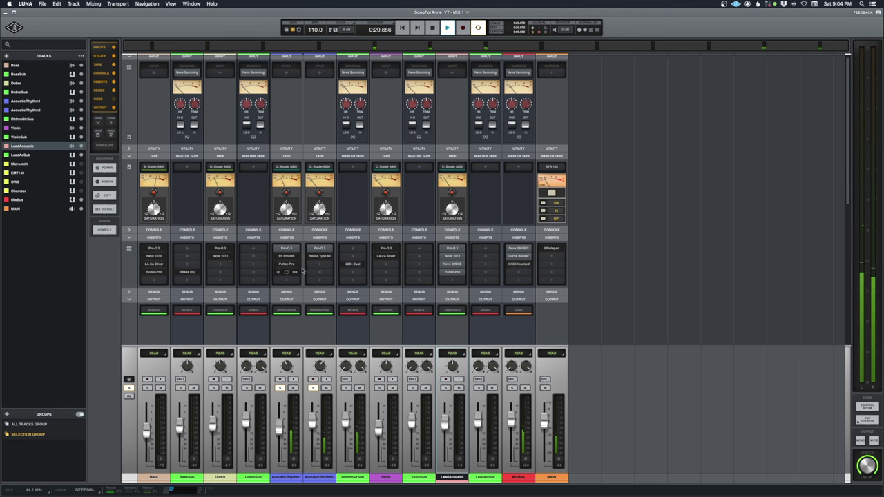
{"action": "key", "text": "space"}
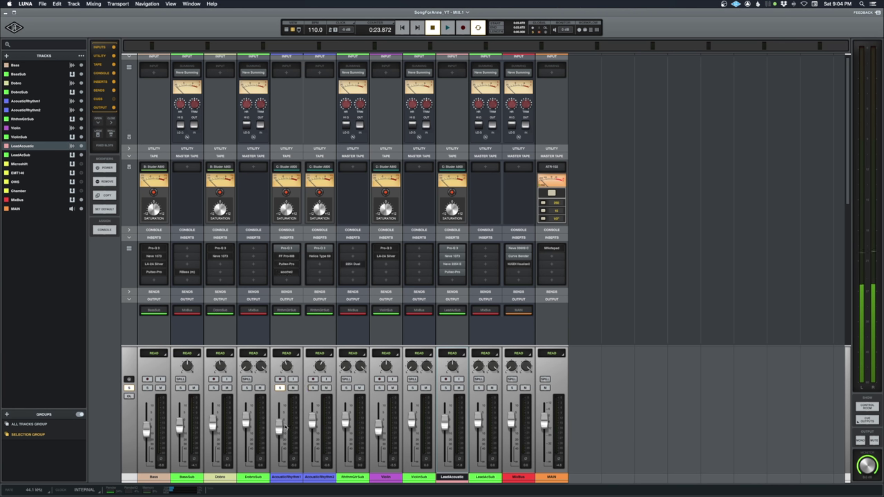
With only AcousticRhythm1 soloed, enable its FabFilter Pro-MB, audition the multiband compression, and close the plug-in
{"action": "left_click", "coordinate": [286, 477]}
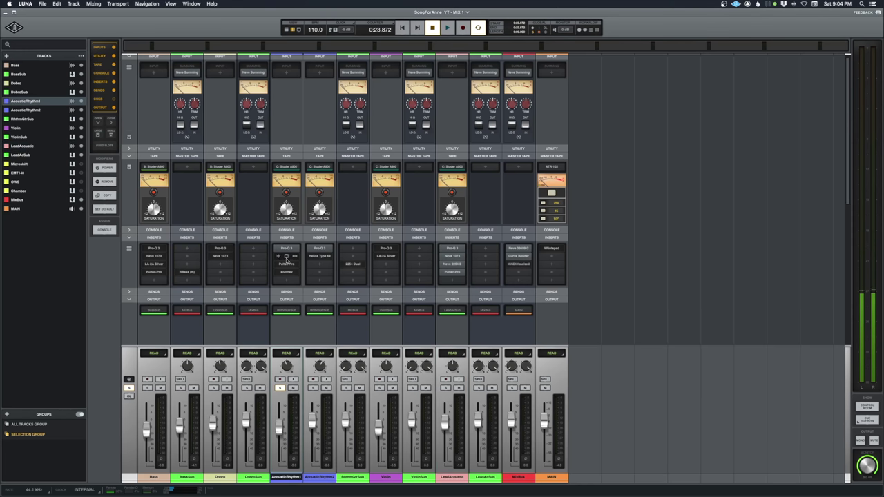
{"action": "left_click", "coordinate": [287, 257]}
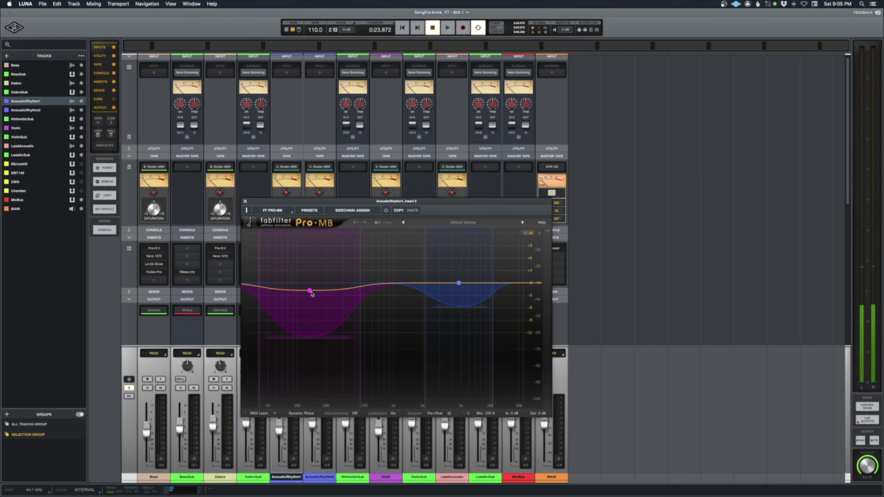
{"action": "key", "text": "space"}
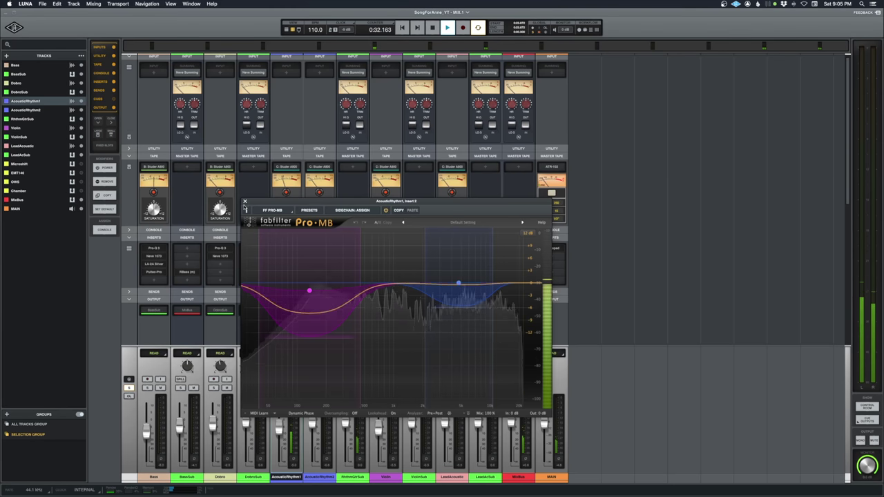
{"action": "left_click", "coordinate": [244, 201]}
{"action": "key", "text": "space"}
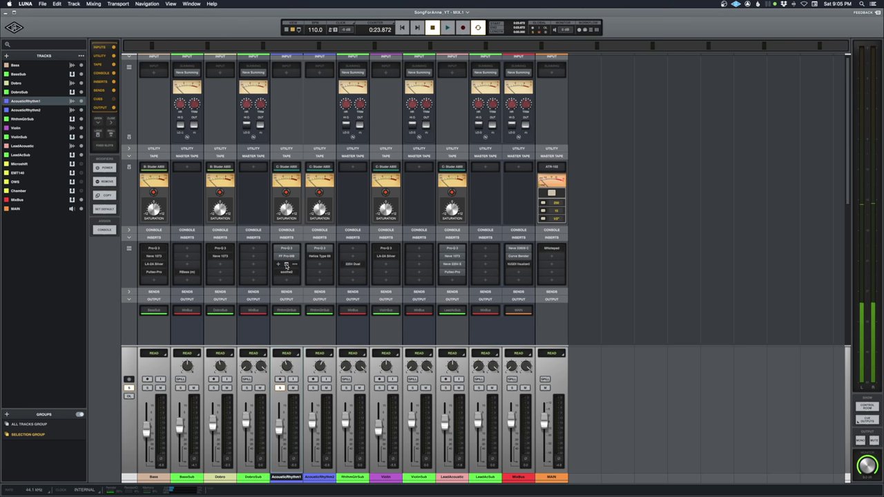
Enable the Pultec-Pro Legacy on AcousticRhythm1, review its settings, and close the plug-in
{"action": "left_click", "coordinate": [286, 265]}
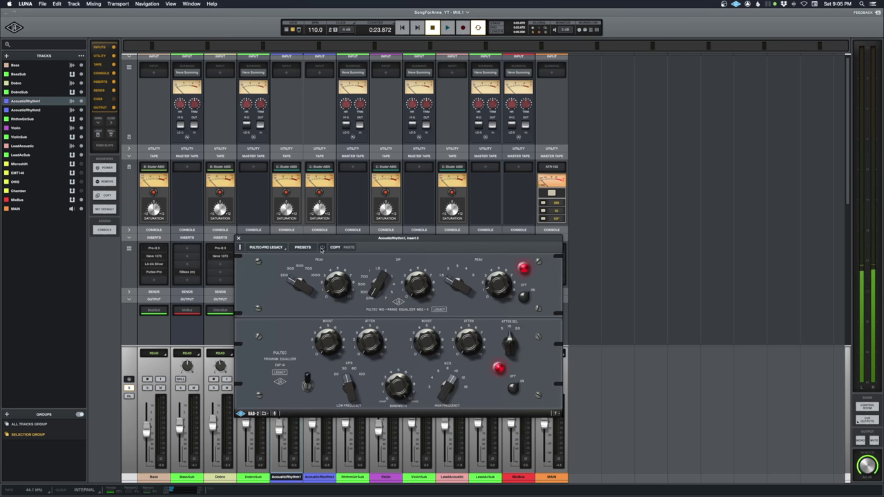
{"action": "left_click_drag", "start_coordinate": [353, 238], "coordinate": [349, 185]}
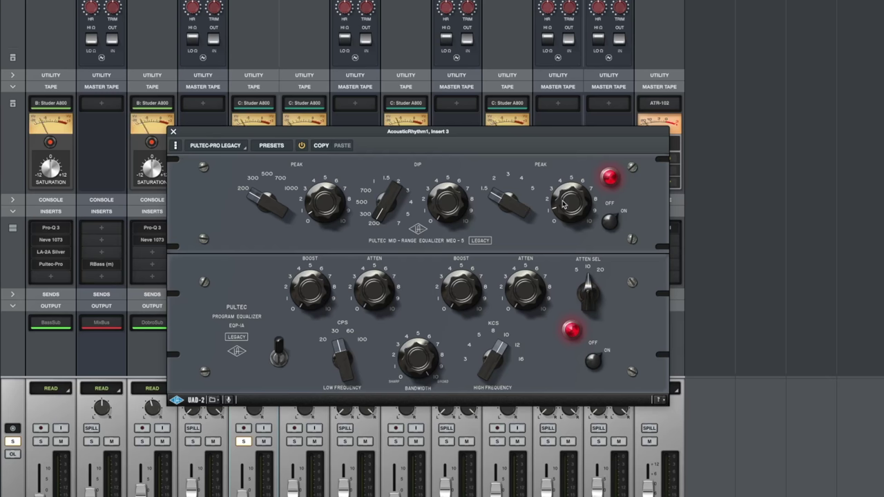
{"action": "left_click", "coordinate": [174, 132]}
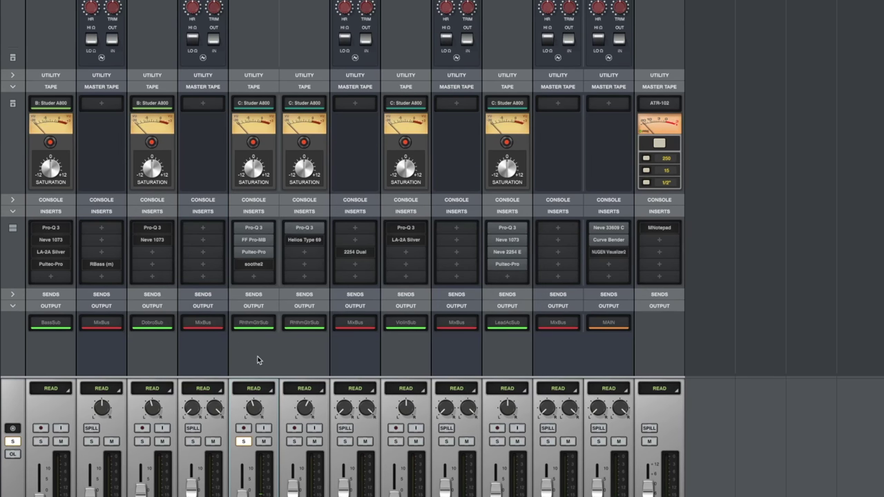
Enable soothe2 on AcousticRhythm1, play the track through it, and close the plug-in
{"action": "left_click", "coordinate": [255, 266]}
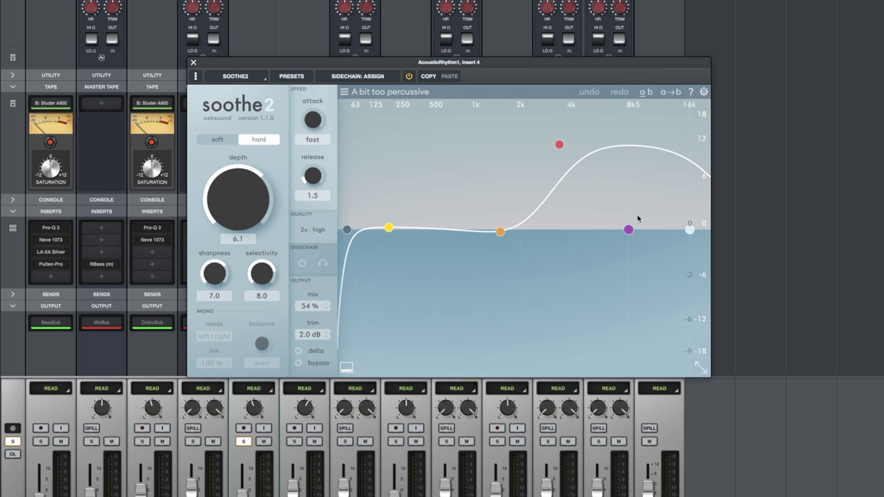
{"action": "key", "text": "space"}
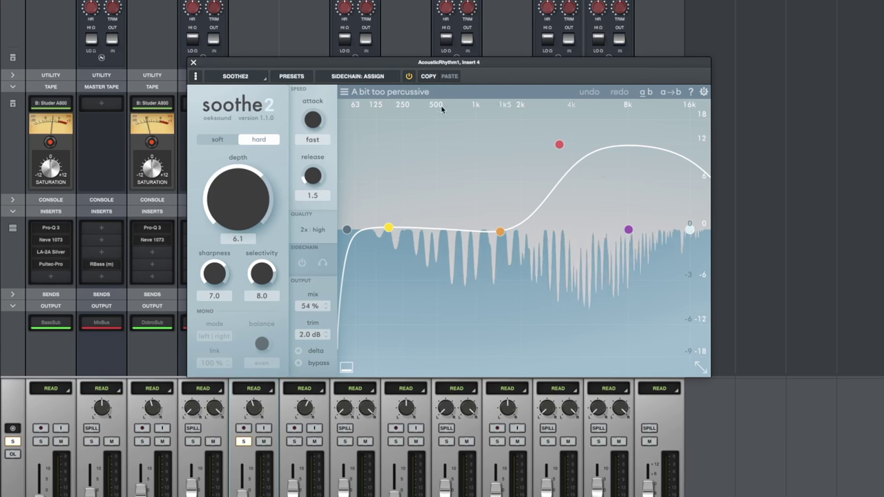
{"action": "key", "text": "space"}
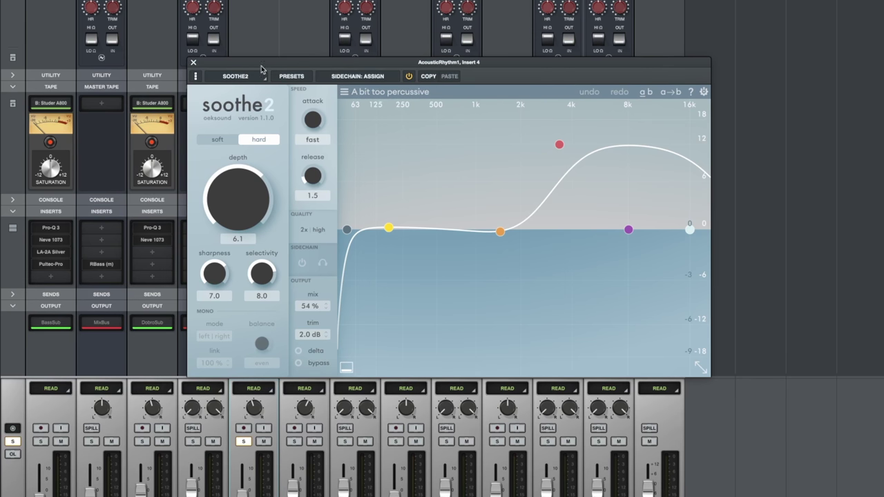
{"action": "left_click", "coordinate": [194, 64]}
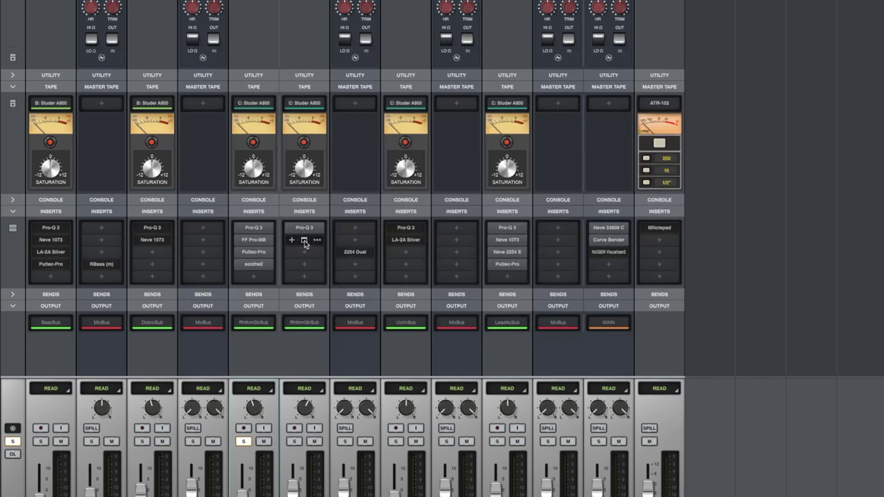
Solo only AcousticRhythm2, enable its Helios Type 69, and compare the EQ with its power switched off and back on
{"action": "left_click", "coordinate": [304, 242]}
{"action": "left_click", "coordinate": [290, 442]}
{"action": "left_click", "coordinate": [246, 442]}
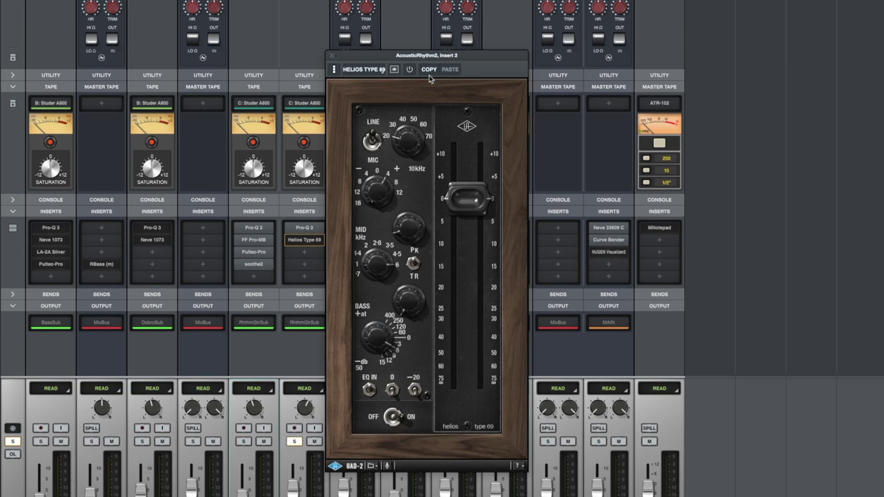
{"action": "left_click", "coordinate": [409, 69]}
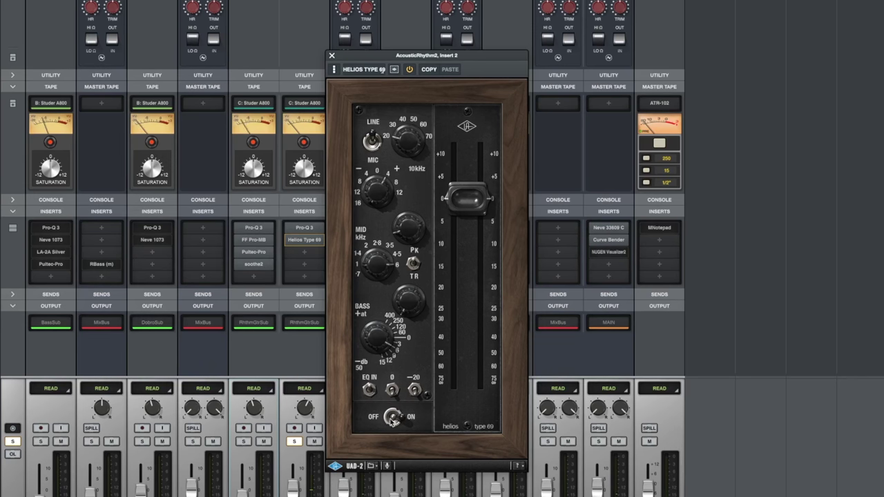
{"action": "left_click", "coordinate": [391, 418]}
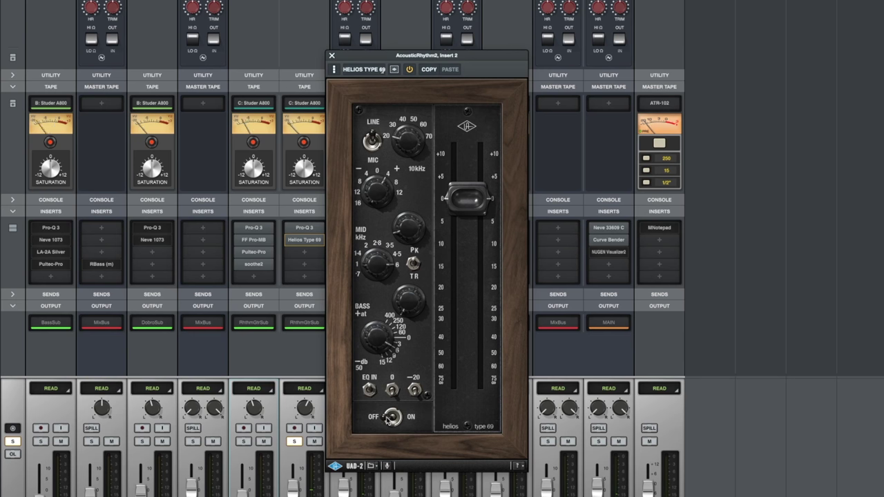
{"action": "left_click_drag", "start_coordinate": [391, 422], "coordinate": [400, 422]}
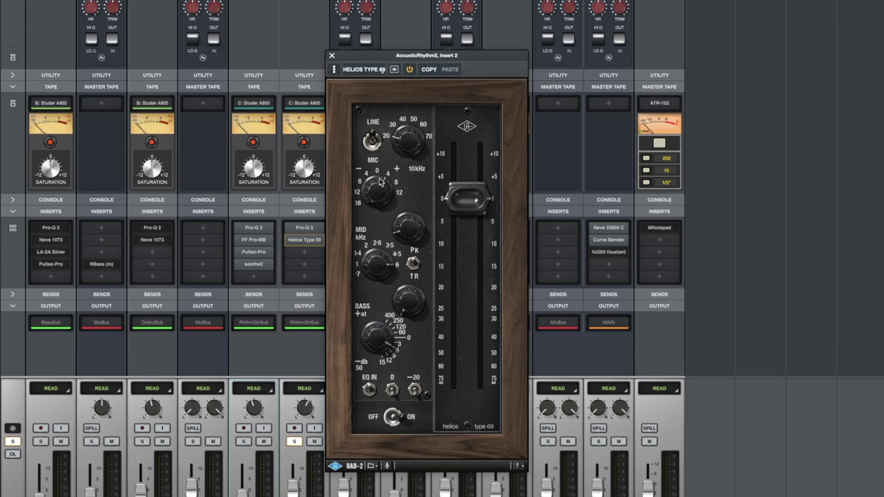
Add AcousticRhythm1 to the solo, close the Helios Type 69, play both rhythm guitars together, and stop playback
{"action": "left_click", "coordinate": [244, 441]}
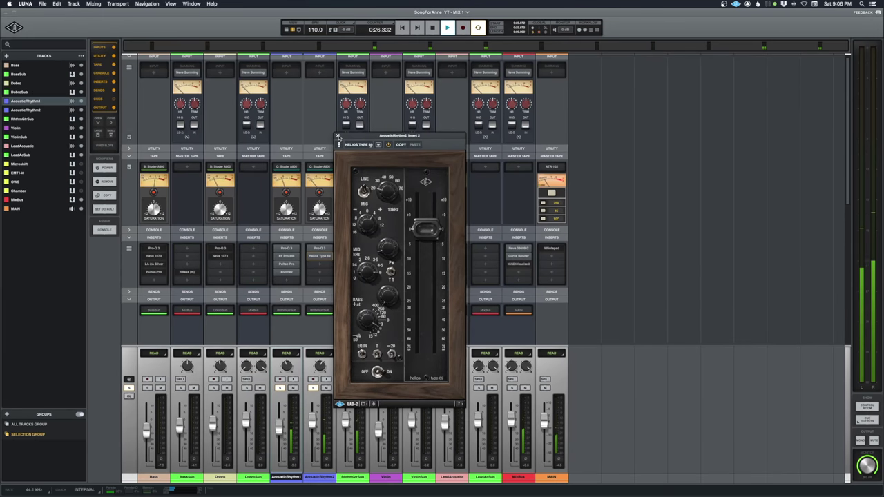
{"action": "left_click", "coordinate": [333, 123]}
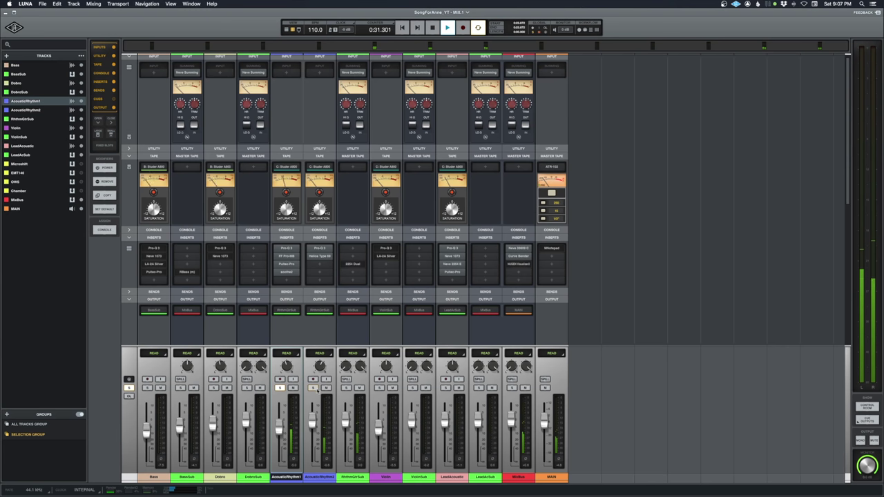
{"action": "key", "text": "space"}
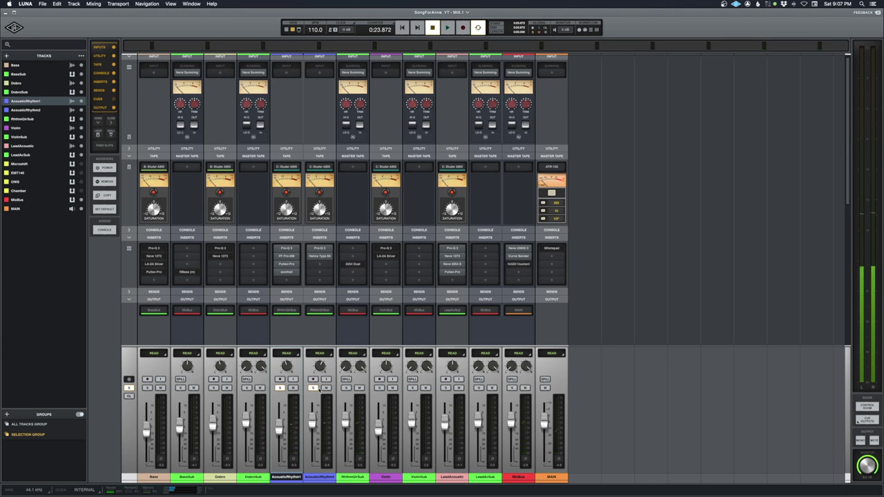
Solo RhthmGtrSub, enable its Neve 2254 E Dual, compare the compression with the power off and on, and close the plug-in
{"action": "left_click", "coordinate": [313, 388]}
{"action": "left_click", "coordinate": [345, 387]}
{"action": "key", "text": "space"}
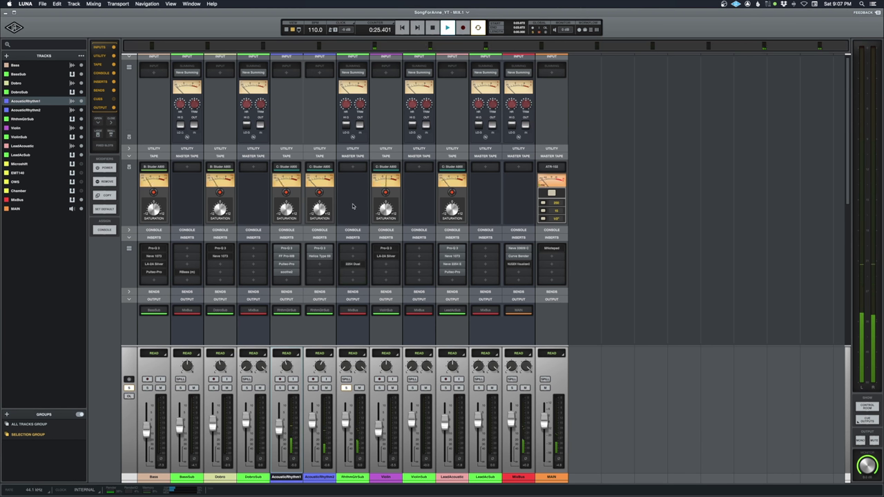
{"action": "left_click", "coordinate": [351, 271]}
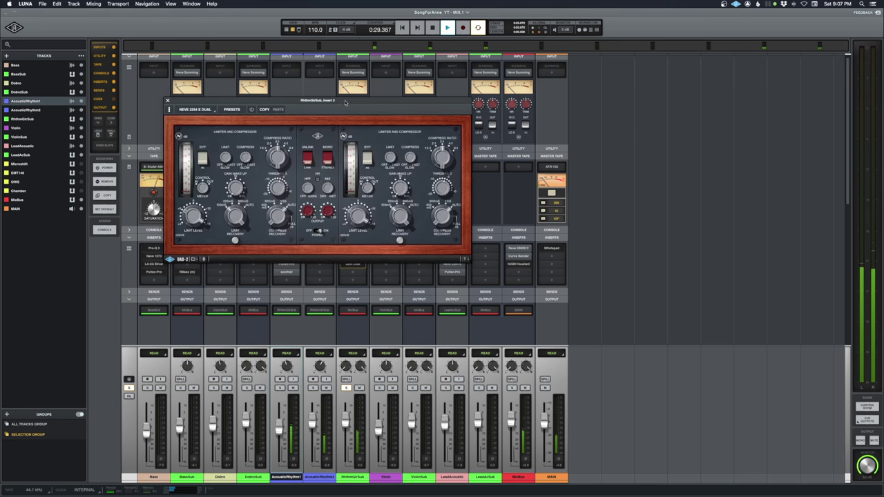
{"action": "left_click_drag", "start_coordinate": [346, 102], "coordinate": [440, 192]}
{"action": "key", "text": "space"}
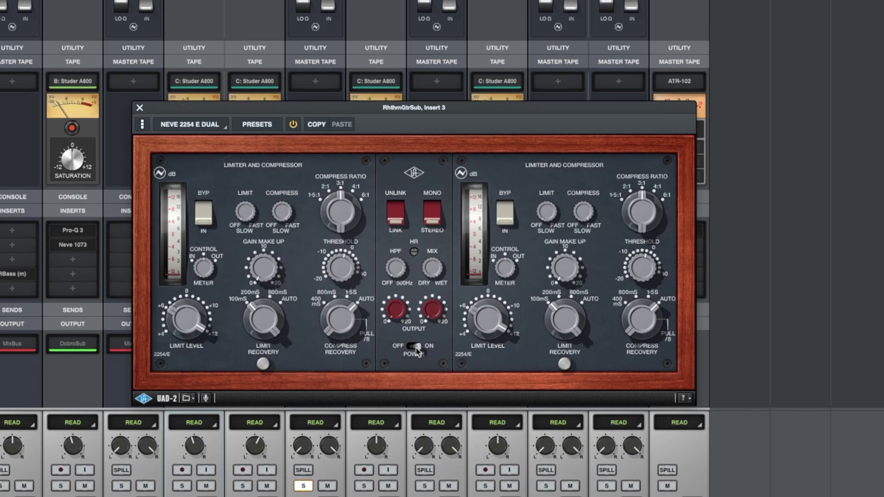
{"action": "left_click_drag", "start_coordinate": [417, 351], "coordinate": [402, 351]}
{"action": "left_click", "coordinate": [411, 348]}
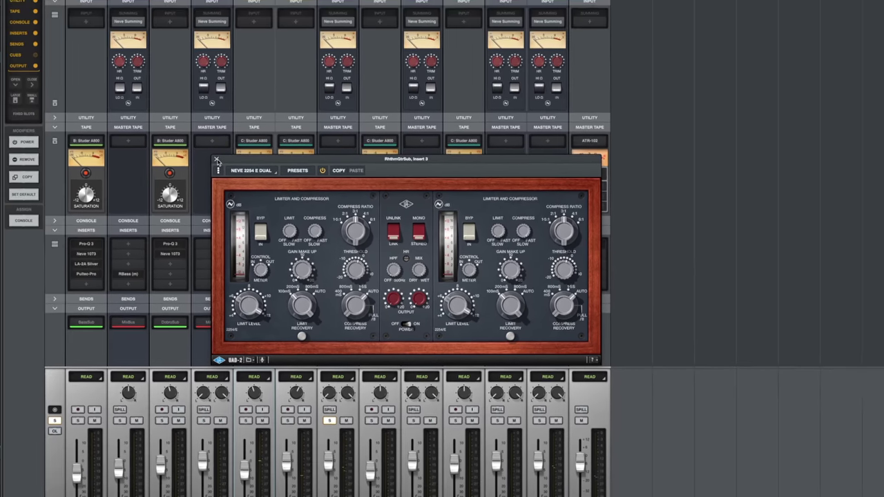
{"action": "left_click", "coordinate": [139, 108]}
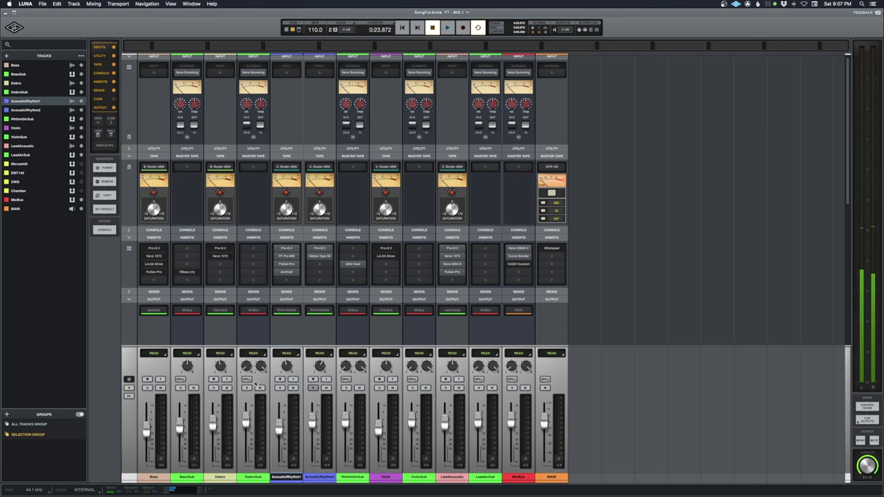
Solo the bass, both rhythm guitars, and the lead acoustic with their sub buses, and play them together
{"action": "left_click", "coordinate": [147, 388]}
{"action": "left_click", "coordinate": [279, 388]}
{"action": "left_click", "coordinate": [313, 388]}
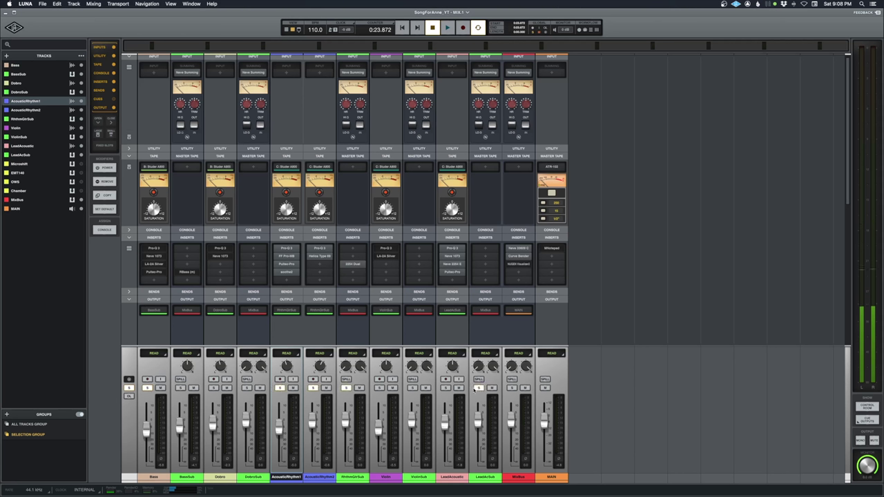
{"action": "key", "text": "space"}
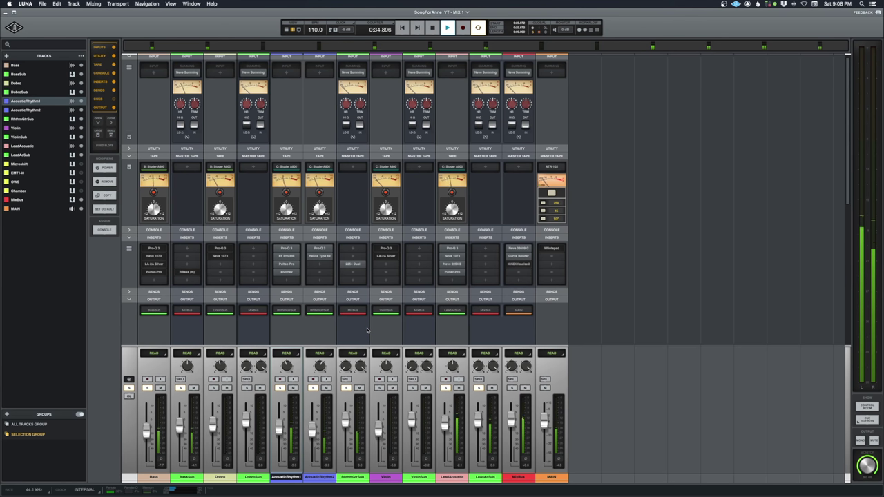
{"action": "key", "text": "space"}
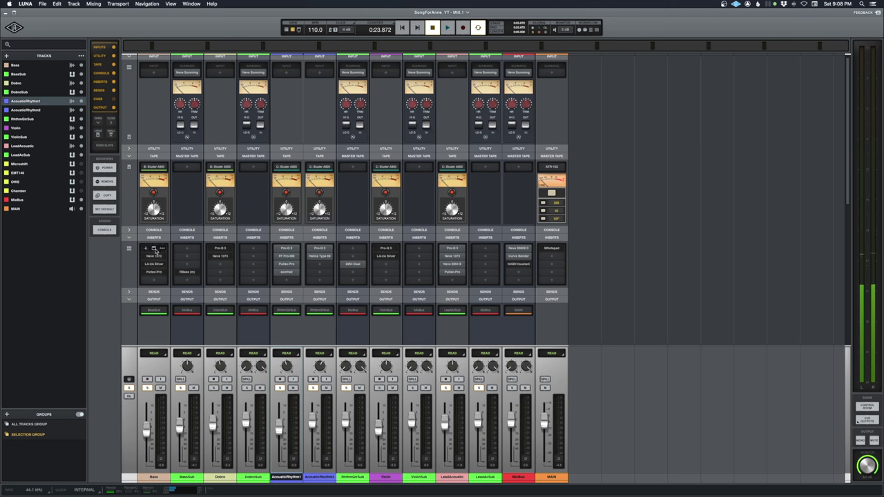
Enable the Pro-Q 3 on the Bass track, audition its low cut and low-mid cuts in playback, and close the plug-in
{"action": "left_click", "coordinate": [153, 248]}
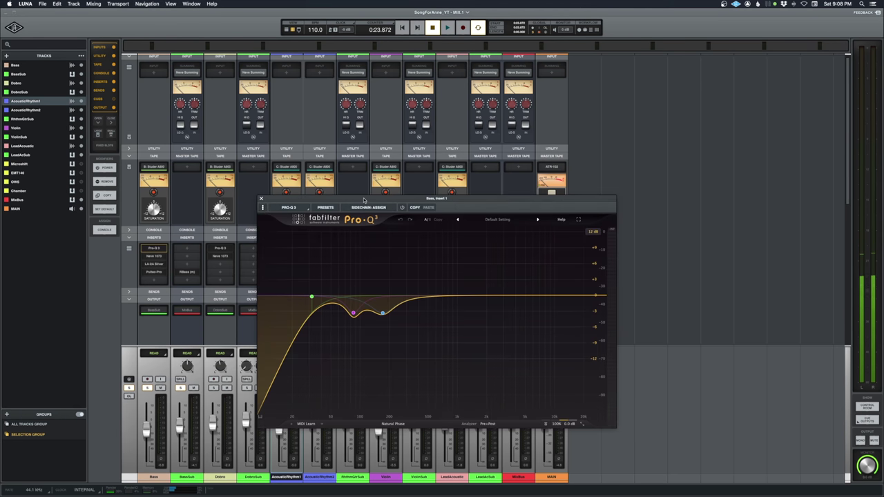
{"action": "left_click_drag", "start_coordinate": [369, 211], "coordinate": [361, 143]}
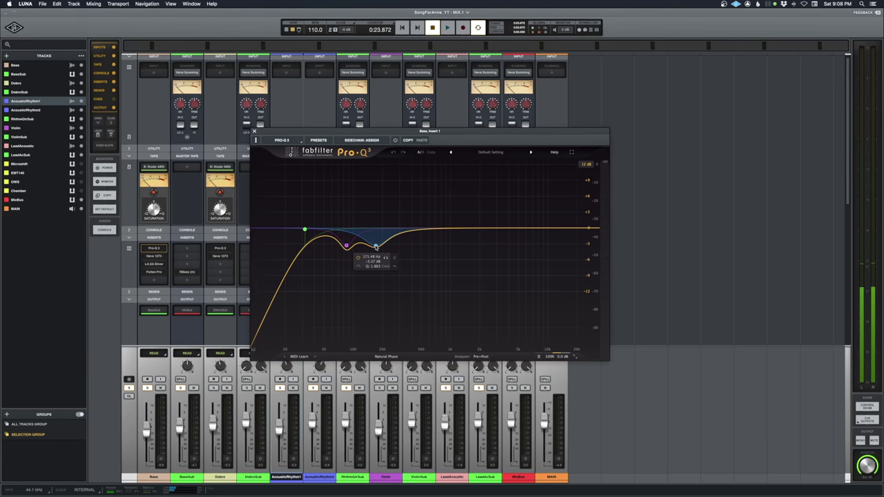
{"action": "key", "text": "space"}
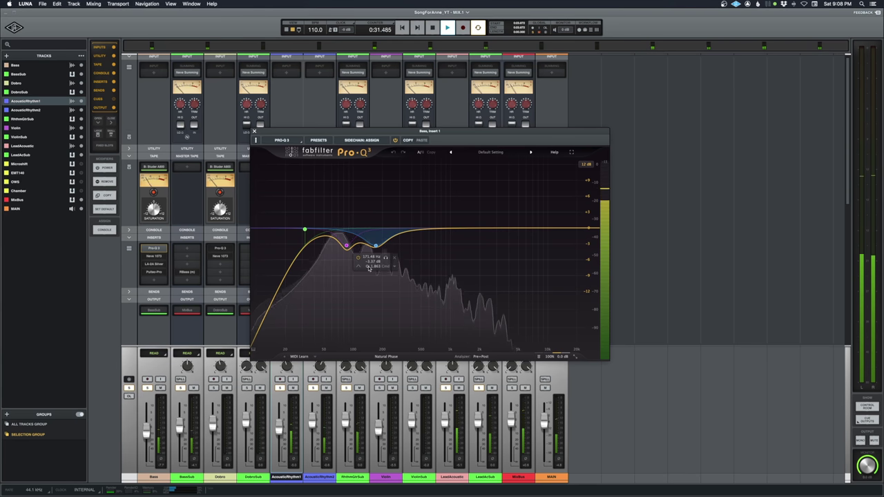
{"action": "key", "text": "space"}
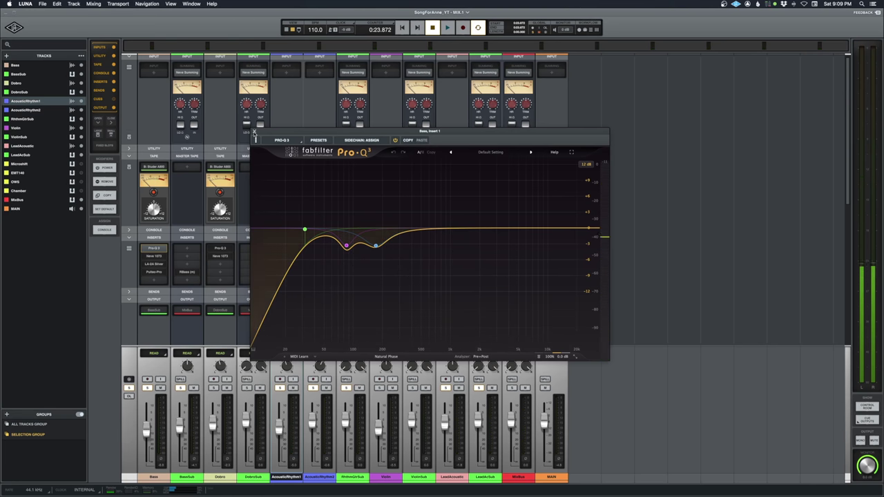
{"action": "left_click", "coordinate": [255, 132]}
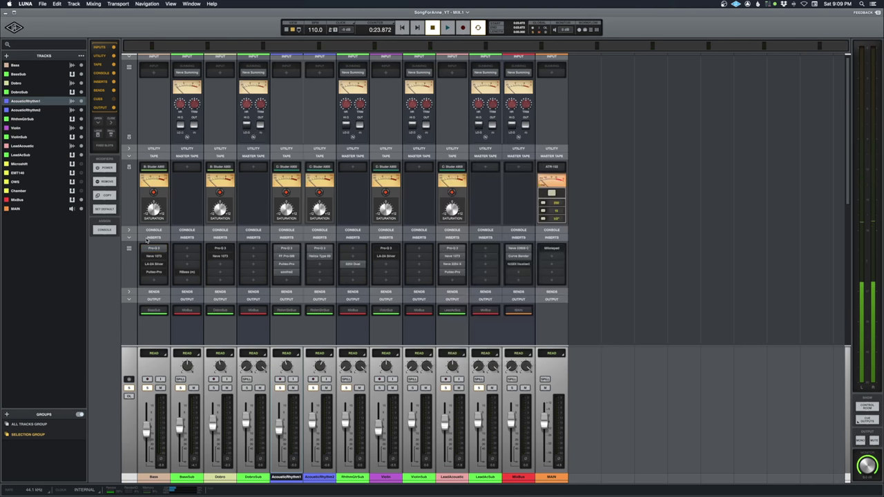
Enable the Neve 1073 on the Bass track, review its settings, and close the plug-in
{"action": "left_click", "coordinate": [153, 256]}
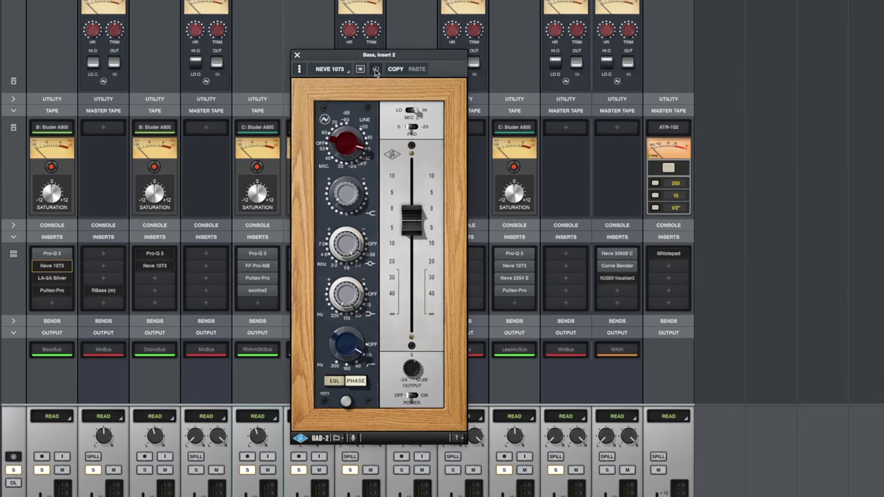
{"action": "left_click", "coordinate": [375, 69]}
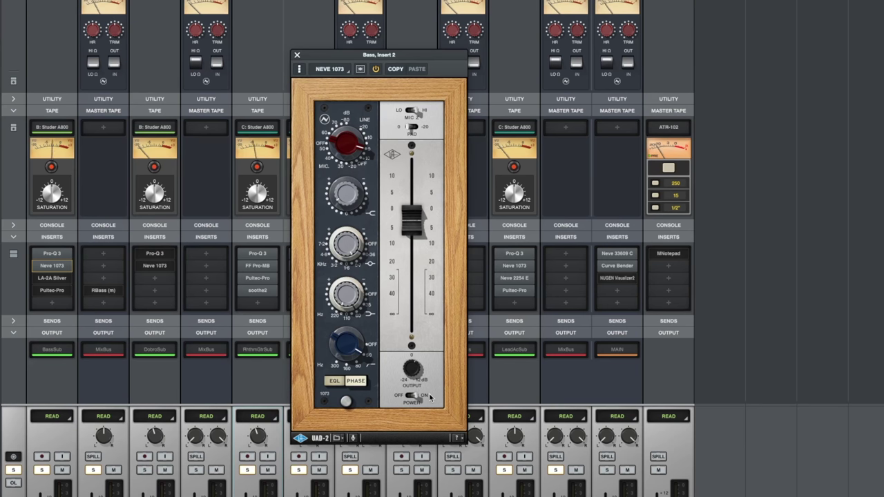
{"action": "left_click", "coordinate": [297, 56]}
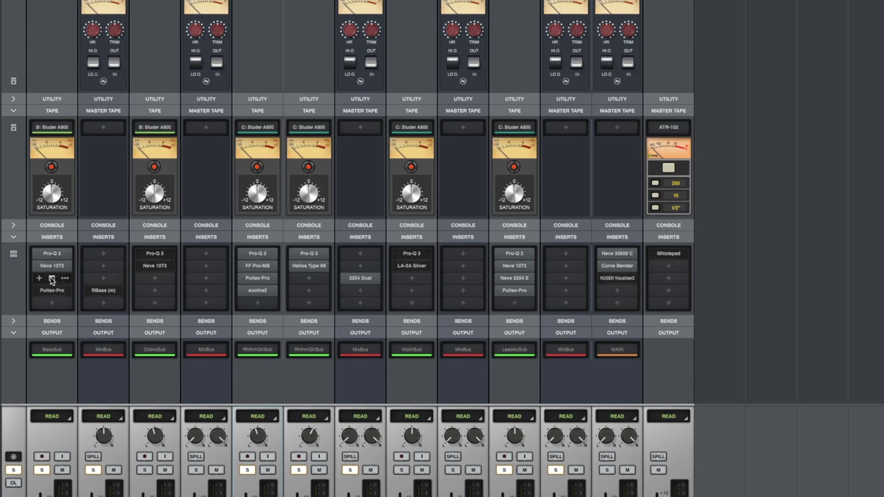
Enable the Teletronix LA-2A Silver on the Bass track, compare it with its power off and on, and close the plug-in
{"action": "left_click_drag", "start_coordinate": [48, 278], "coordinate": [248, 161]}
{"action": "left_click", "coordinate": [343, 281]}
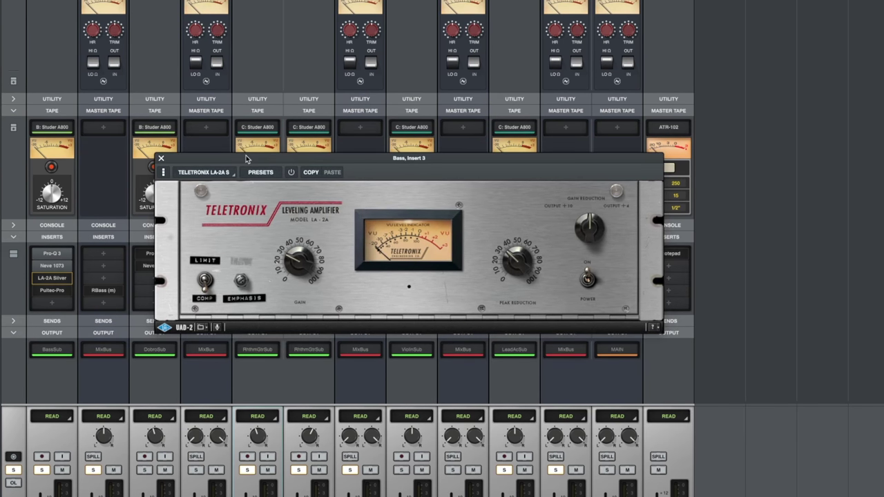
{"action": "left_click", "coordinate": [290, 173]}
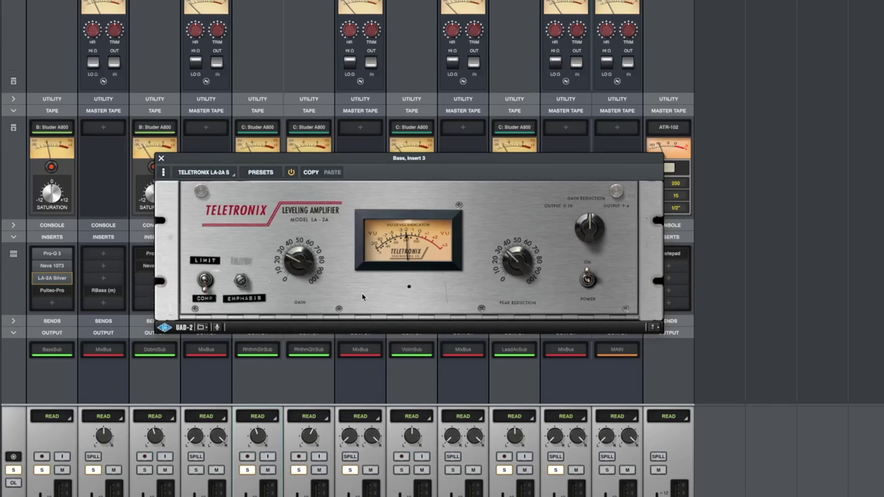
{"action": "left_click", "coordinate": [588, 279]}
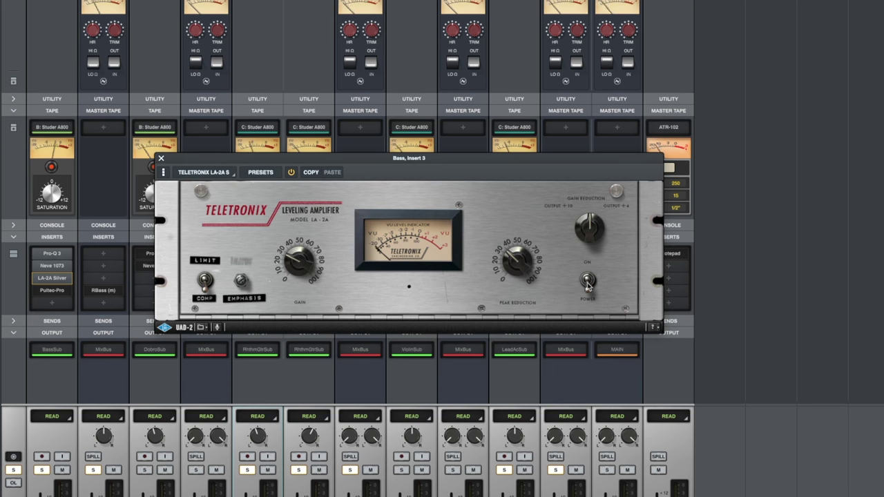
{"action": "left_click", "coordinate": [588, 282]}
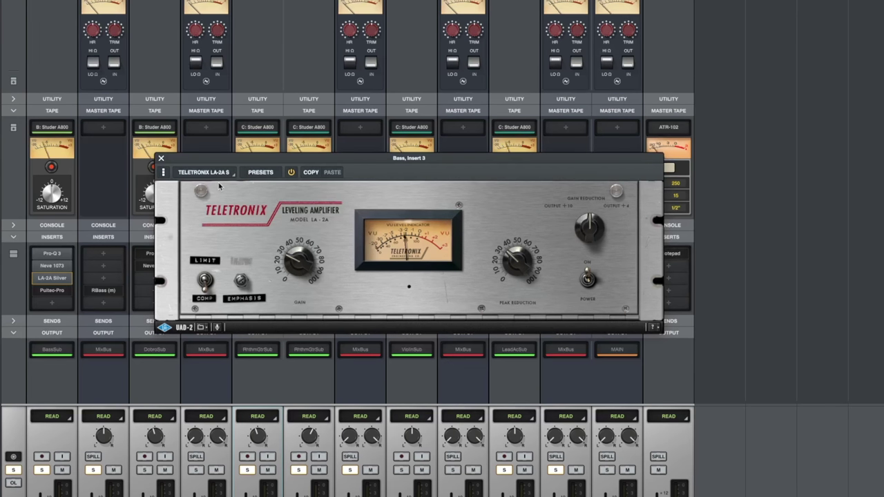
{"action": "left_click", "coordinate": [161, 159]}
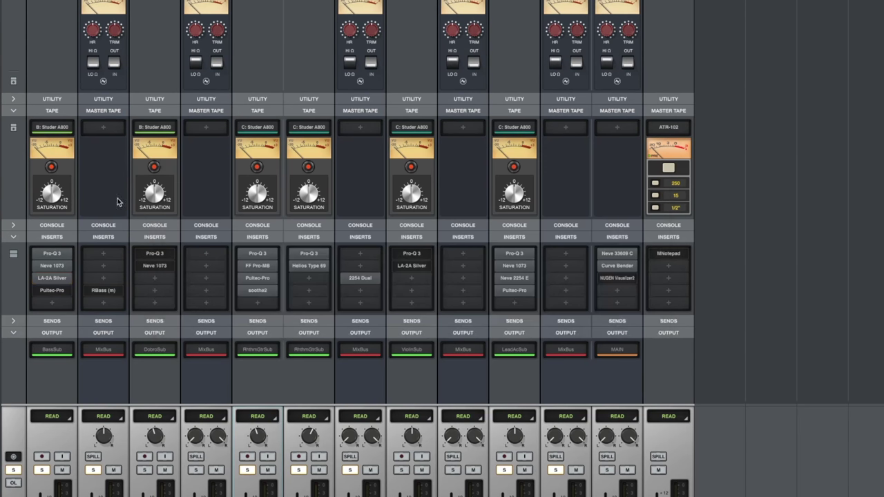
Enable the Pultec-Pro Legacy on the Bass track, compare the sound bypassed and active, leave it enabled, and close the plug-in
{"action": "left_click", "coordinate": [53, 293]}
{"action": "left_click_drag", "start_coordinate": [512, 135], "coordinate": [402, 120]}
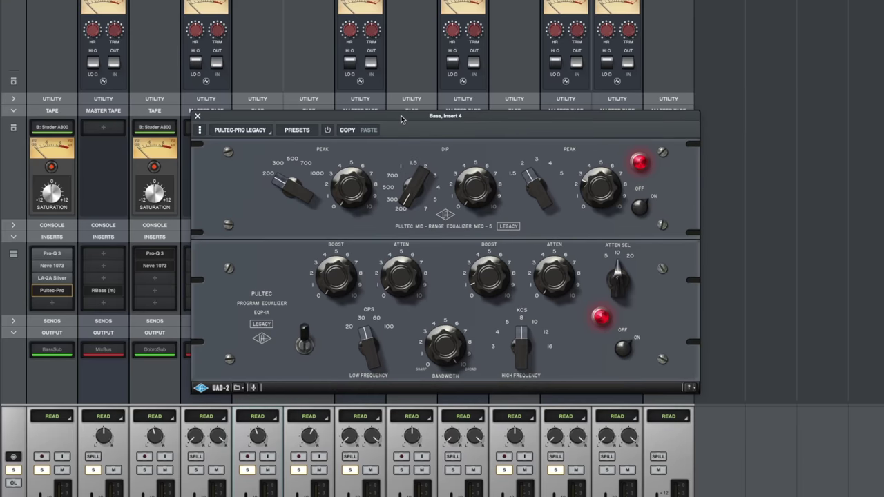
{"action": "left_click", "coordinate": [327, 130]}
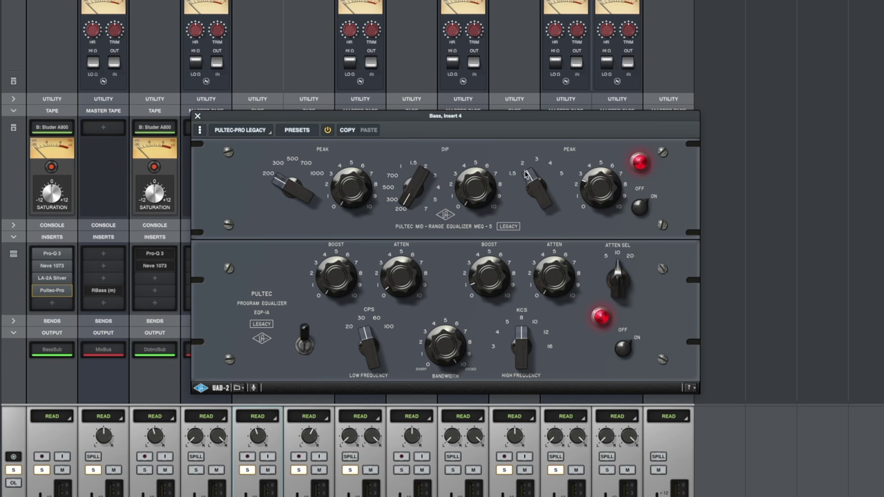
{"action": "left_click", "coordinate": [329, 131]}
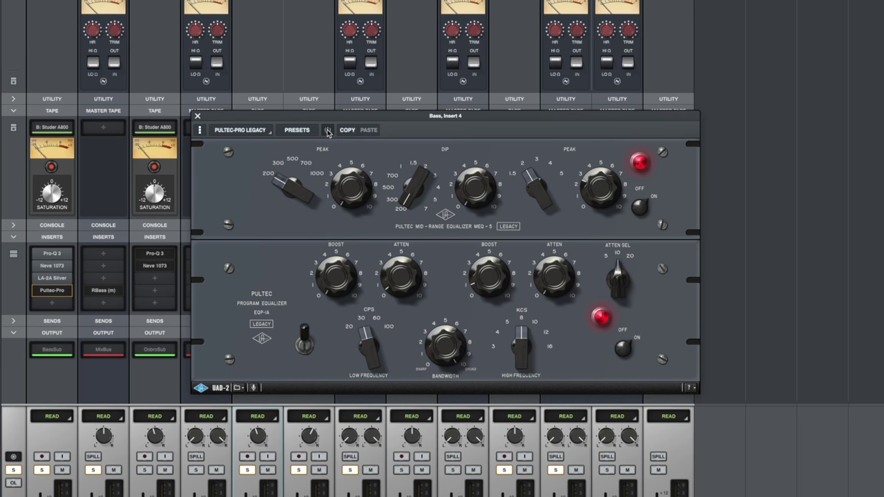
{"action": "left_click", "coordinate": [328, 130]}
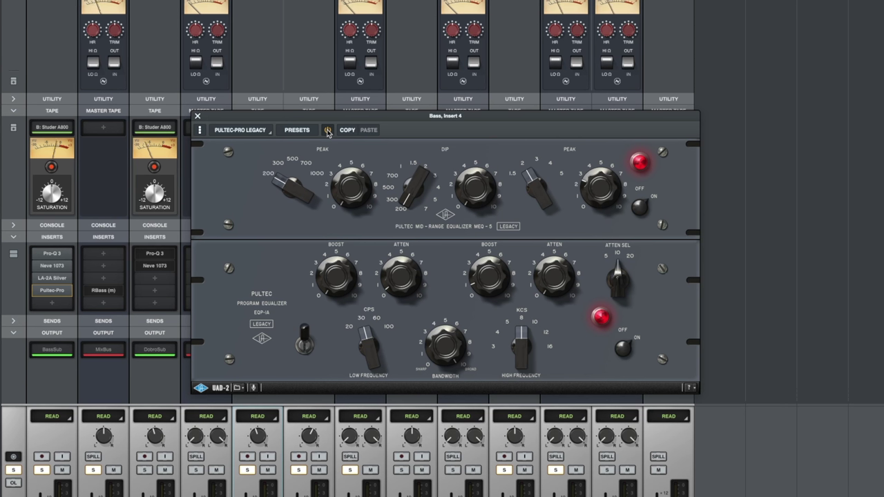
{"action": "left_click", "coordinate": [328, 131]}
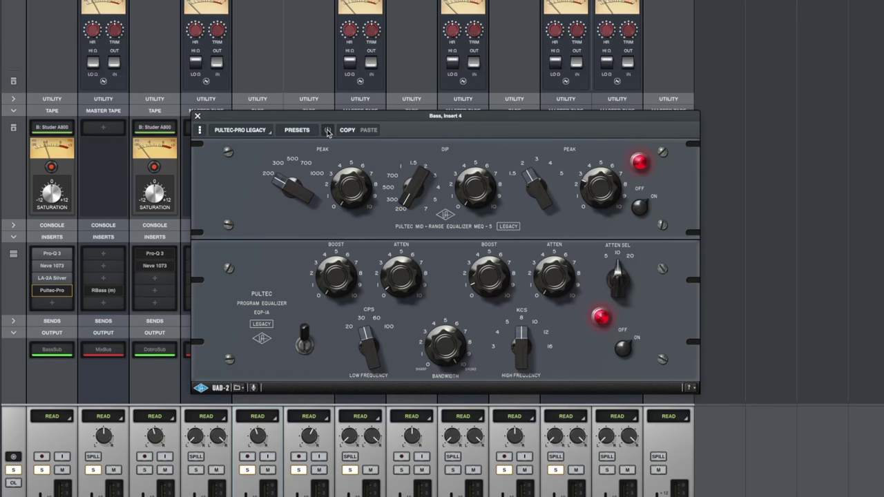
{"action": "left_click", "coordinate": [328, 130]}
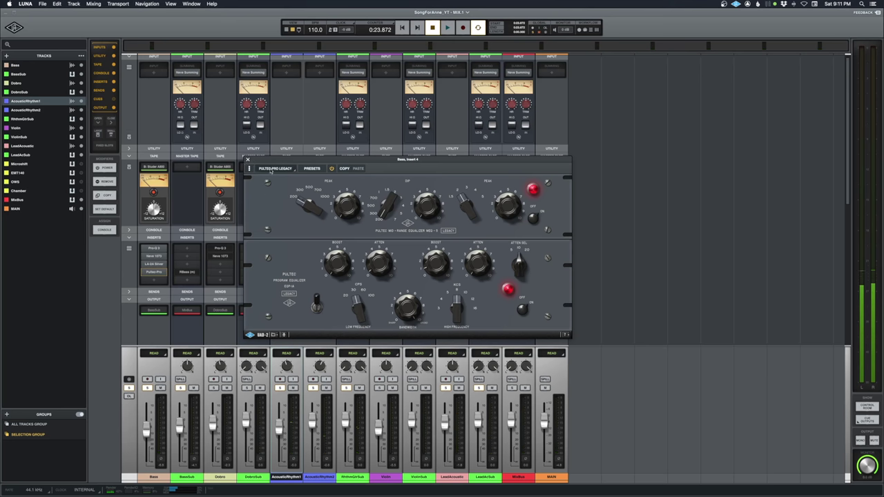
{"action": "left_click", "coordinate": [248, 161]}
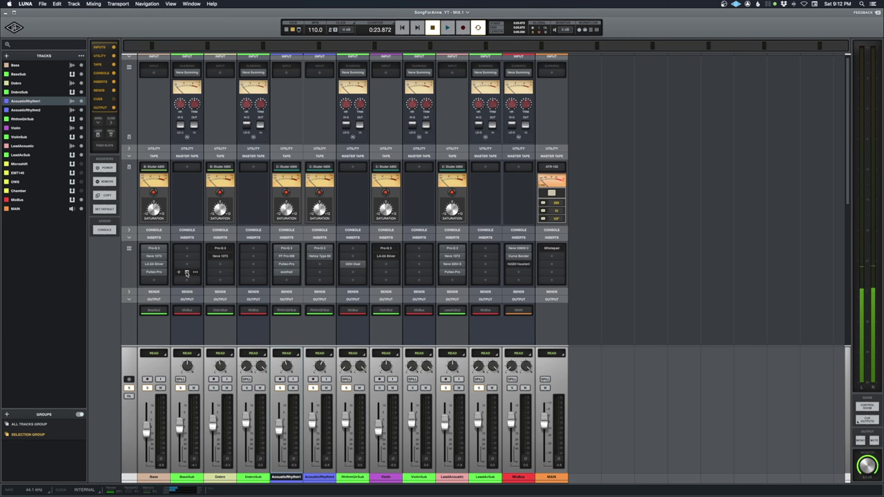
Enable the RBass (m) on BassSub, audition it in playback, and close the plug-in
{"action": "left_click", "coordinate": [187, 273]}
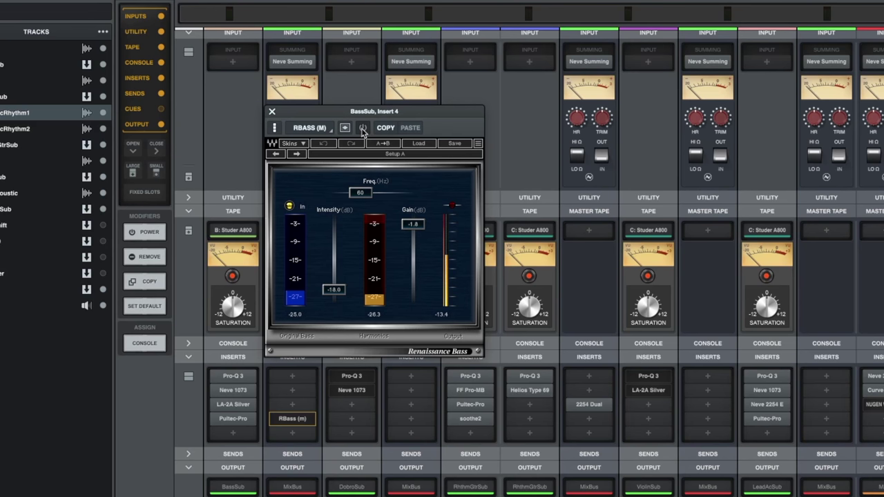
{"action": "left_click", "coordinate": [362, 130]}
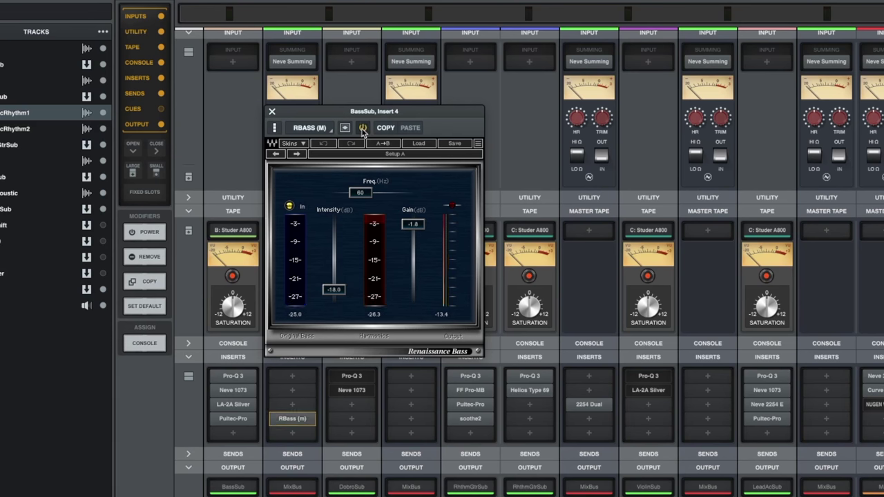
{"action": "key", "text": "space"}
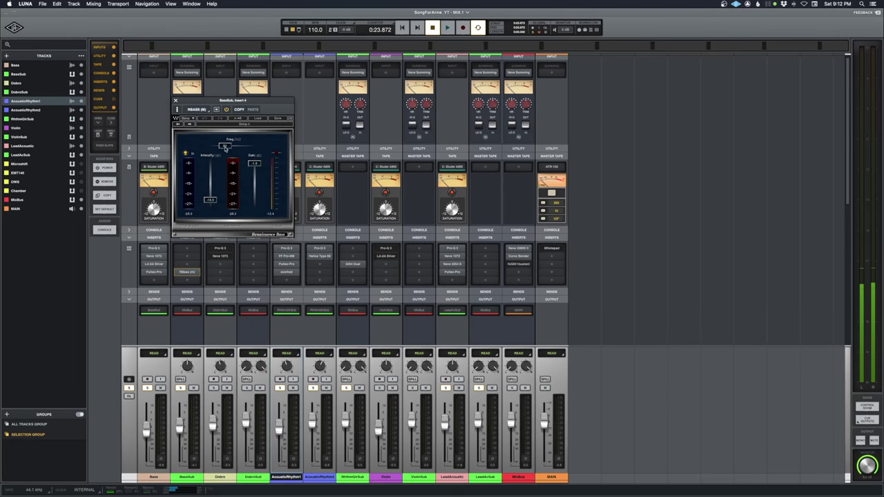
{"action": "left_click", "coordinate": [176, 101]}
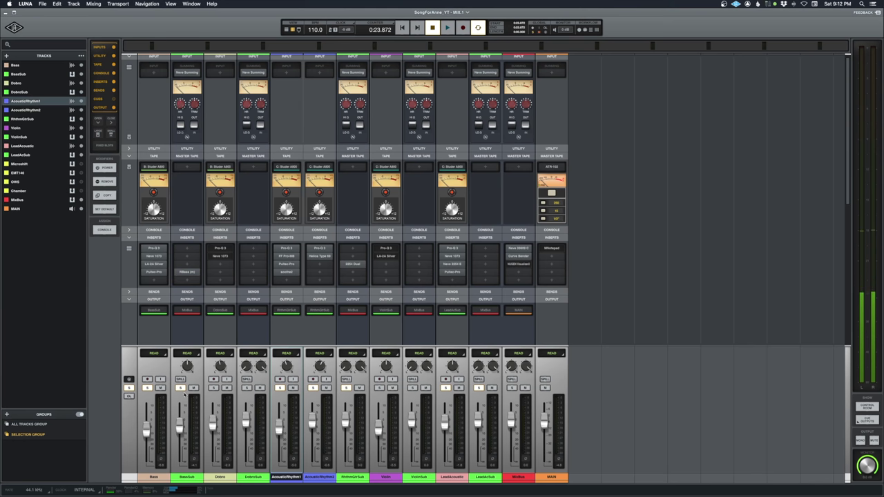
Select ViolinSub, play the mix, check the Neve 33609 C on the MixBus, and close the plug-in
{"action": "left_click", "coordinate": [21, 137]}
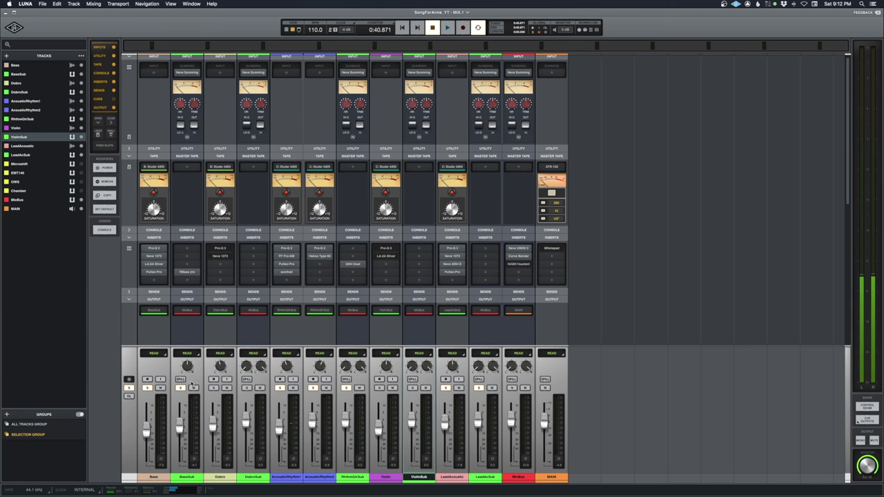
{"action": "key", "text": "space"}
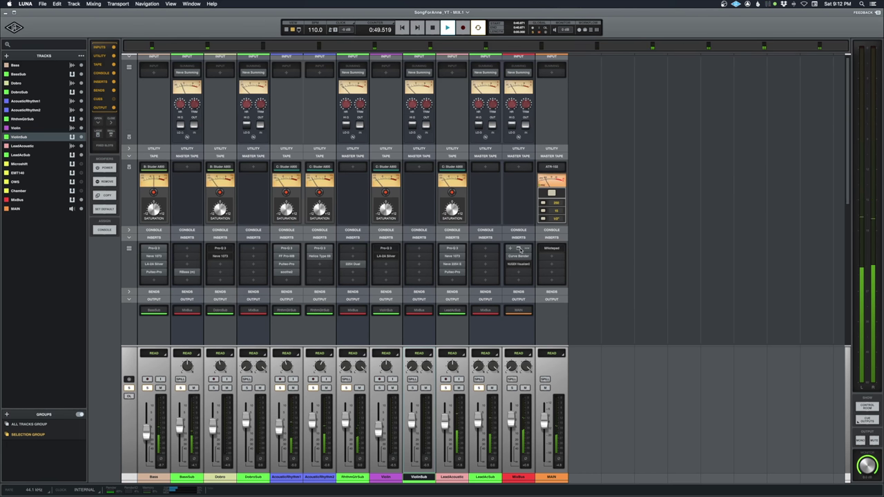
{"action": "left_click", "coordinate": [519, 250]}
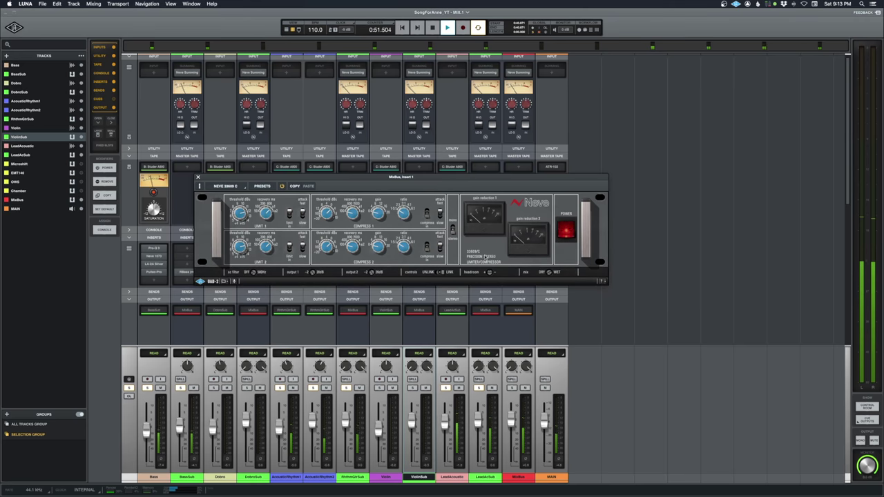
{"action": "left_click", "coordinate": [197, 178]}
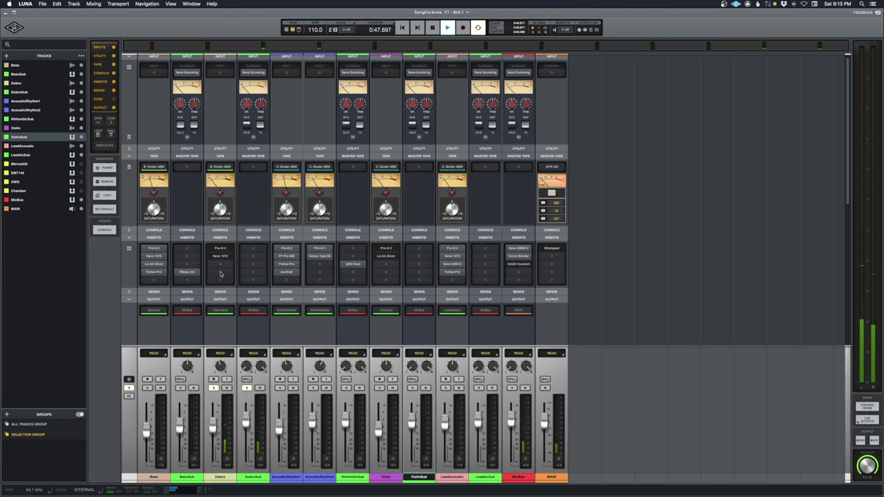
Enable the Pro-Q 3 on the Dobro track and inspect its low cut and low-mid cut bands
{"action": "left_click", "coordinate": [220, 248]}
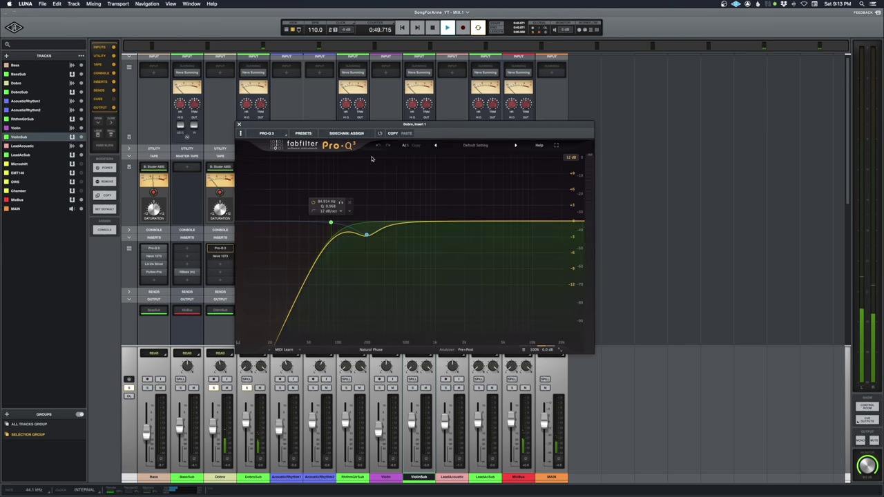
{"action": "key", "text": "space"}
{"action": "left_click_drag", "start_coordinate": [371, 125], "coordinate": [398, 108]}
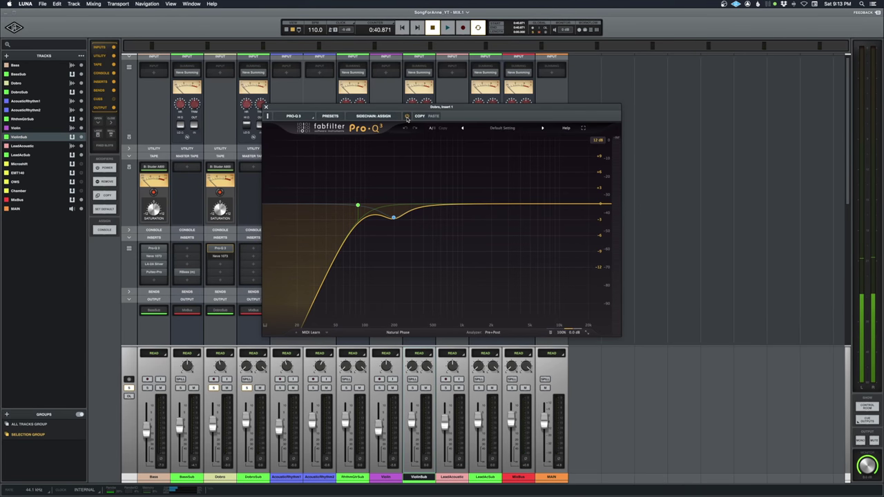
{"action": "mouse_move", "coordinate": [358, 206]}
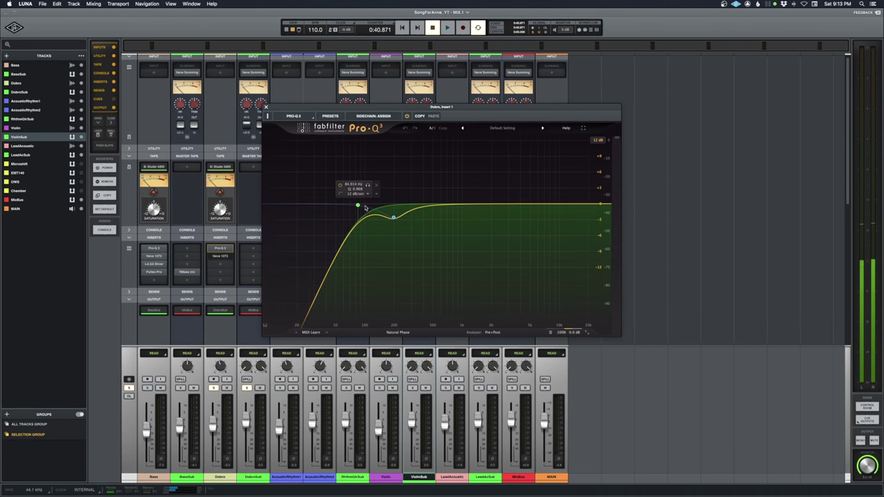
{"action": "mouse_move", "coordinate": [393, 219]}
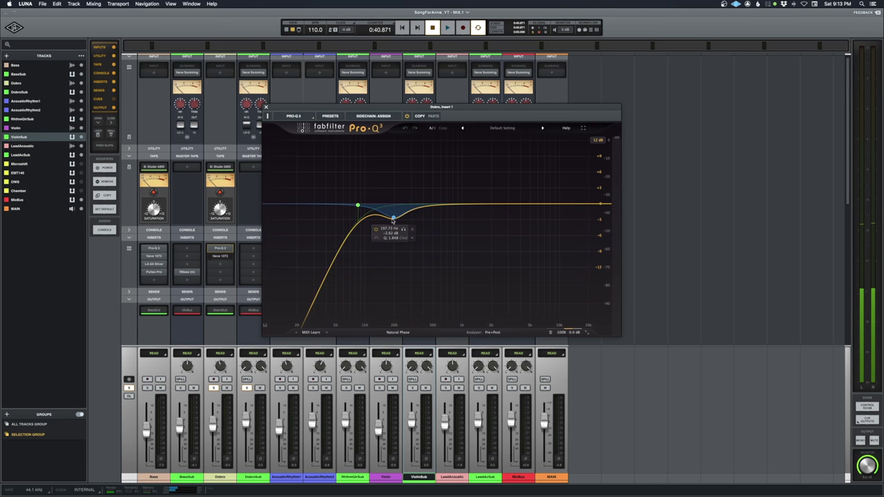
Audition the Dobro through the Pro-Q 3, solo-listening to its low-mid cut band, and close the plug-in
{"action": "key", "text": "space"}
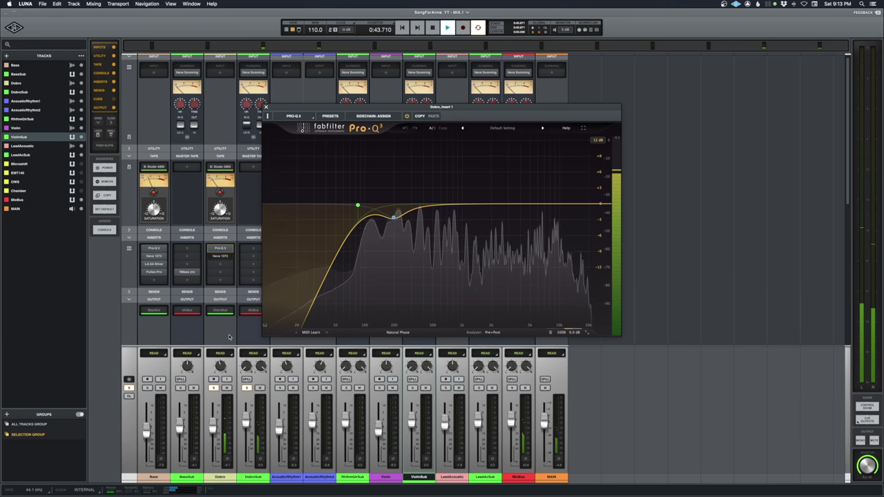
{"action": "mouse_move", "coordinate": [563, 336]}
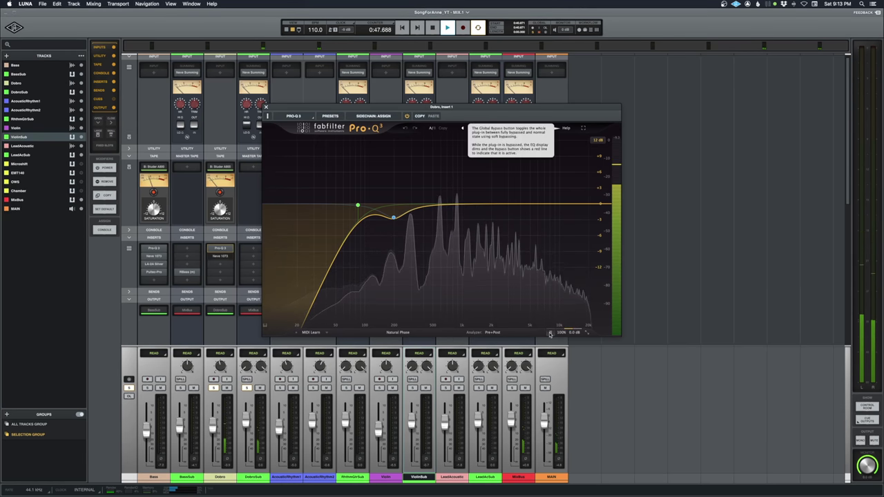
{"action": "key", "text": "space"}
{"action": "mouse_move", "coordinate": [395, 231]}
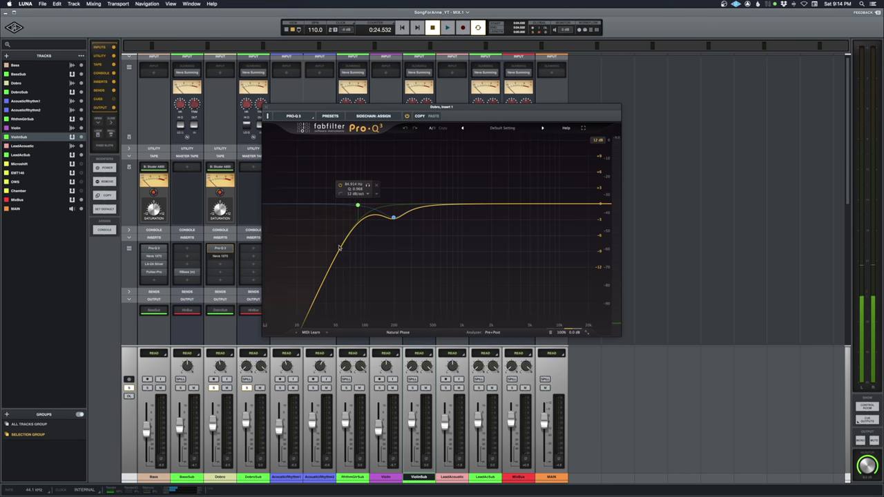
{"action": "key", "text": "space"}
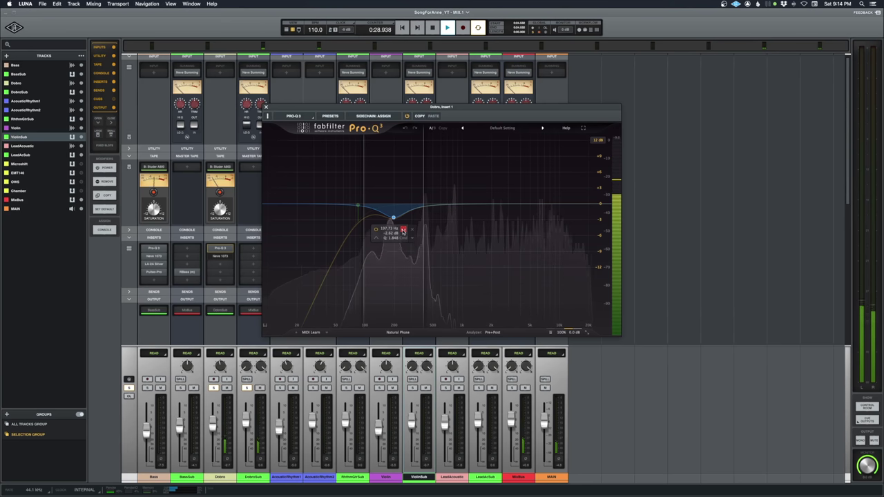
{"action": "left_click", "coordinate": [403, 231]}
{"action": "key", "text": "space"}
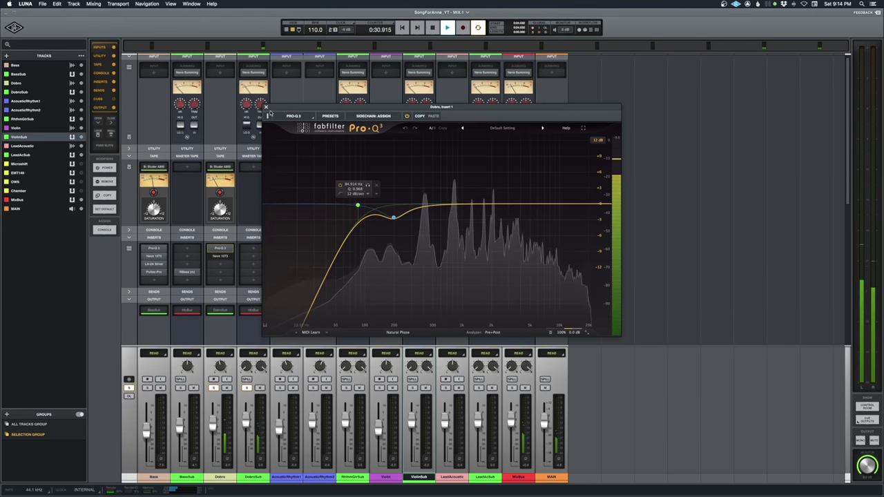
{"action": "left_click", "coordinate": [266, 108]}
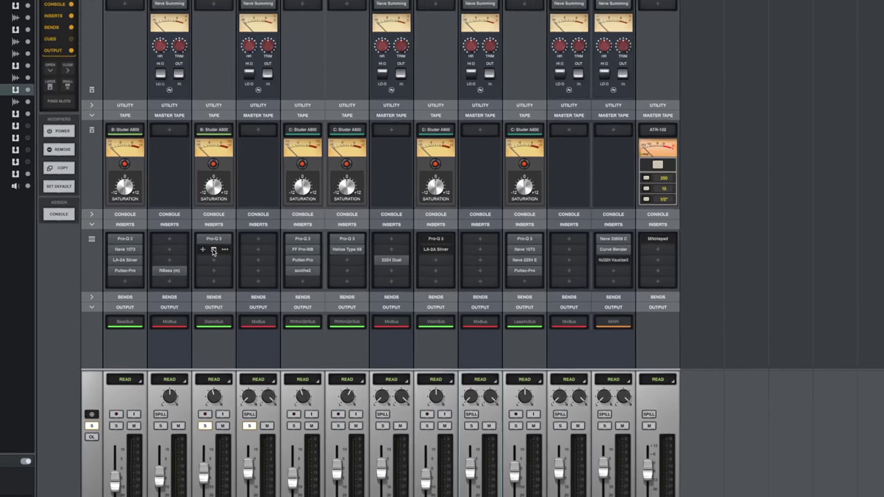
Enable the Neve 1073 on the Dobro track, compare it with its power off and on, and close the plug-in
{"action": "left_click", "coordinate": [220, 257]}
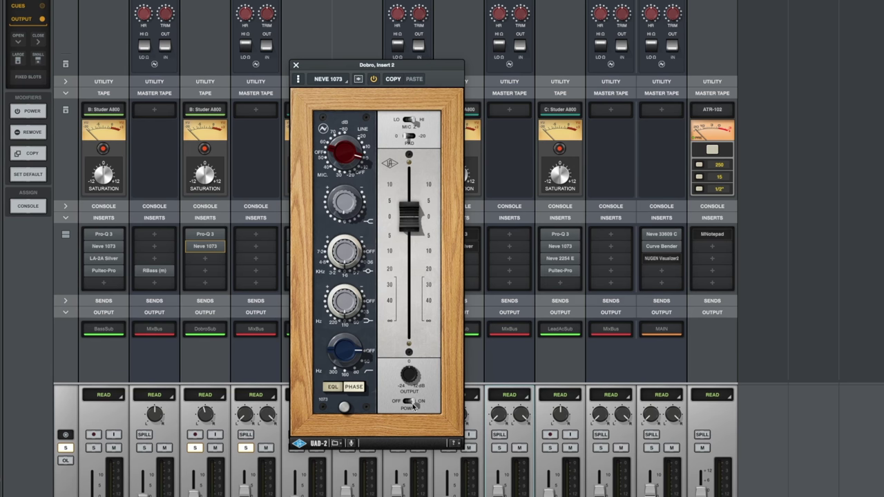
{"action": "left_click_drag", "start_coordinate": [413, 406], "coordinate": [402, 407]}
{"action": "left_click", "coordinate": [414, 404]}
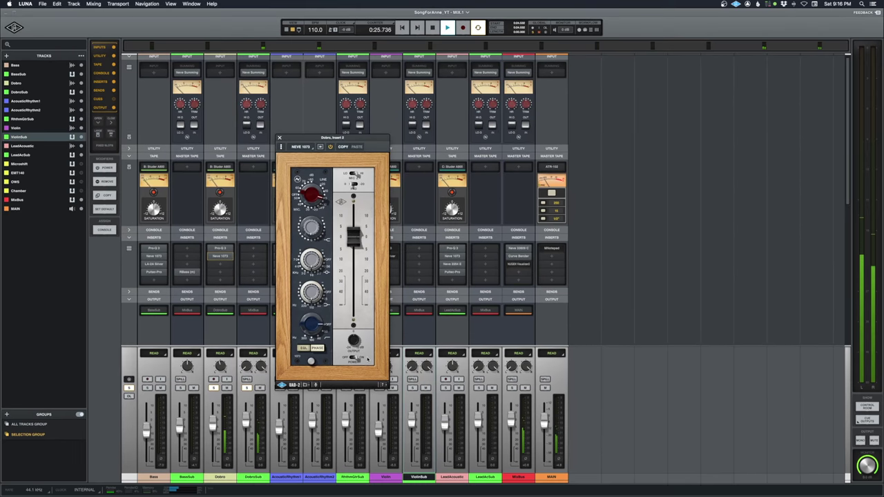
{"action": "left_click", "coordinate": [280, 138]}
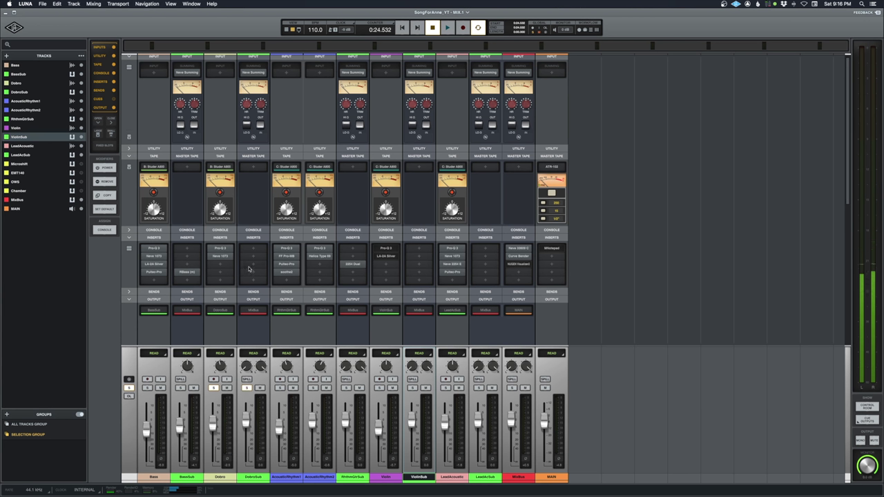
Solo the Bass and Dobro tracks with their subs, clear the solos, and play the mix with Violin and ViolinSub muted
{"action": "left_click", "coordinate": [246, 388]}
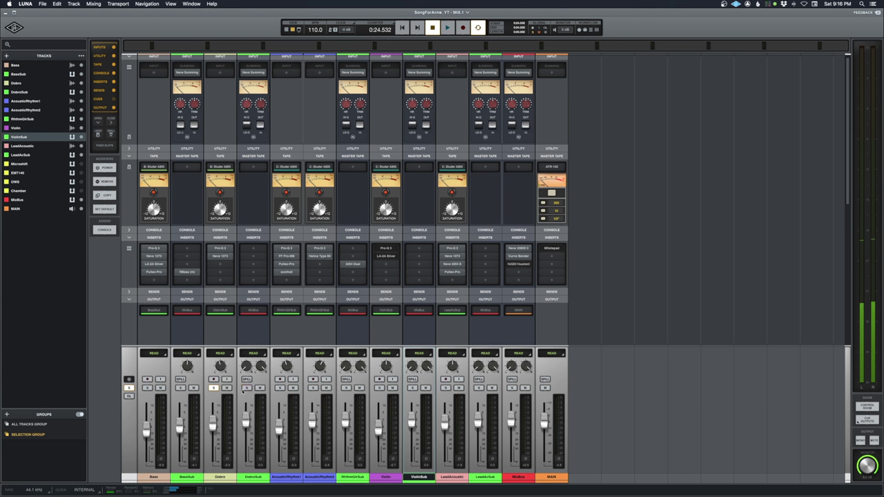
{"action": "left_click", "coordinate": [213, 388]}
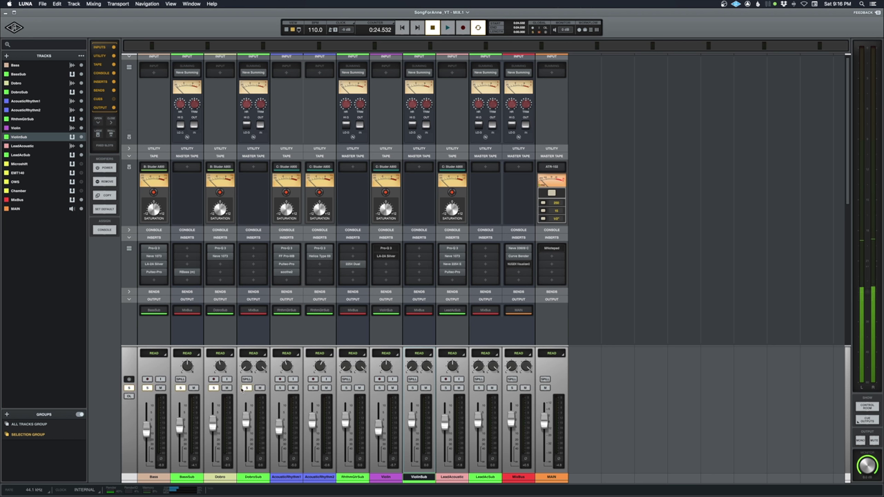
{"action": "key", "text": "space"}
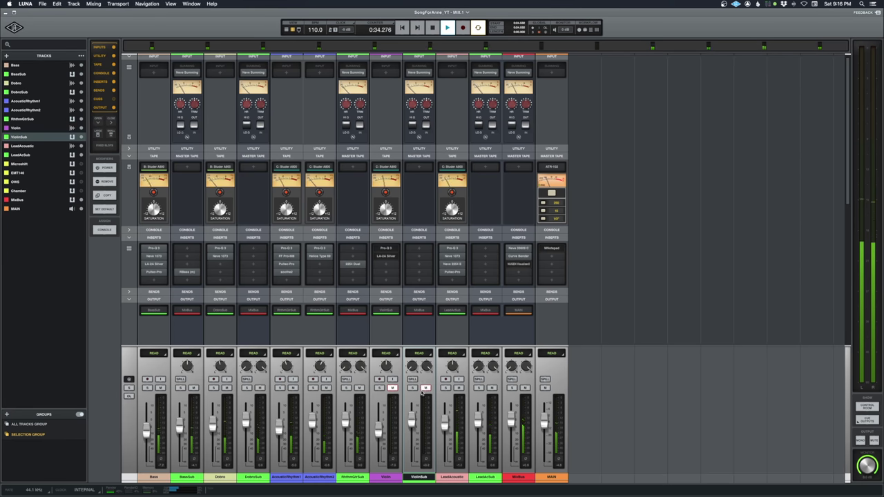
{"action": "key", "text": "space"}
Show the Microshift, EMT140, OWS and Chamber effect tracks in the mixer and select OWS
{"action": "left_click", "coordinate": [495, 478]}
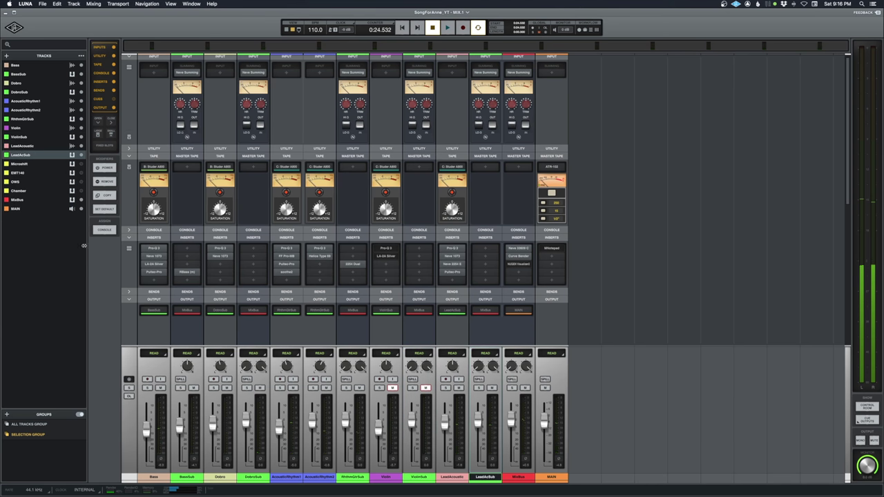
{"action": "left_click", "coordinate": [21, 163]}
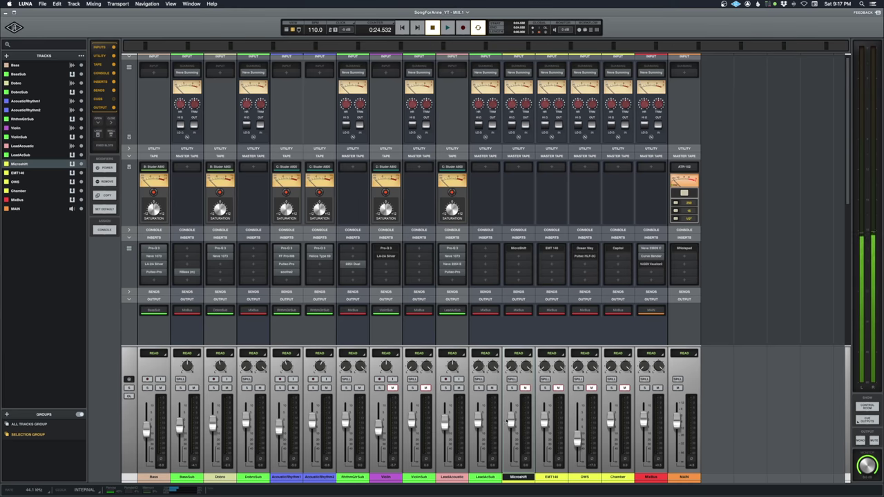
{"action": "left_click", "coordinate": [581, 474]}
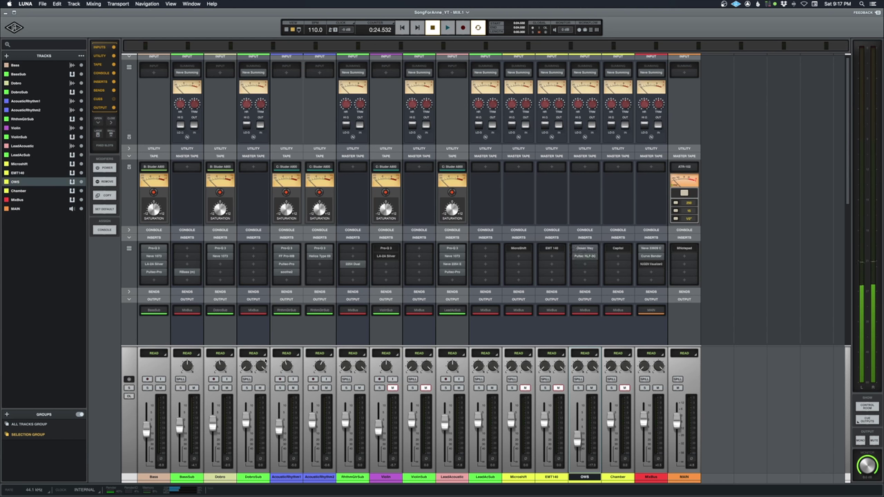
Review the Ocean Way Studios reverb on OWS, compare the mix with OWS muted and unmuted, and close the plug-in
{"action": "left_click", "coordinate": [586, 249]}
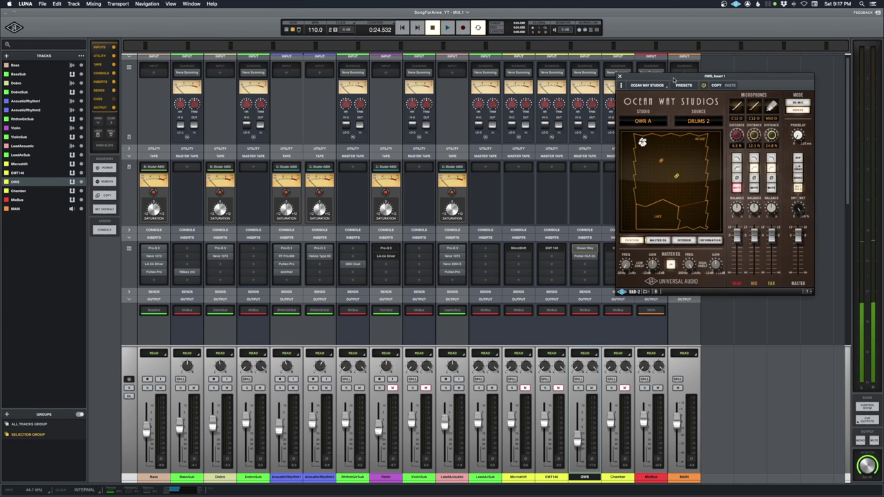
{"action": "left_click_drag", "start_coordinate": [464, 133], "coordinate": [377, 165]}
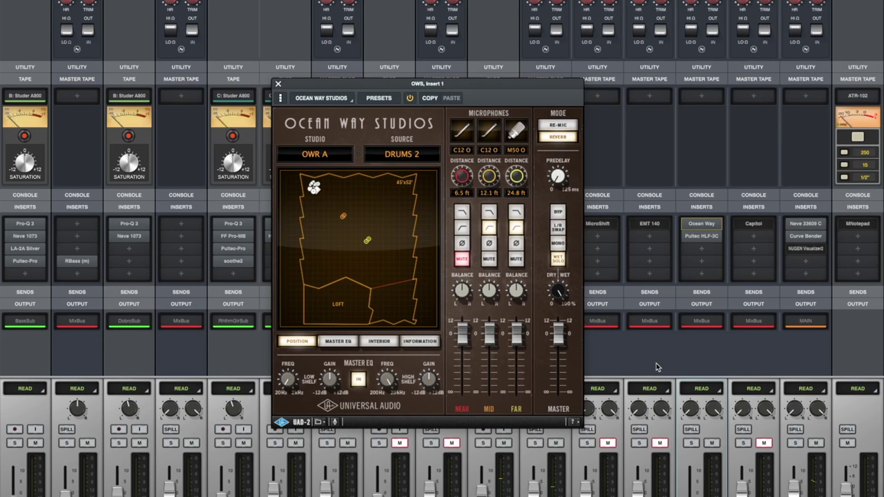
{"action": "left_click", "coordinate": [711, 443]}
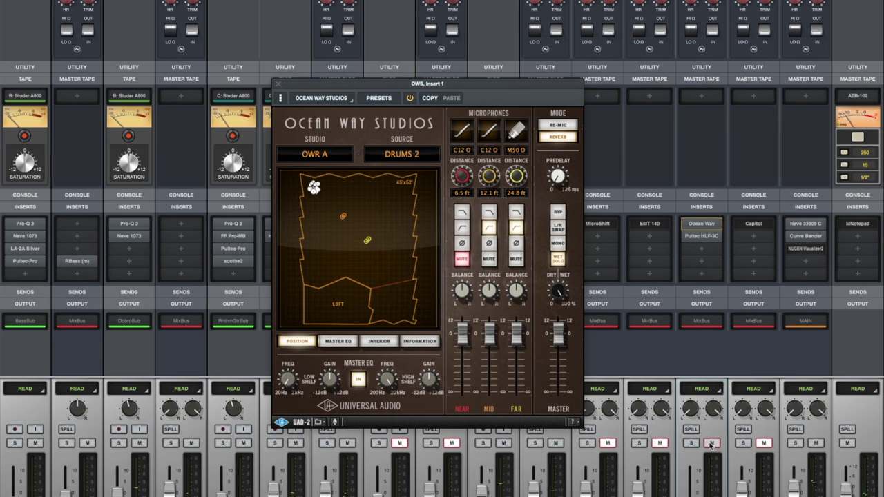
{"action": "left_click", "coordinate": [711, 444]}
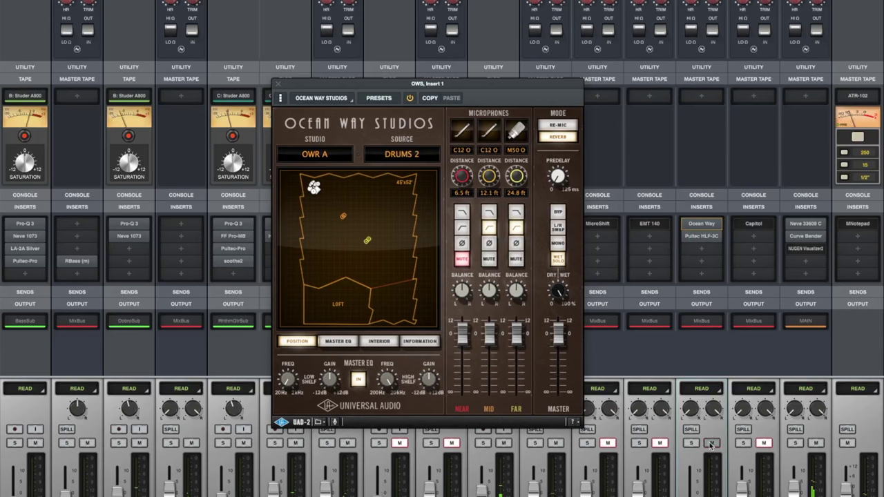
{"action": "left_click", "coordinate": [275, 85]}
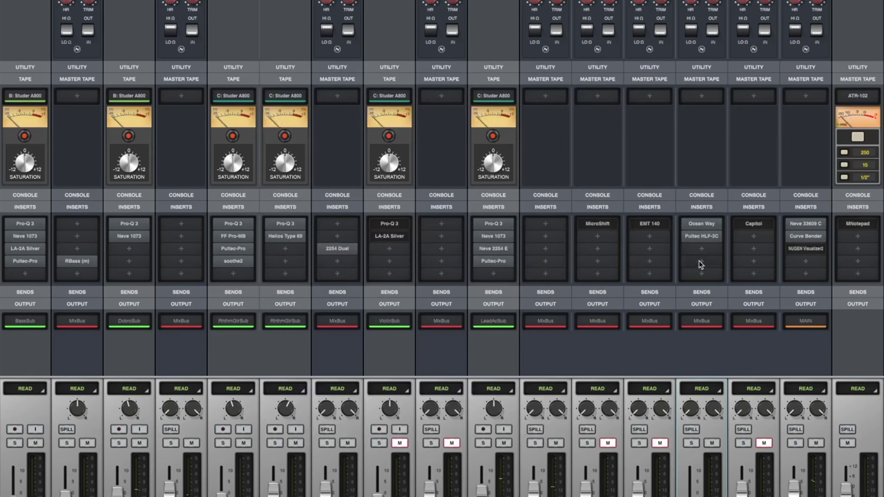
Review the low and high cut-off settings of the Pultec HLF-3C on OWS and close the plug-in
{"action": "left_click", "coordinate": [703, 239]}
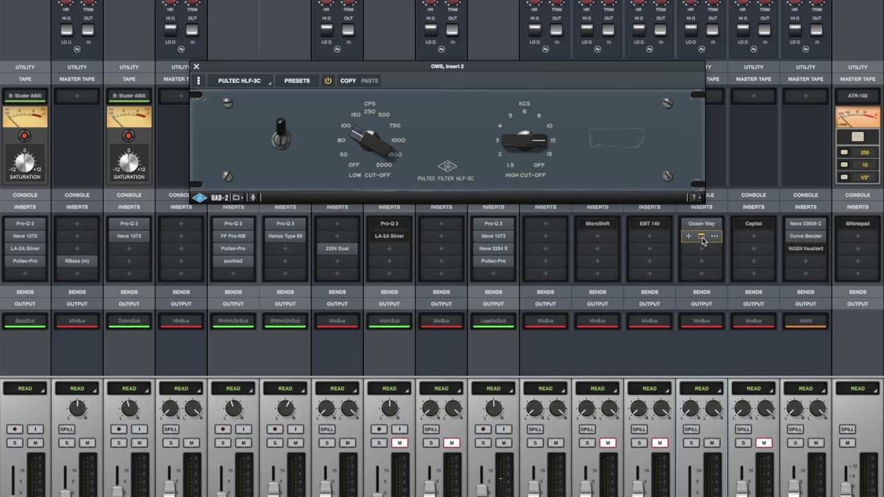
{"action": "left_click_drag", "start_coordinate": [473, 77], "coordinate": [501, 187]}
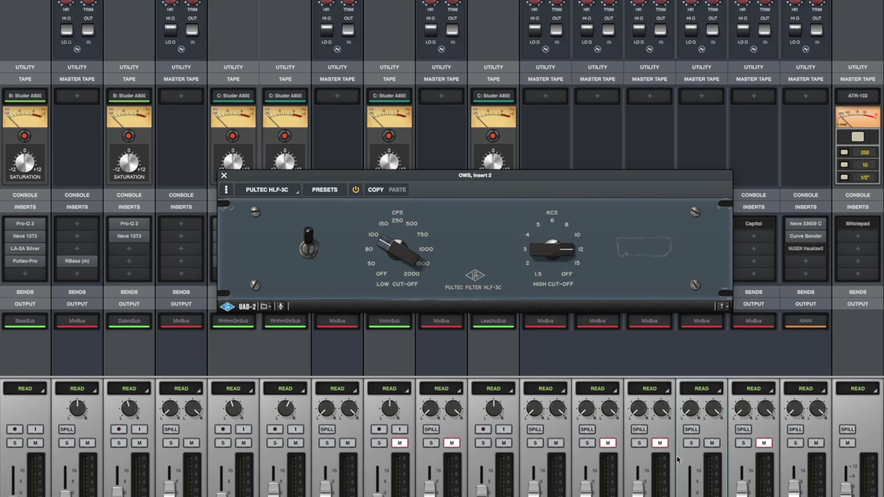
{"action": "left_click", "coordinate": [225, 175]}
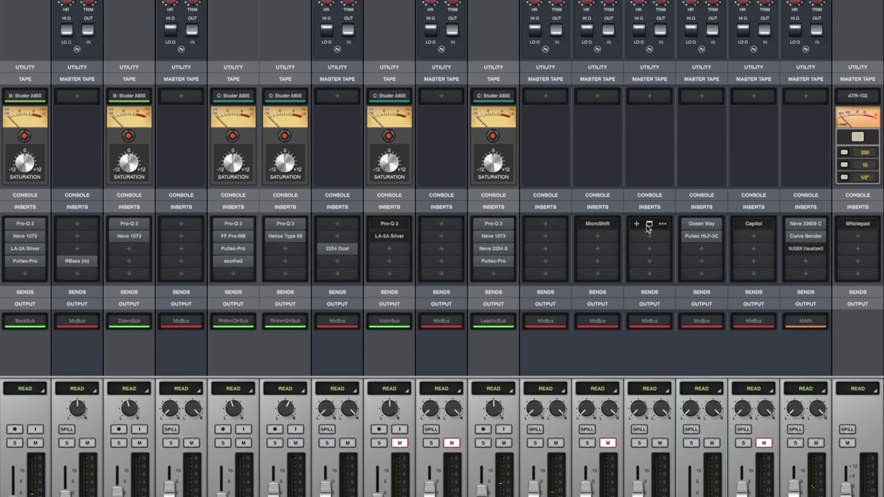
Review the EMT 140 plate reverb, toggle solo on the EMT140 and OWS effect tracks, and close the plug-in
{"action": "left_click_drag", "start_coordinate": [331, 6], "coordinate": [443, 172]}
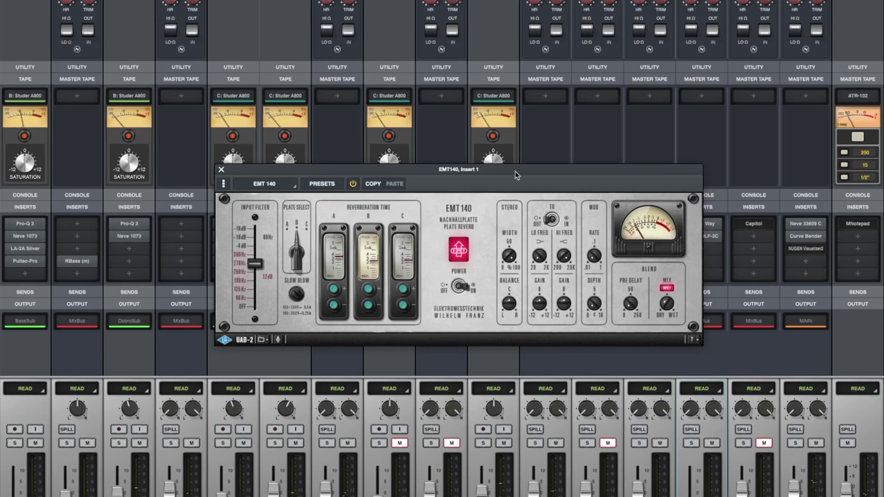
{"action": "left_click_drag", "start_coordinate": [517, 172], "coordinate": [428, 91]}
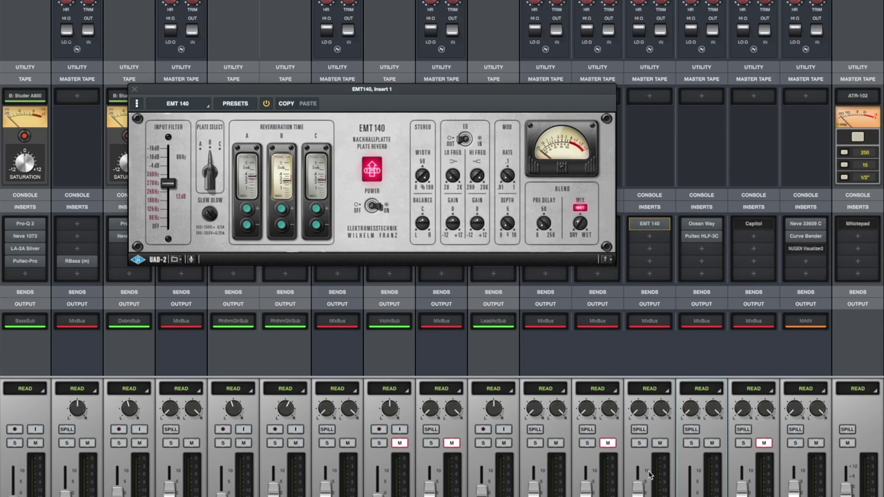
{"action": "left_click", "coordinate": [639, 443]}
{"action": "left_click", "coordinate": [641, 445]}
{"action": "left_click", "coordinate": [692, 443]}
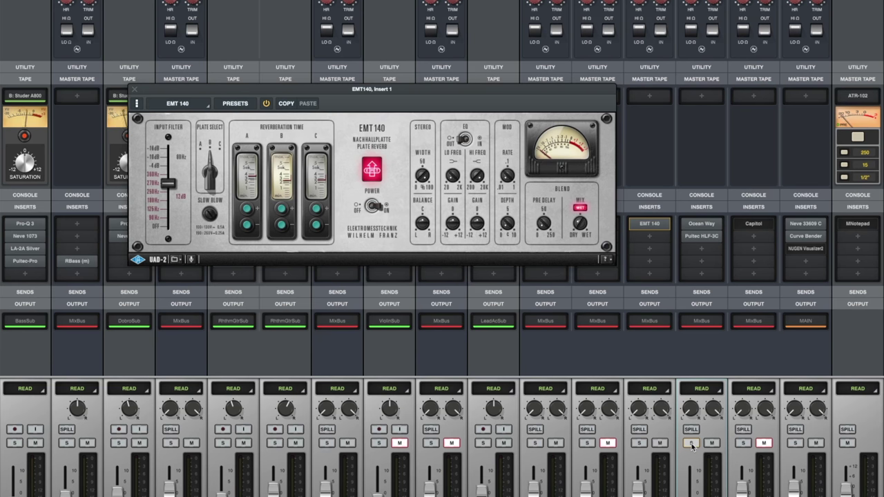
{"action": "left_click", "coordinate": [692, 444]}
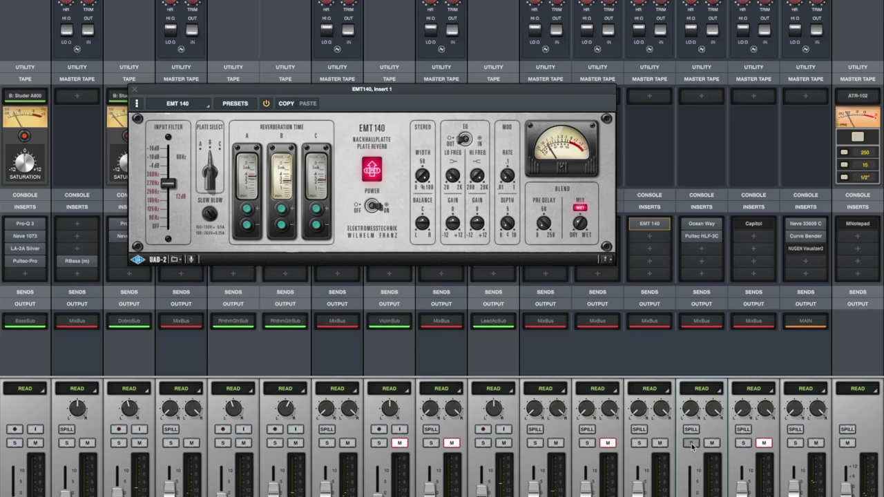
{"action": "left_click", "coordinate": [134, 93]}
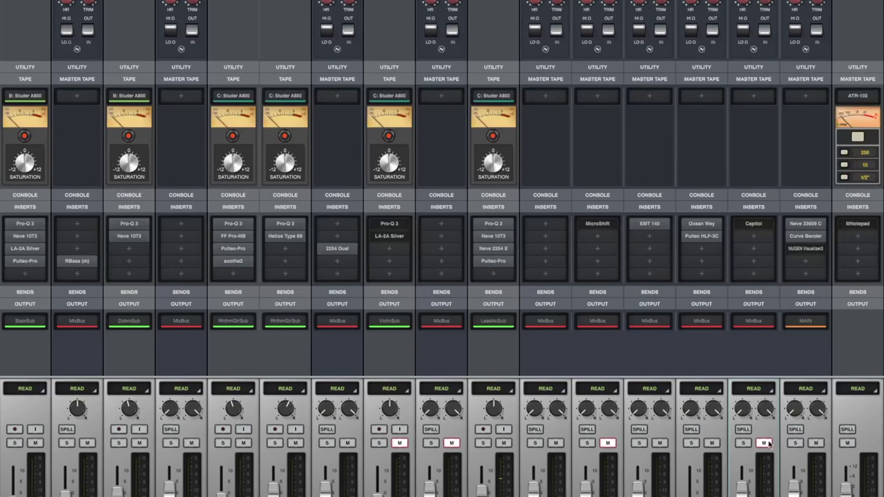
Unmute the Chamber track, enable its Capitol Chambers reverb, toggle the track's solo, and close the plug-in
{"action": "left_click", "coordinate": [753, 225]}
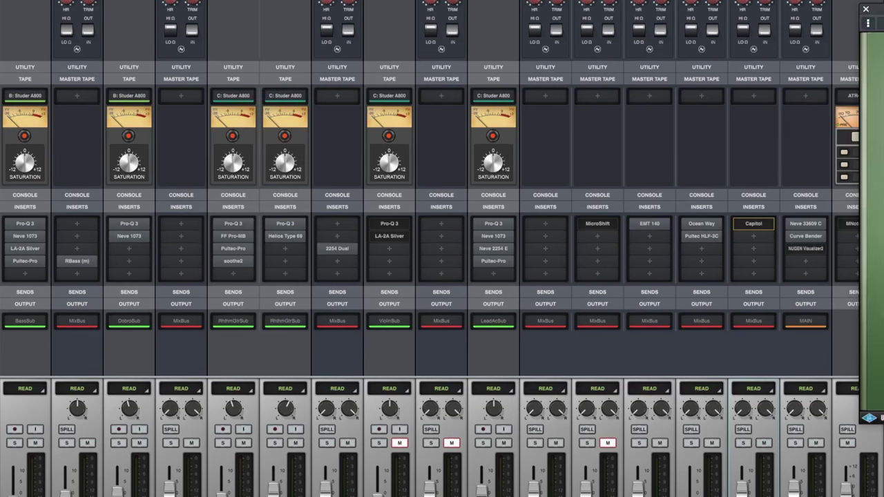
{"action": "left_click_drag", "start_coordinate": [435, 38], "coordinate": [464, 59]}
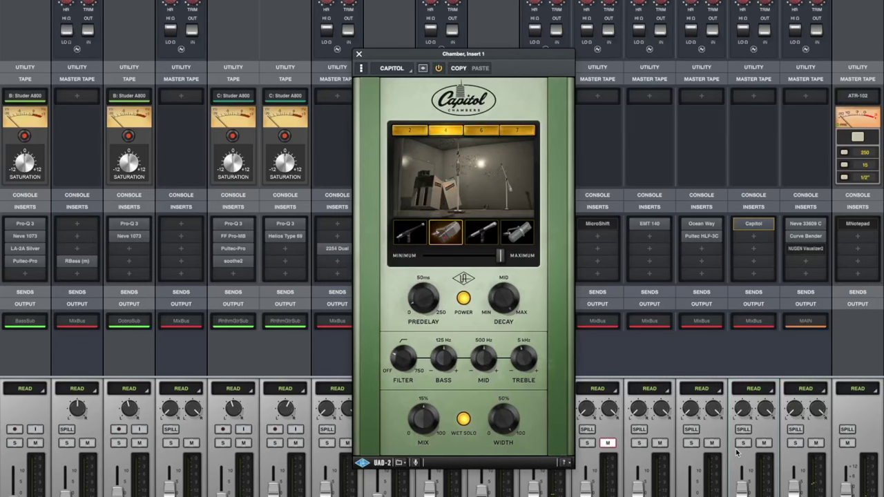
{"action": "left_click", "coordinate": [744, 447]}
{"action": "left_click", "coordinate": [743, 443]}
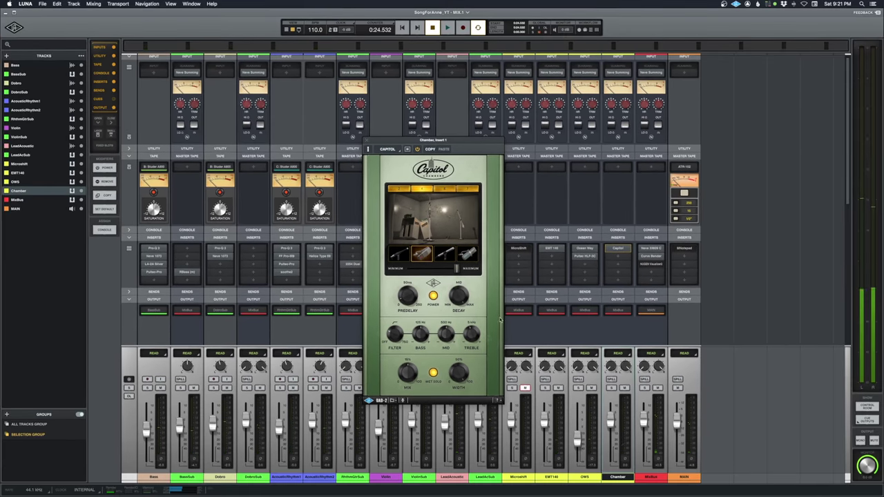
{"action": "left_click", "coordinate": [369, 141]}
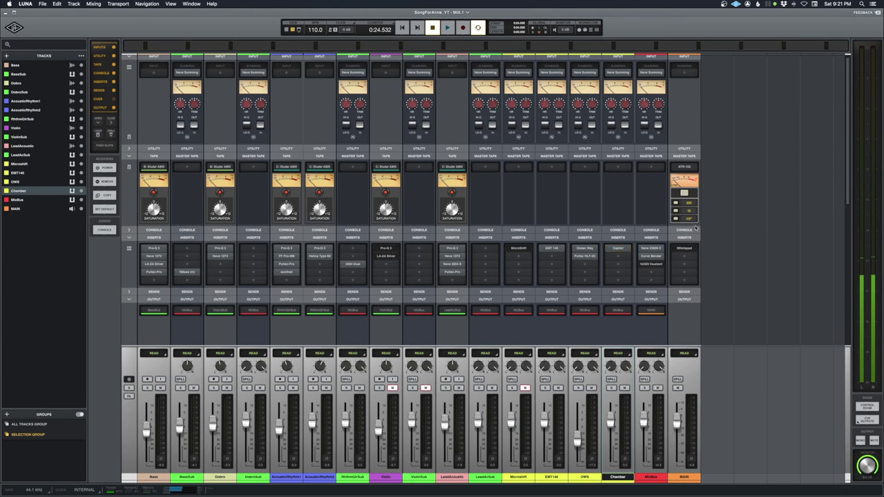
Unmute the Microshift effect track and open its MicroShift insert plug-in
{"action": "left_click", "coordinate": [516, 477]}
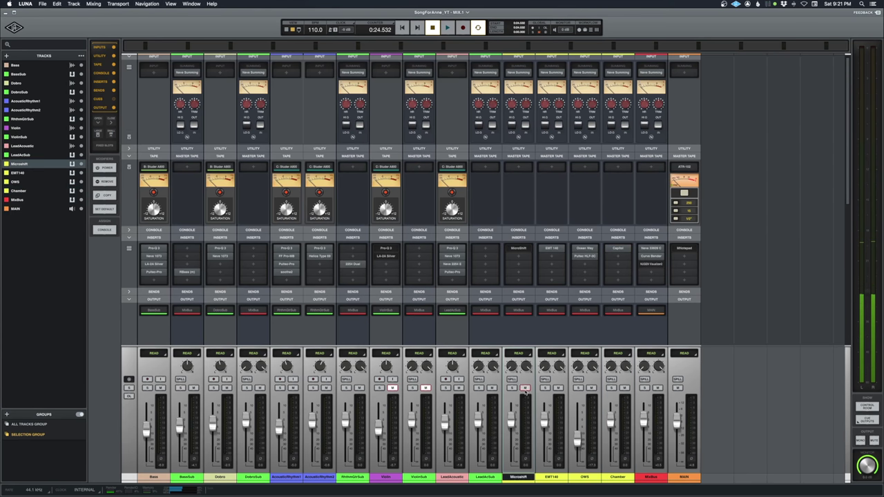
{"action": "left_click", "coordinate": [519, 250]}
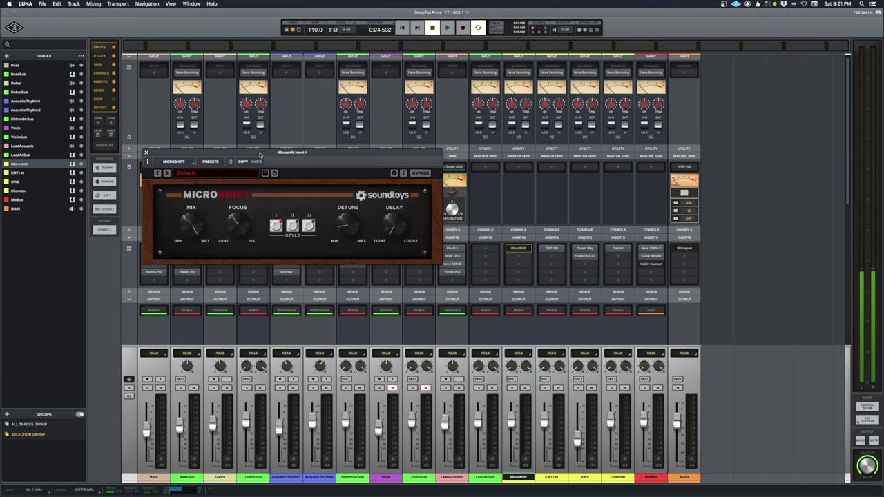
{"action": "left_click_drag", "start_coordinate": [259, 154], "coordinate": [422, 130]}
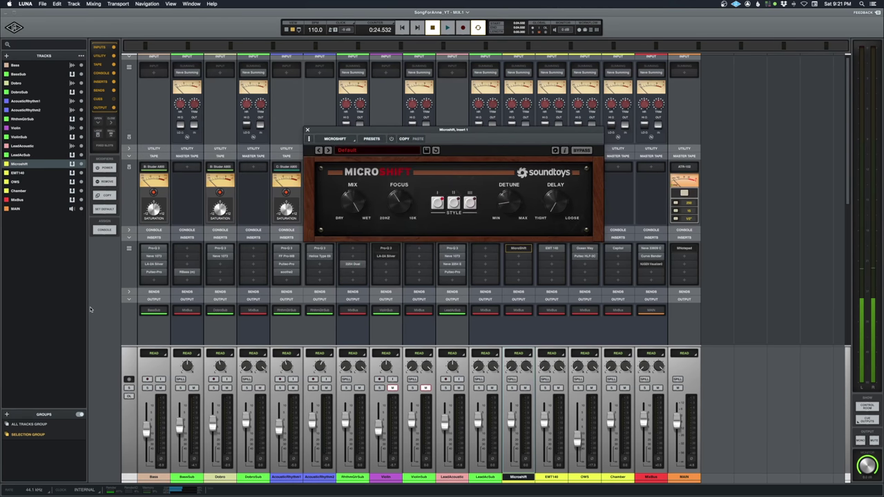
Expand the sends section in the mixer and select the LeadAcoustic track that feeds Microshift
{"action": "left_click", "coordinate": [128, 295]}
{"action": "scroll", "coordinate": [416, 305], "scroll_direction": "down", "scroll_amount": 5}
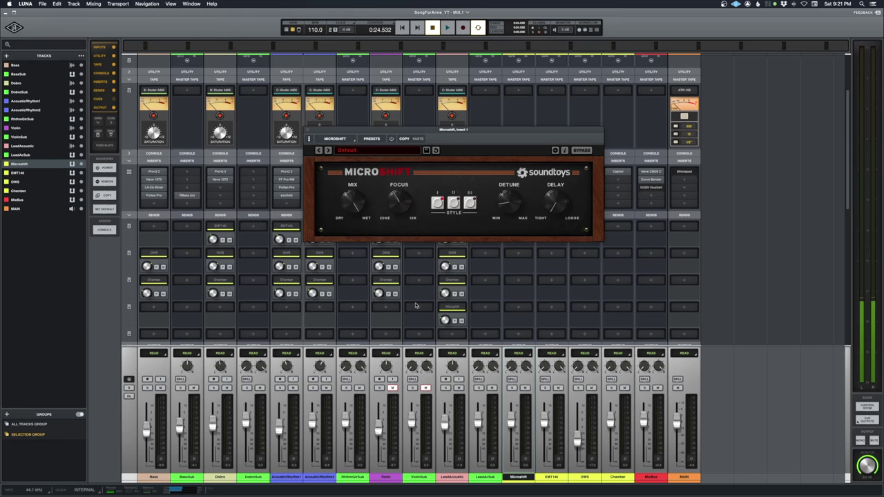
{"action": "mouse_move", "coordinate": [448, 311]}
{"action": "left_click", "coordinate": [451, 478]}
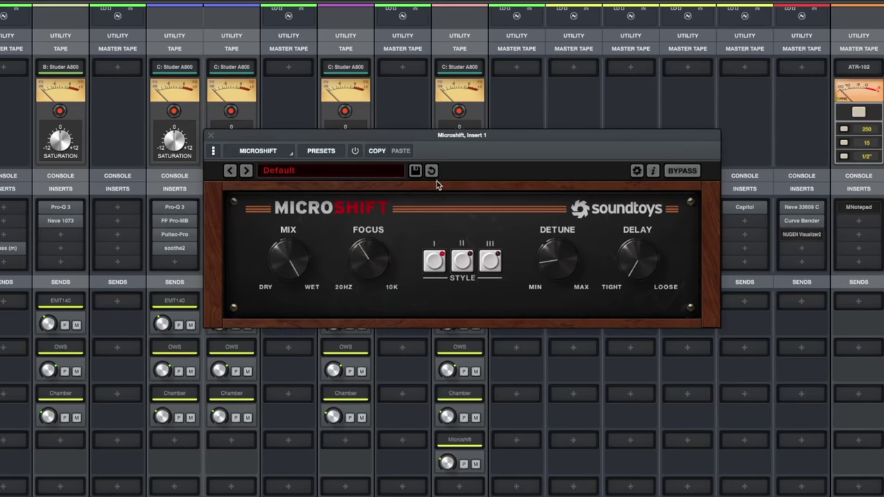
Enable the MicroShift plug-in and audition the soloed LeadAcoustic track through its Microshift send
{"action": "left_click_drag", "start_coordinate": [450, 139], "coordinate": [433, 166]}
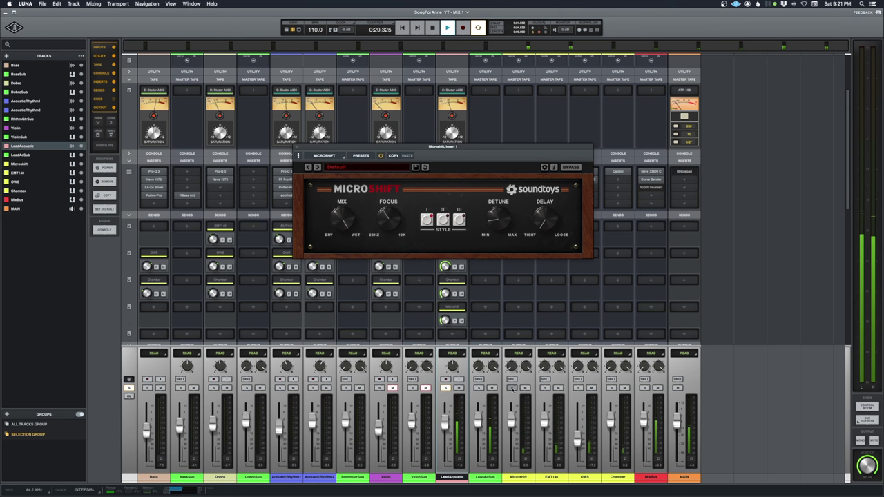
{"action": "key", "text": "space"}
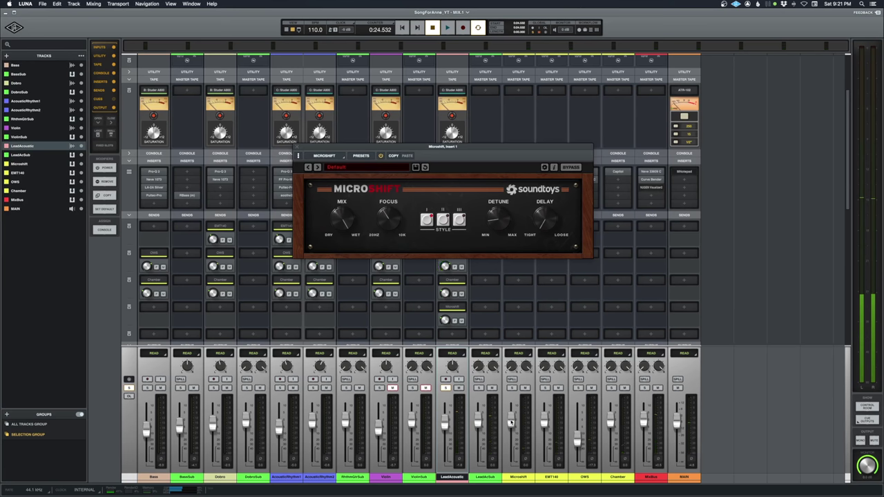
{"action": "key", "text": "space"}
{"action": "left_click_drag", "start_coordinate": [511, 423], "coordinate": [511, 399]}
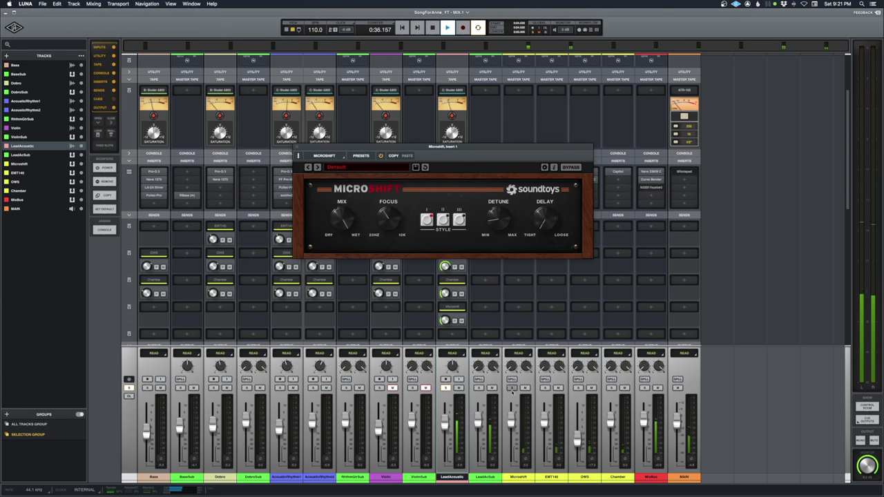
{"action": "key", "text": "space"}
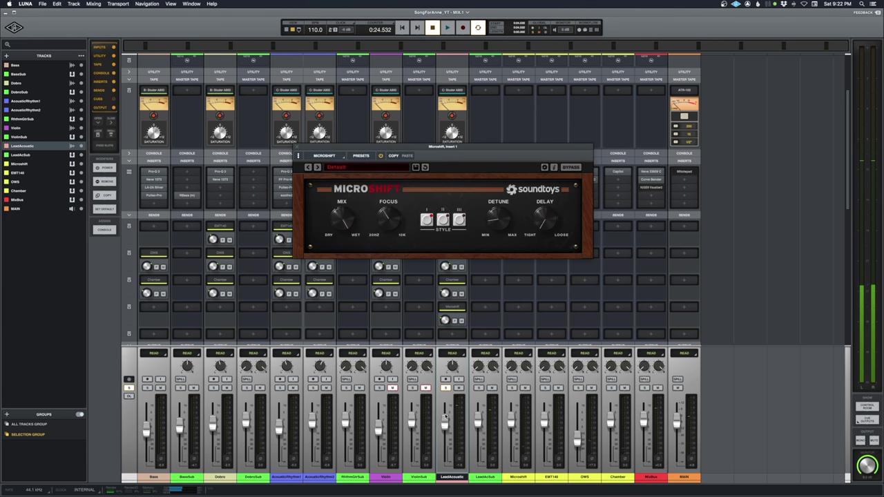
Clear the LeadAcoustic solo, play the full mix with MicroShift active, and close the plug-in
{"action": "key", "text": "space"}
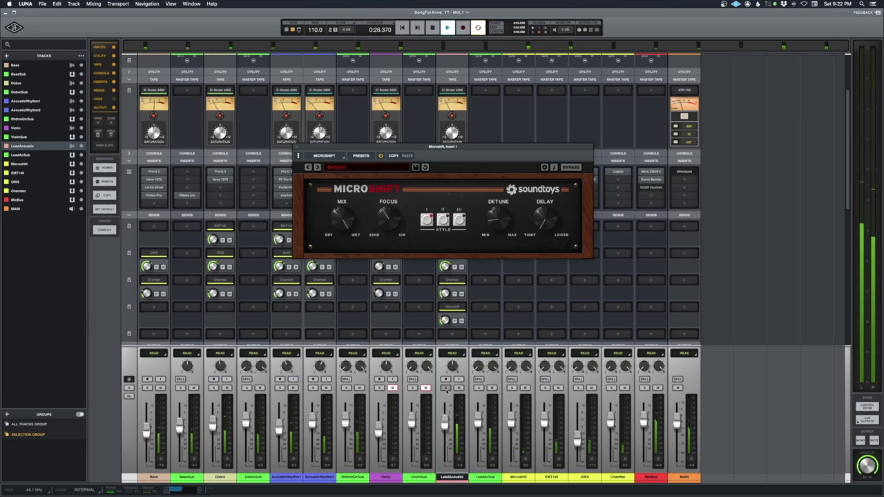
{"action": "left_click", "coordinate": [298, 147]}
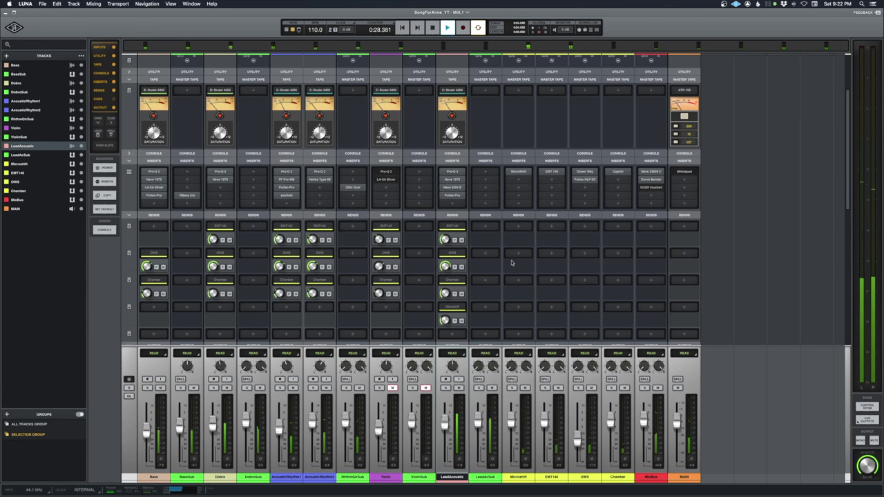
{"action": "scroll", "coordinate": [503, 265], "scroll_direction": "up", "scroll_amount": 5}
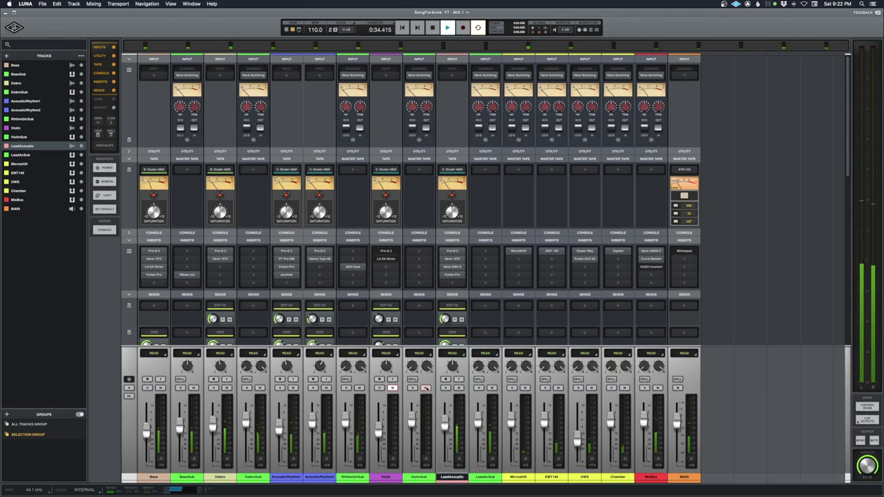
{"action": "key", "text": "space"}
Place the playhead at 1:49.052 near the DobroSolo marker, unmute Violin and ViolinSub, and play from the mixer
{"action": "key", "text": "super+equal"}
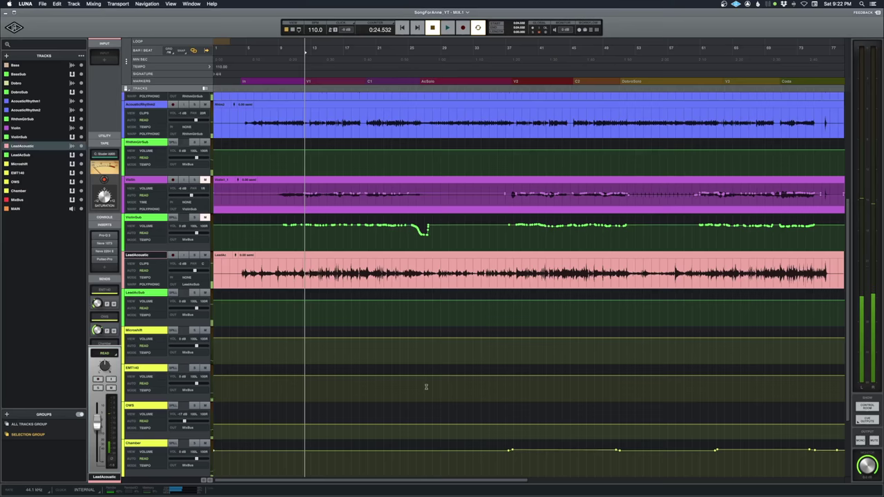
{"action": "left_click", "coordinate": [622, 263]}
{"action": "left_click", "coordinate": [619, 263]}
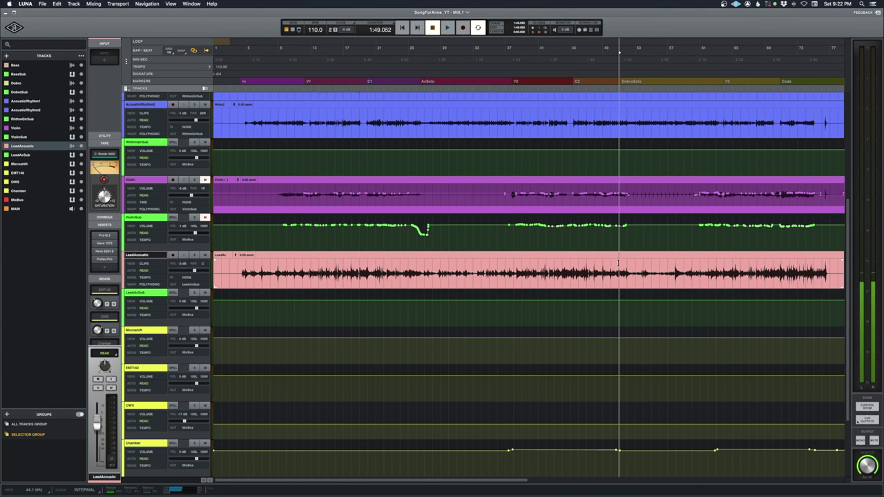
{"action": "key", "text": "super+equal"}
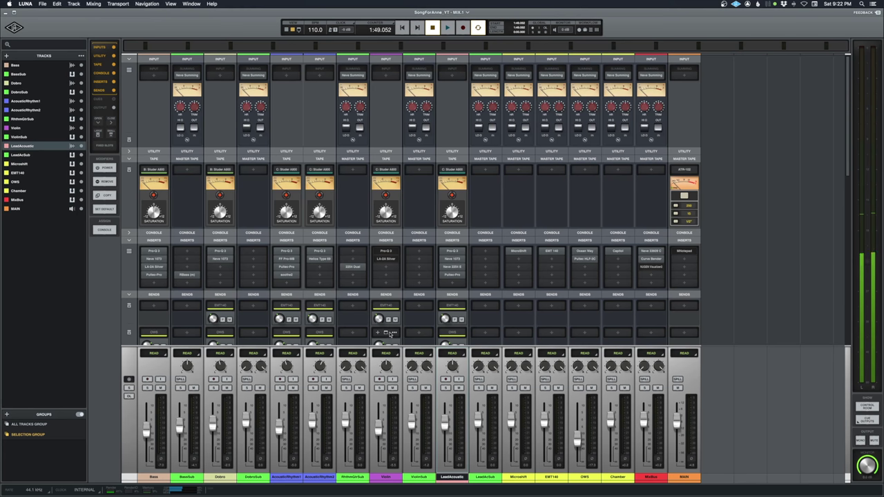
{"action": "key", "text": "space"}
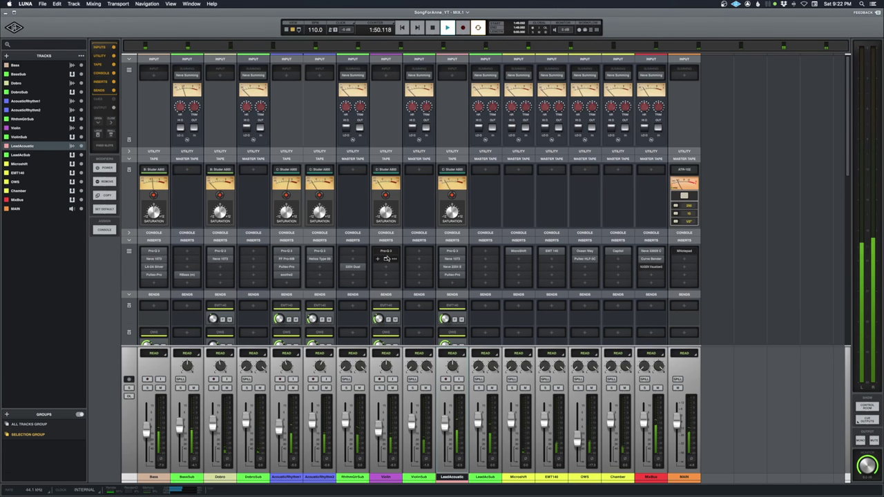
Enable Pro-Q 3 on the Violin track during playback, inspect its low-cut band, and close the plug-in
{"action": "left_click", "coordinate": [385, 252]}
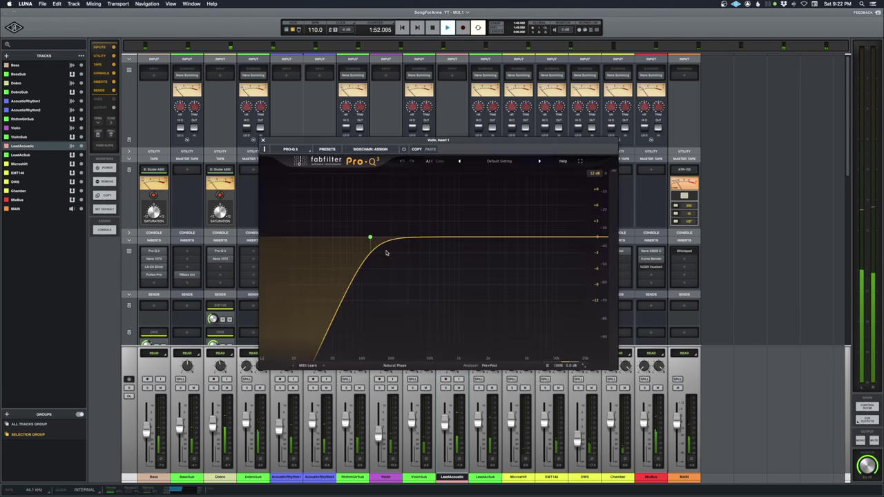
{"action": "left_click", "coordinate": [403, 150]}
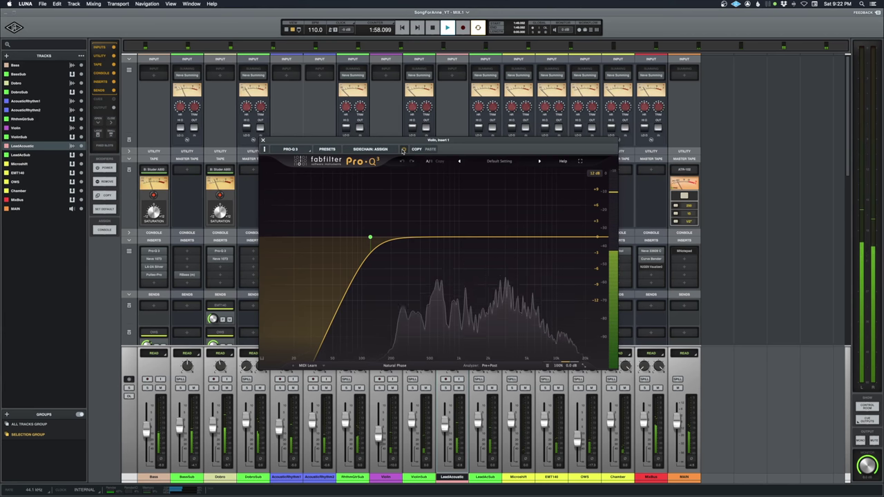
{"action": "key", "text": "space"}
{"action": "mouse_move", "coordinate": [389, 238]}
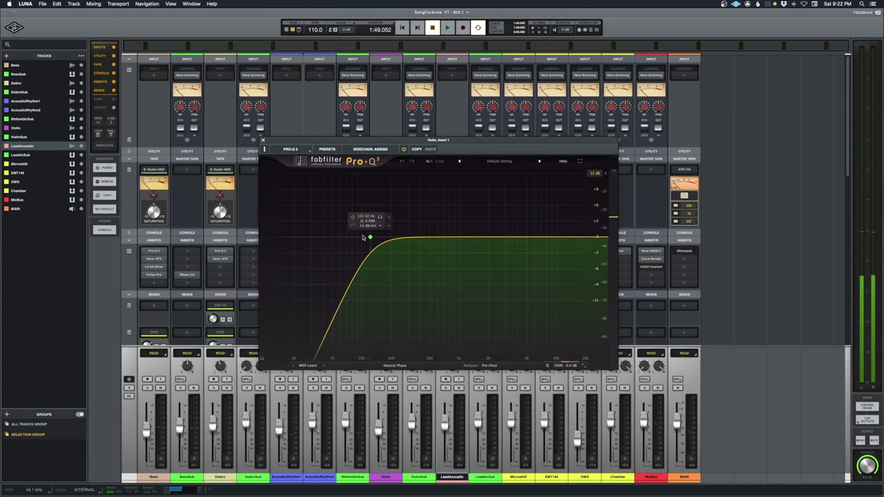
{"action": "left_click", "coordinate": [263, 140]}
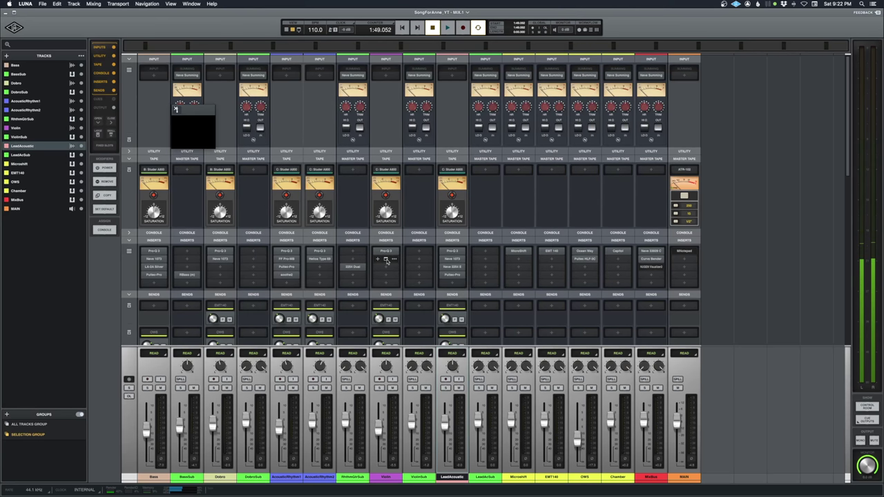
Open and enable the Teletronix LA-2A Silver compressor on the Violin track and play the mix
{"action": "left_click", "coordinate": [386, 260]}
{"action": "left_click_drag", "start_coordinate": [349, 110], "coordinate": [450, 205]}
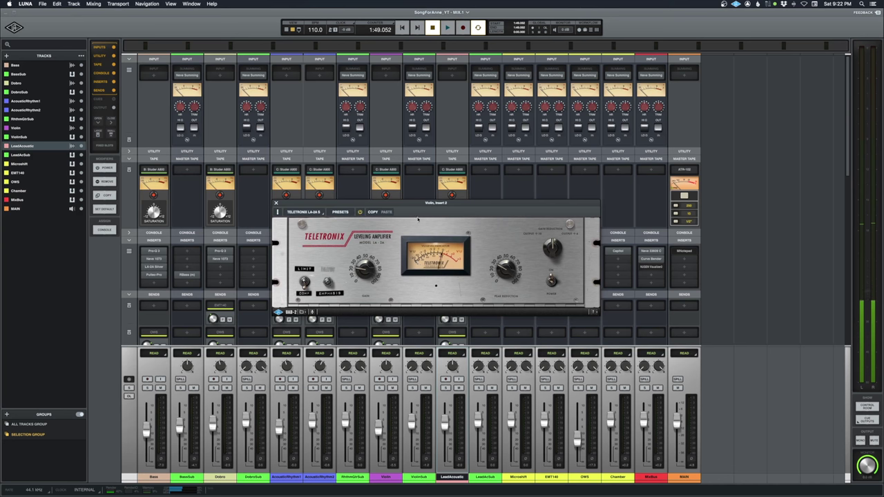
{"action": "key", "text": "space"}
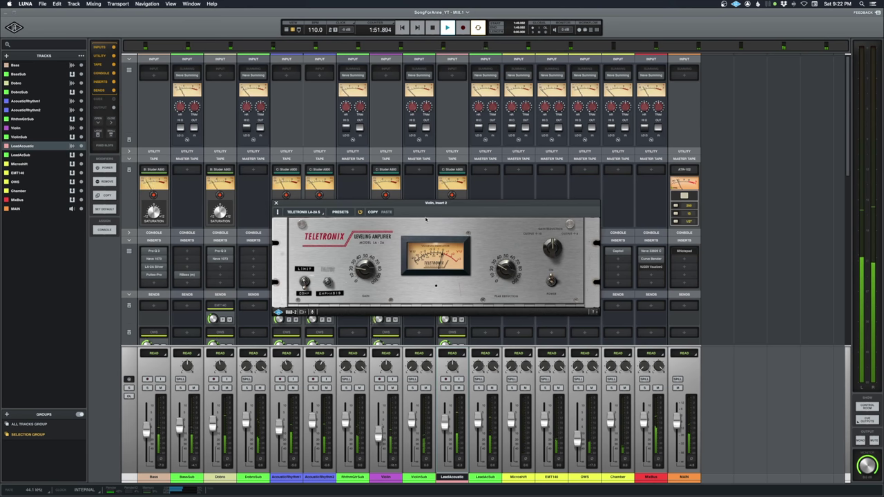
Show the timeline and restart playback from the V2 marker at 1:20.349 with the Violin compressor open
{"action": "key", "text": "super+equal"}
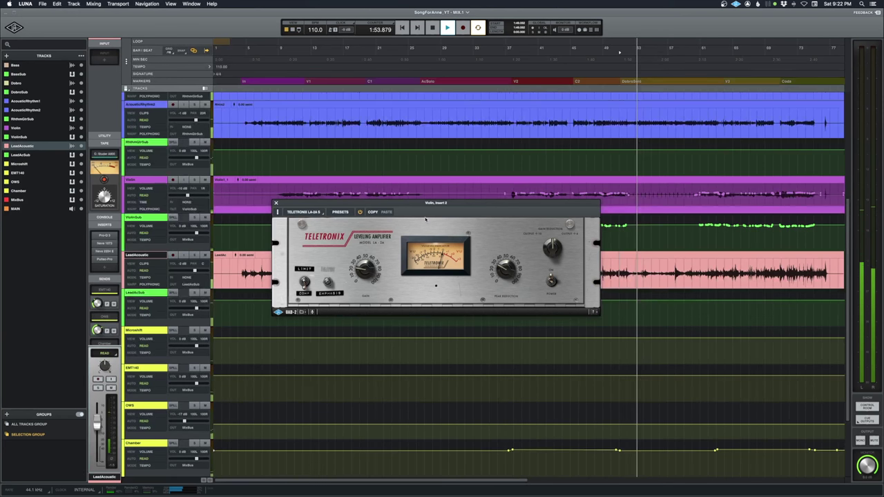
{"action": "key", "text": "space"}
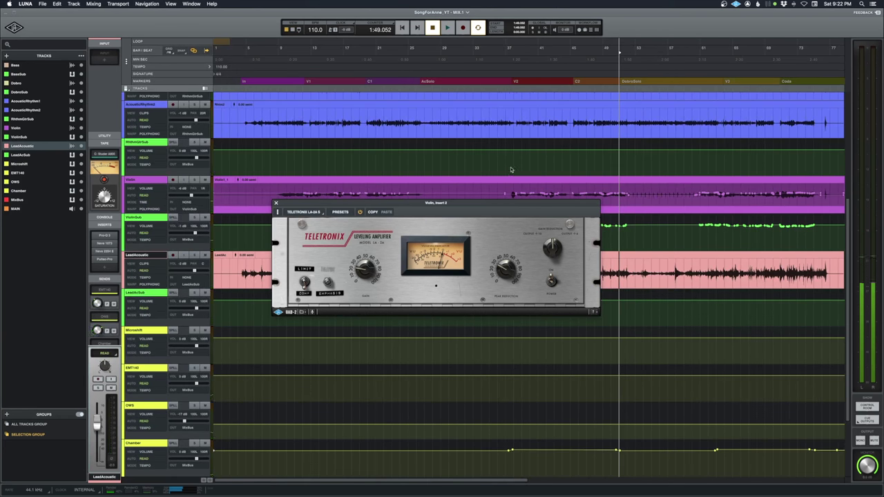
{"action": "left_click", "coordinate": [511, 169]}
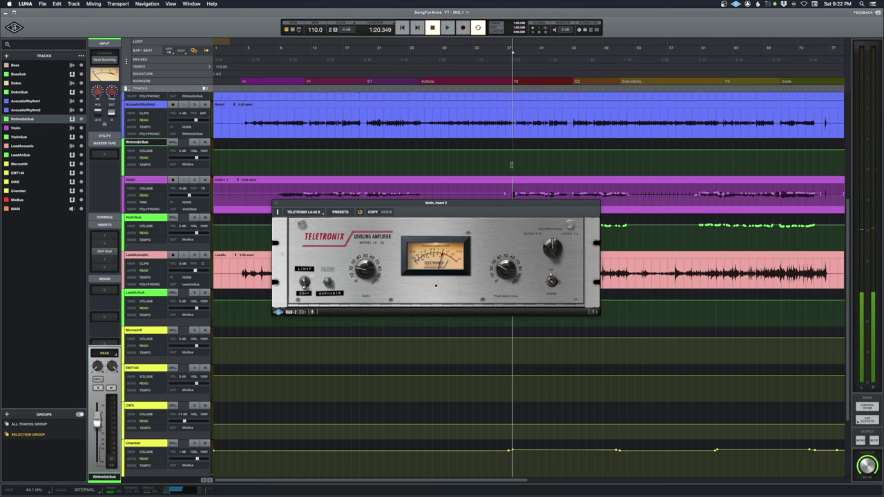
{"action": "key", "text": "space"}
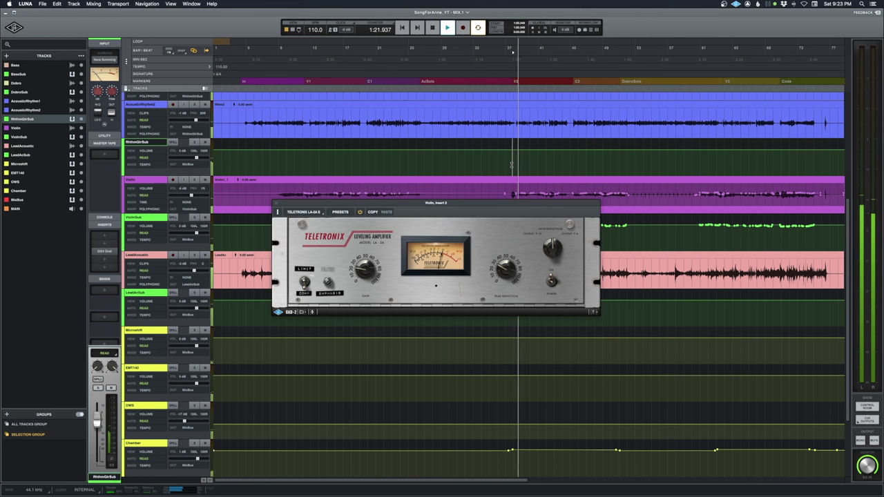
Return to the mixer, close the Violin compressor and stop playback
{"action": "key", "text": "super+equal"}
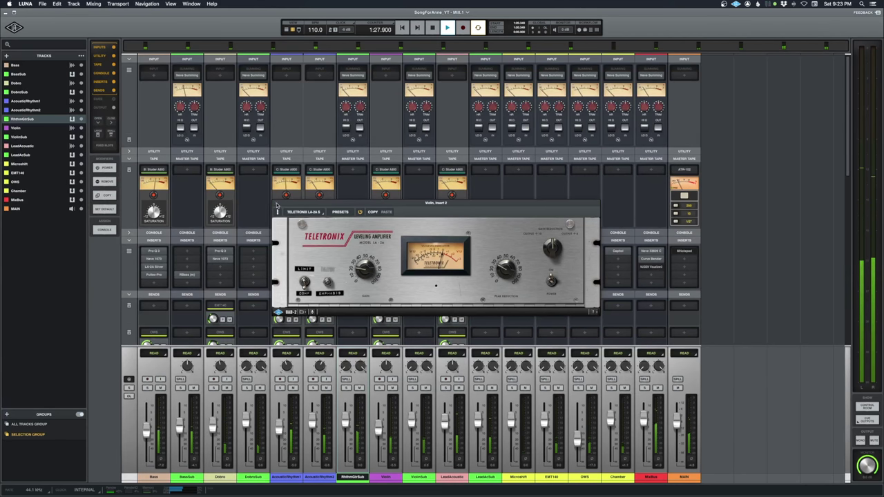
{"action": "left_click", "coordinate": [277, 204]}
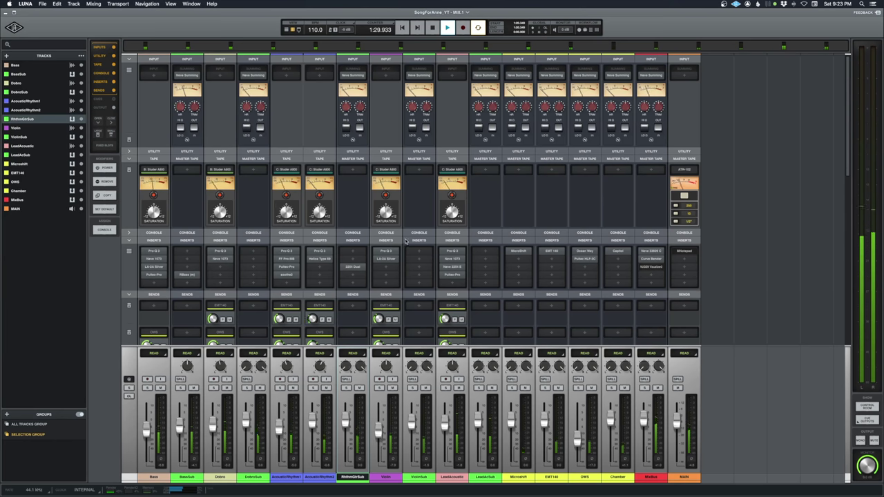
{"action": "key", "text": "space"}
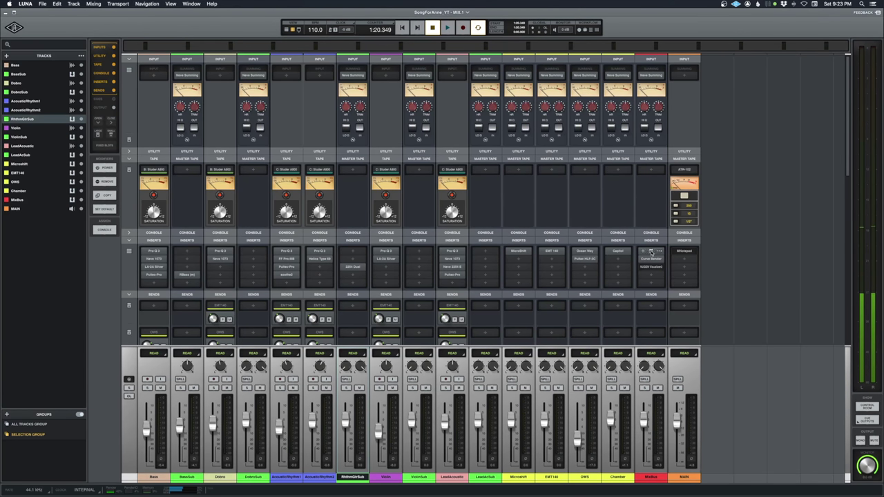
Open the Neve 33609 C compressor on MixBus, play the mix with it showing, and close the plug-in
{"action": "left_click", "coordinate": [651, 252]}
{"action": "left_click_drag", "start_coordinate": [447, 182], "coordinate": [446, 201]}
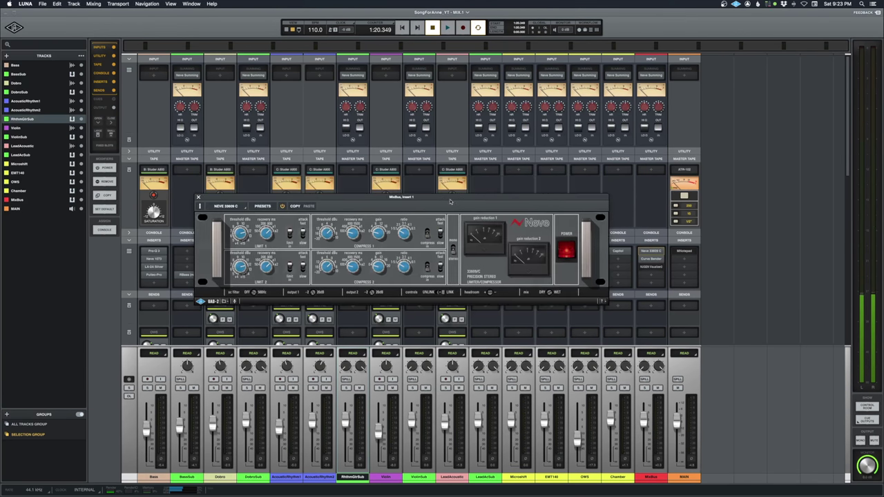
{"action": "key", "text": "space"}
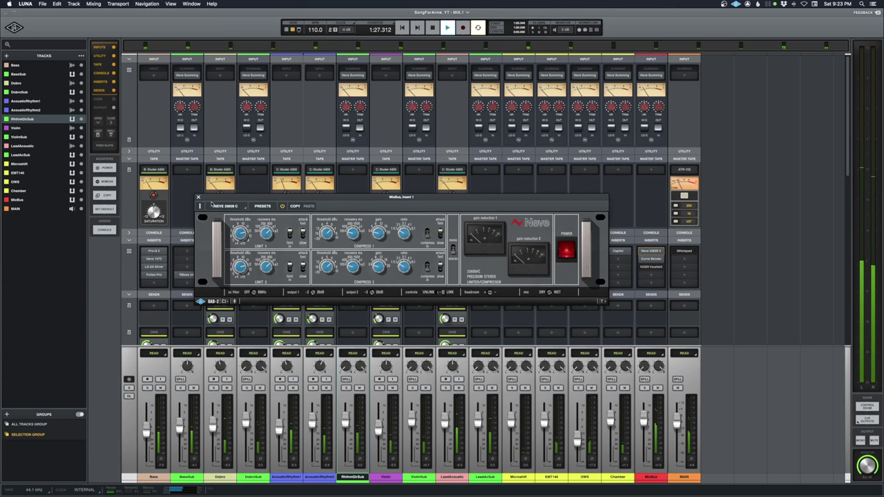
{"action": "left_click", "coordinate": [198, 199]}
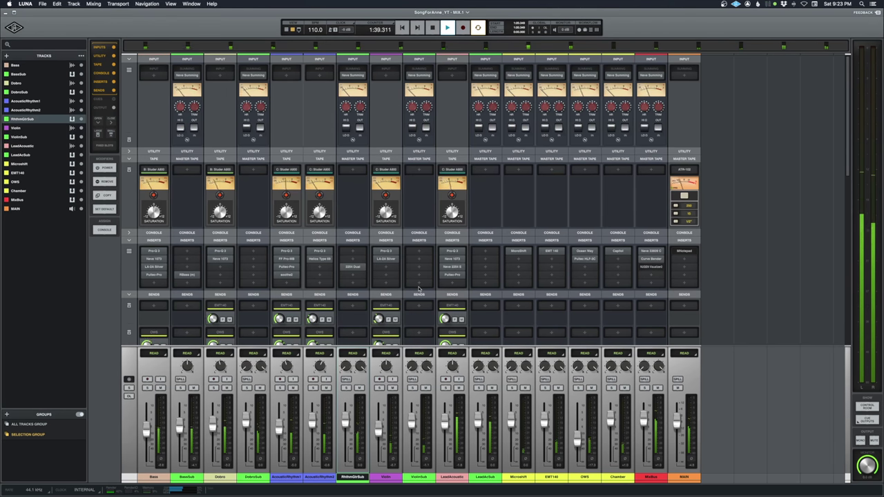
Show the timeline, stop playback, and place the playhead at 0:50.717 shortly before the AcSolo marker
{"action": "key", "text": "super+equal"}
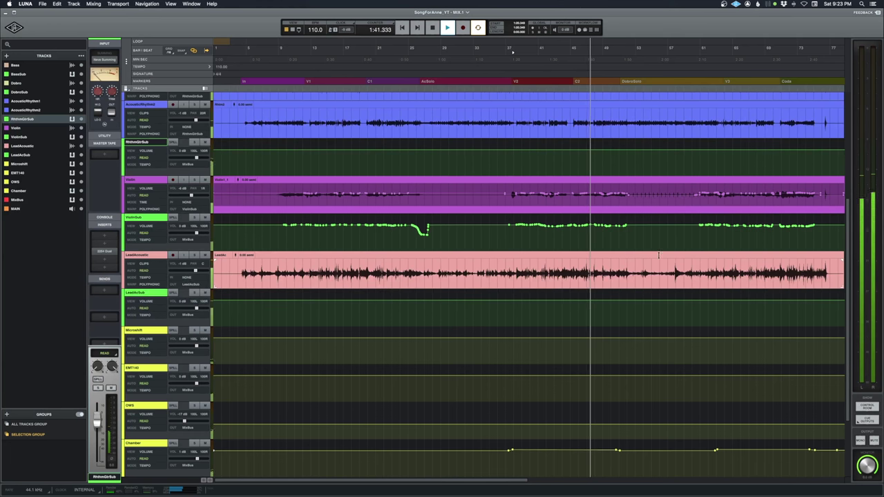
{"action": "key", "text": "space"}
{"action": "left_click", "coordinate": [627, 259]}
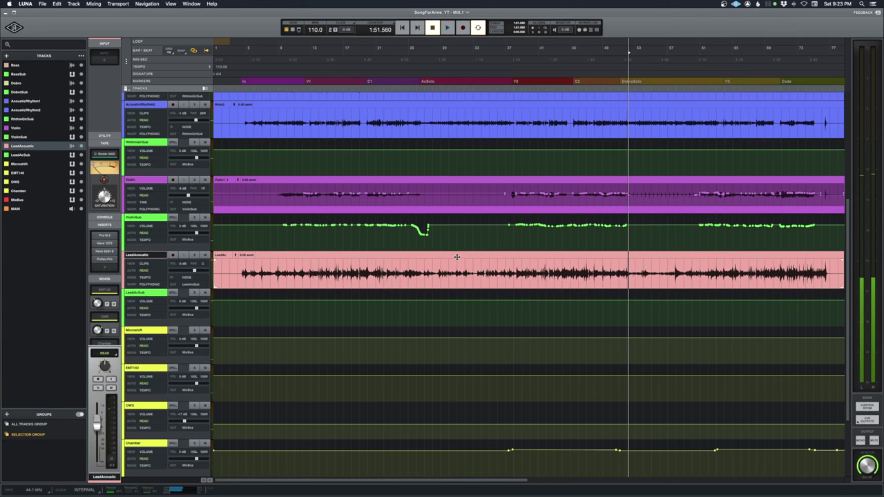
{"action": "left_click", "coordinate": [415, 263]}
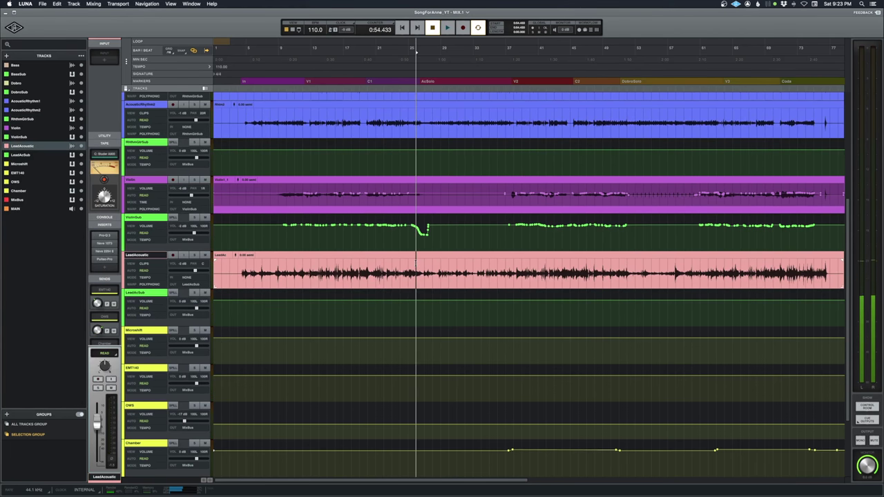
{"action": "left_click", "coordinate": [401, 263]}
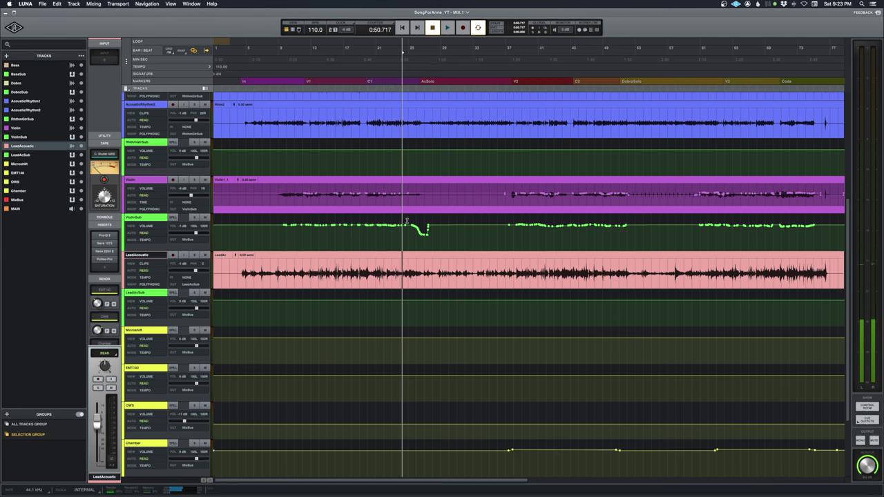
Select the Violin and ViolinSub tracks and increase their track heights
{"action": "left_click", "coordinate": [145, 218]}
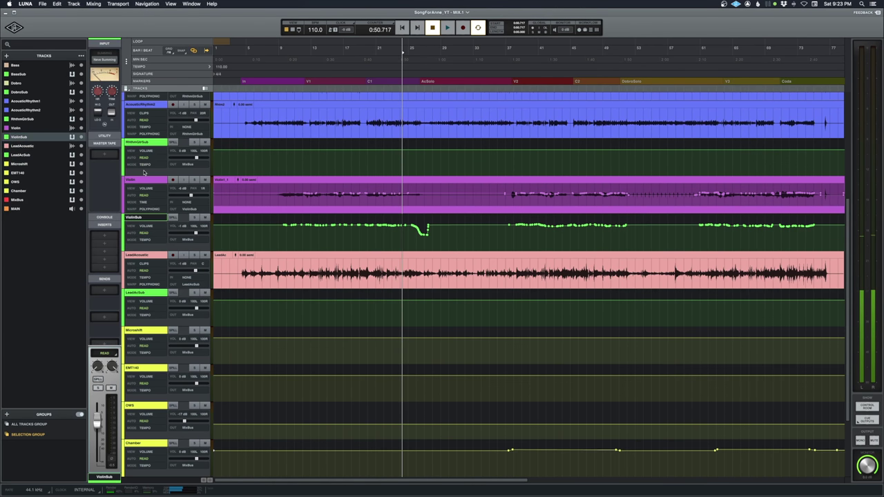
{"action": "left_click", "coordinate": [145, 181], "text": "shift"}
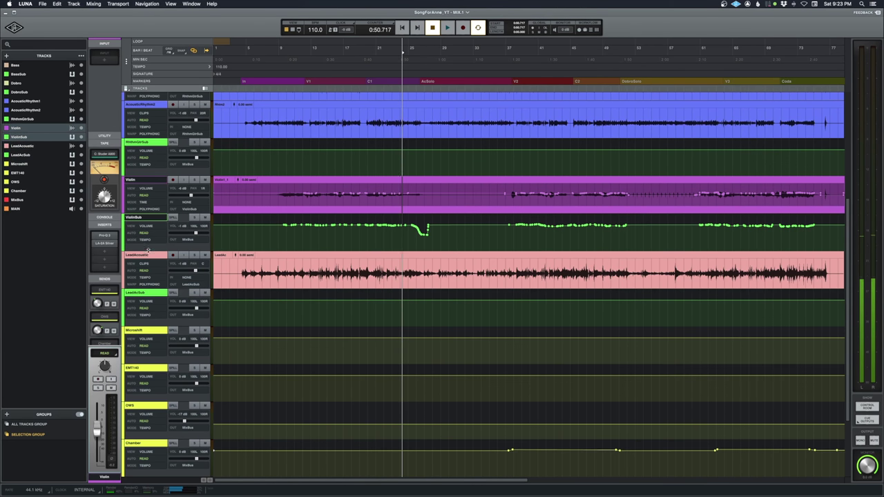
{"action": "key", "text": "ctrl+Up"}
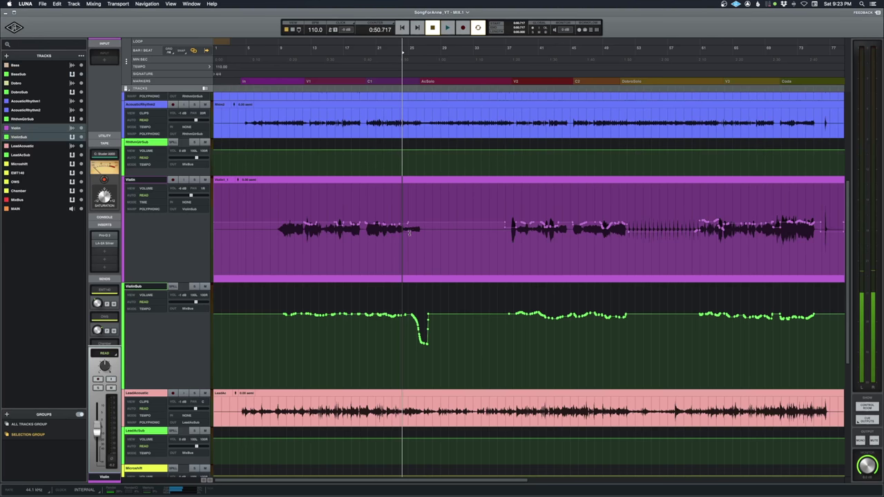
Play the ViolinSub volume automation through the dip near AcSolo, and play again from 1:28.709 in the V2 section
{"action": "key", "text": "space"}
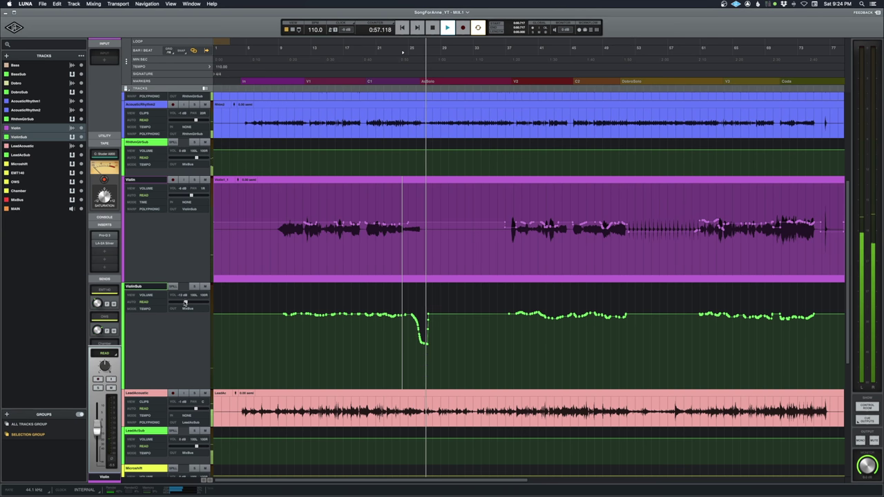
{"action": "key", "text": "space"}
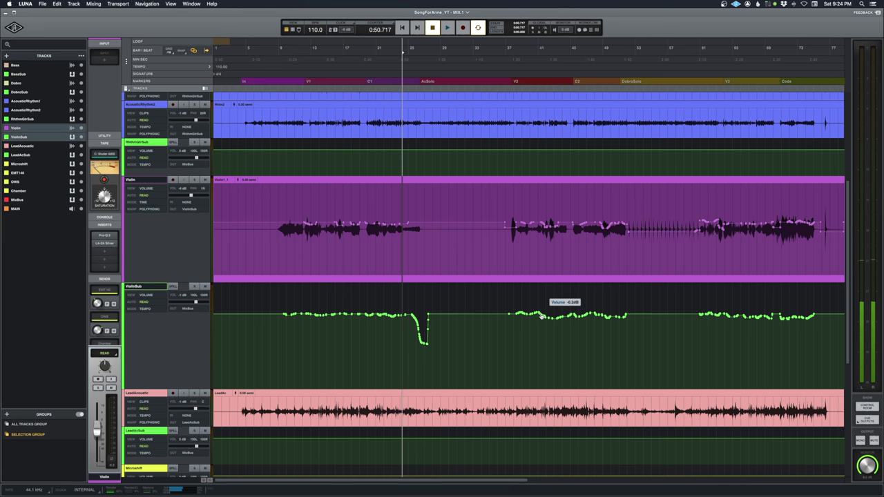
{"action": "left_click", "coordinate": [543, 325]}
{"action": "key", "text": "space"}
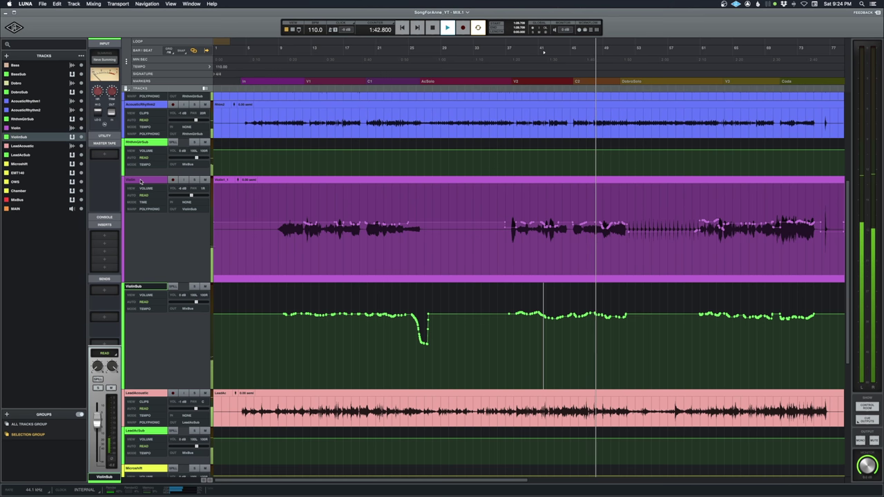
Fit all tracks in the timeline, enlarge LeadAcoustic with playback stopped, and display its volume automation
{"action": "key", "text": "super+alt+Down"}
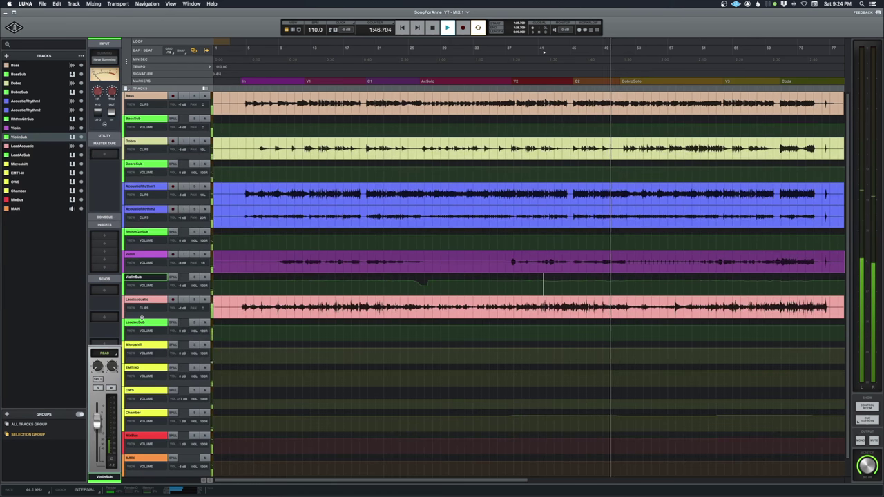
{"action": "left_click_drag", "start_coordinate": [156, 319], "coordinate": [156, 412]}
{"action": "key", "text": "space"}
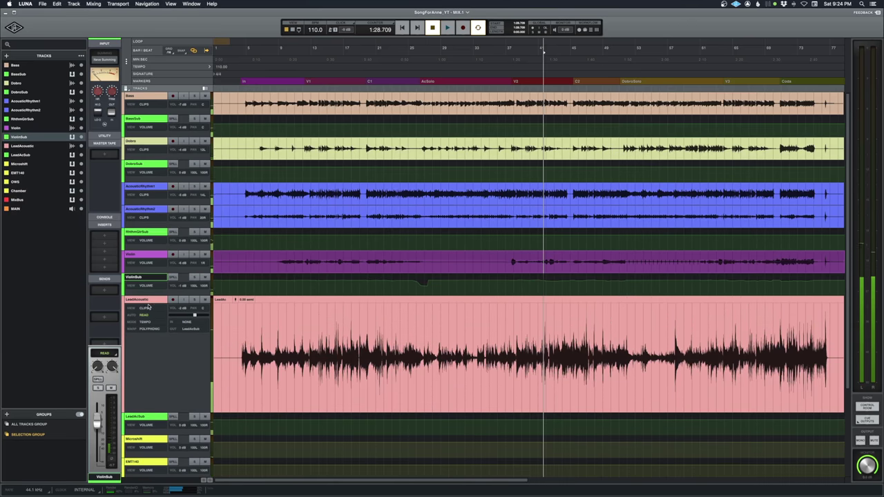
{"action": "left_click", "coordinate": [145, 309]}
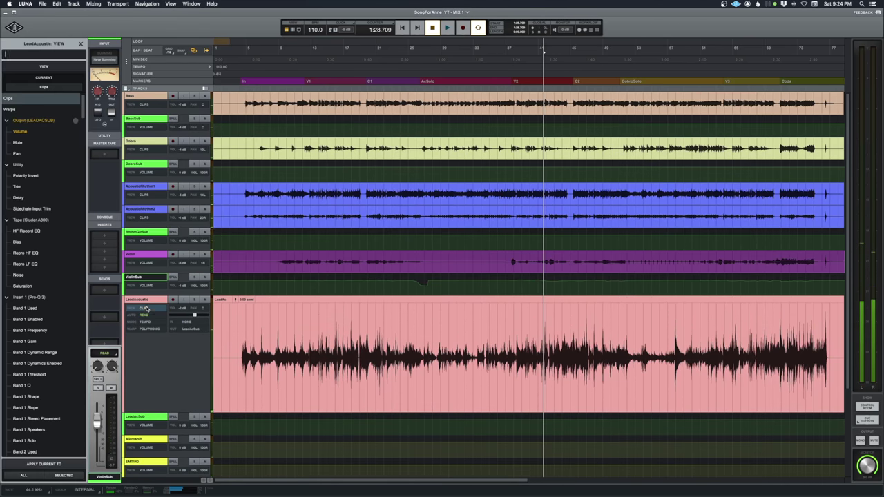
{"action": "left_click", "coordinate": [19, 131]}
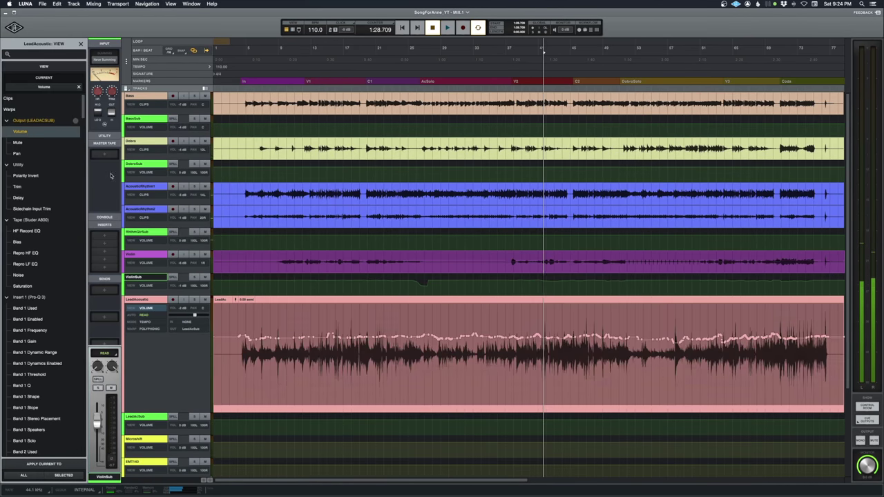
Play the LeadAcoustic solo from 0:57.312 and examine its volume automation close up
{"action": "left_click", "coordinate": [239, 354]}
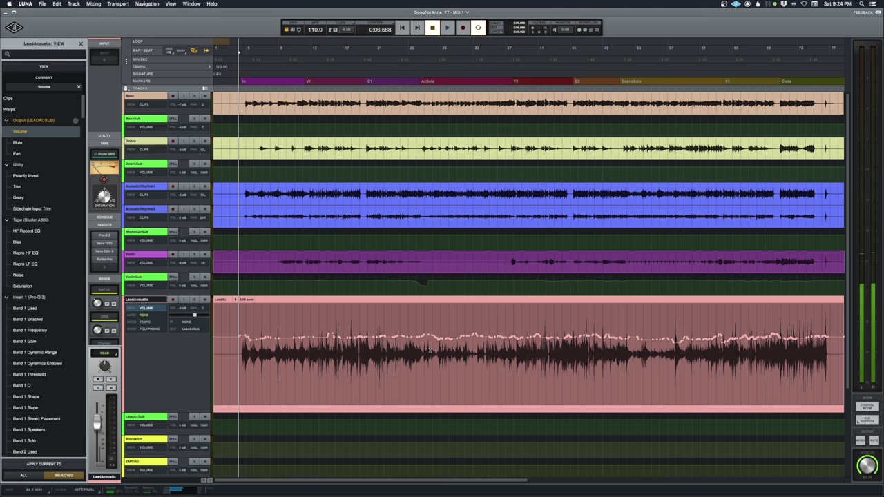
{"action": "left_click", "coordinate": [426, 350]}
{"action": "key", "text": "space"}
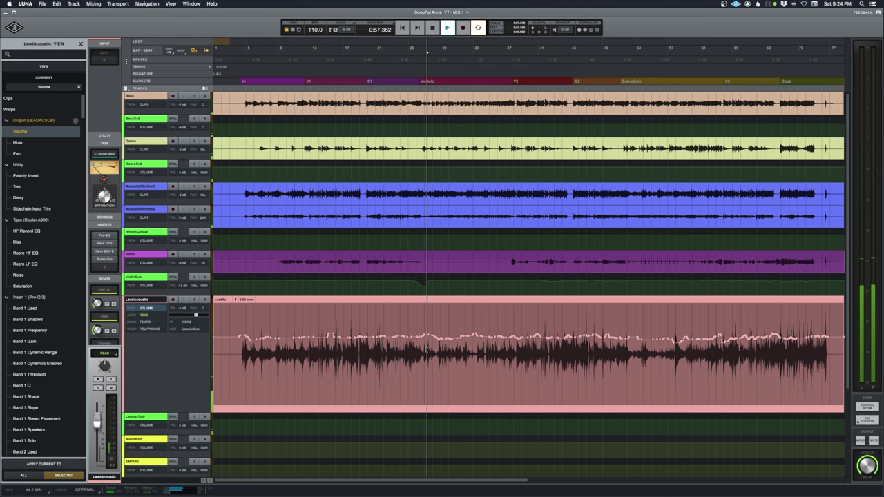
{"action": "key", "text": "e"}
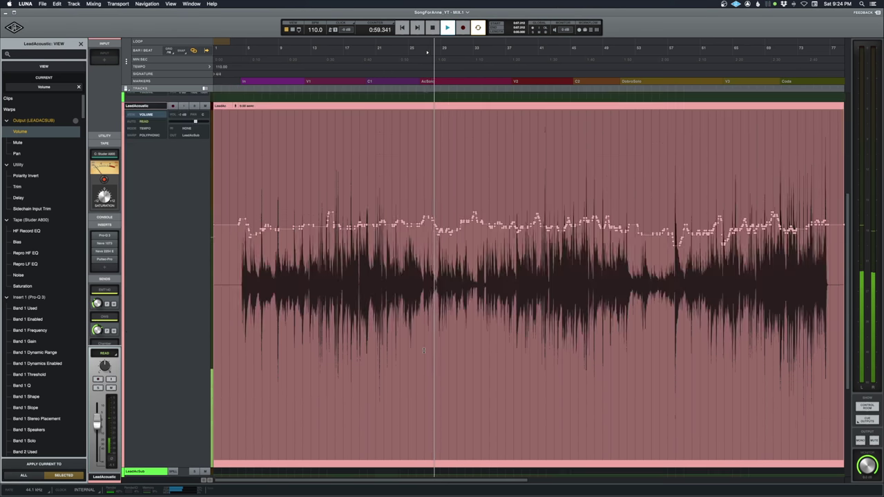
{"action": "key", "text": "t"}
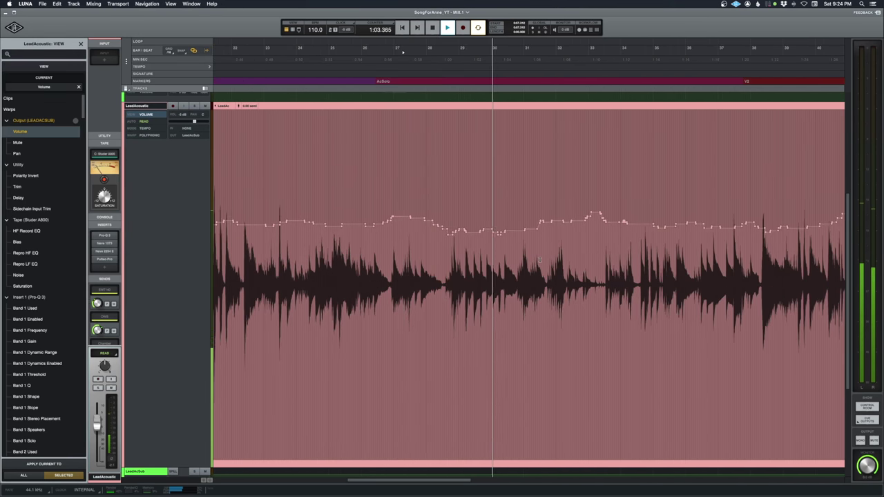
{"action": "key", "text": "space"}
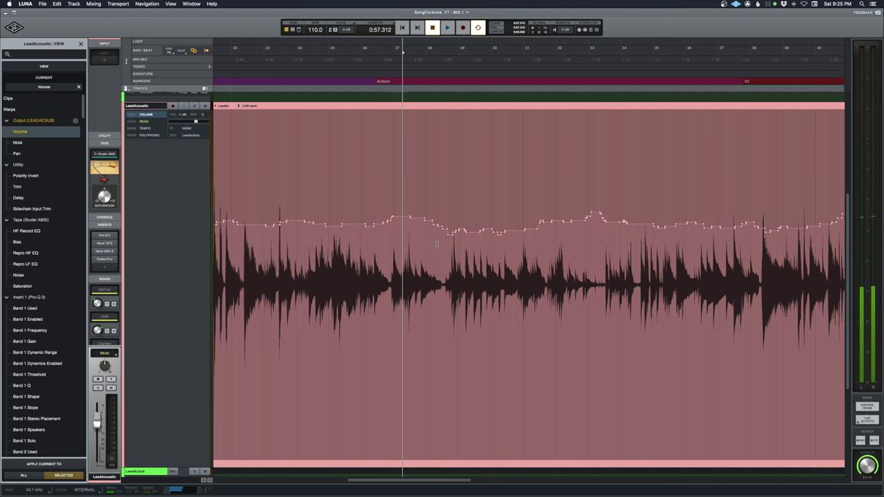
{"action": "key", "text": "space"}
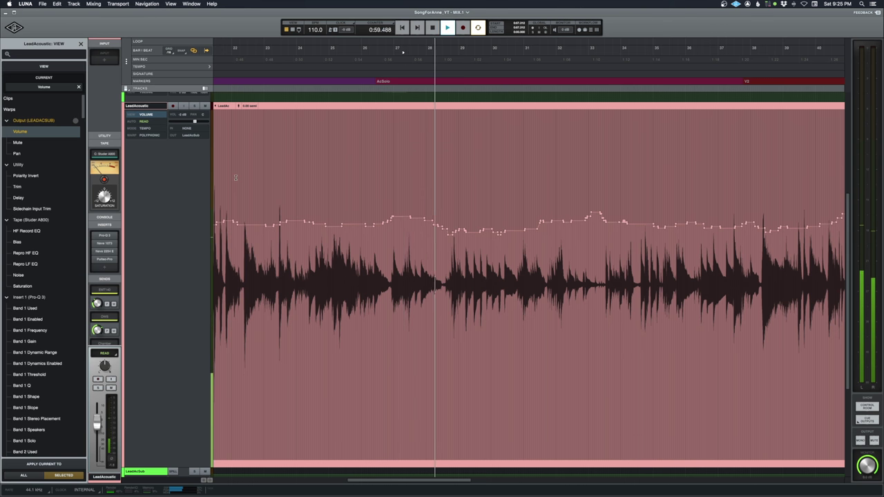
Restore the full timeline with LeadAcoustic at its small height, and return to the mixer with playback stopped
{"action": "key", "text": "z"}
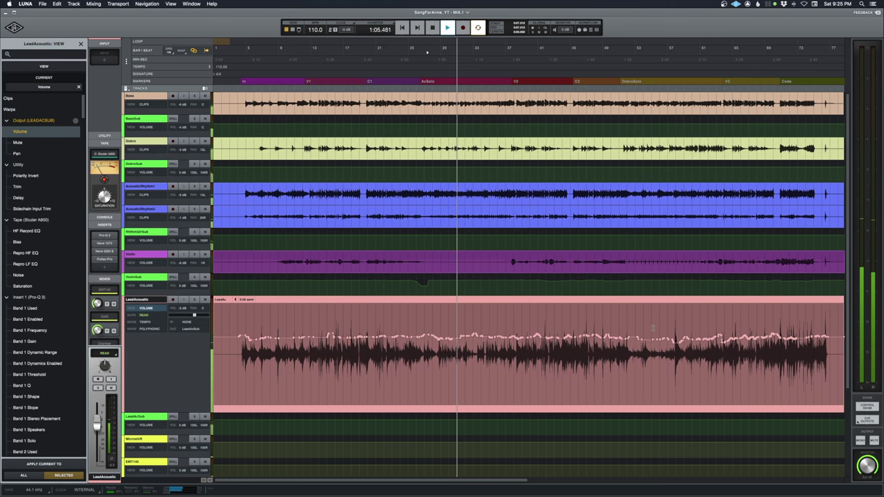
{"action": "left_click", "coordinate": [140, 301]}
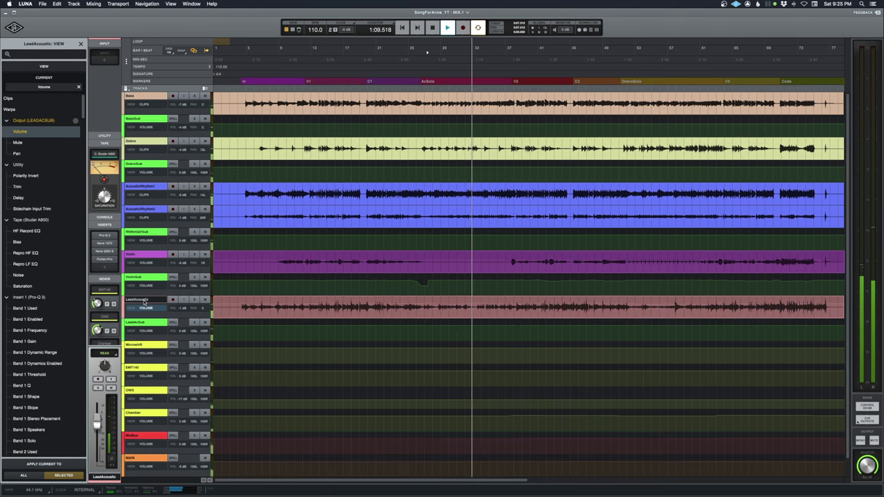
{"action": "key", "text": "super+equal"}
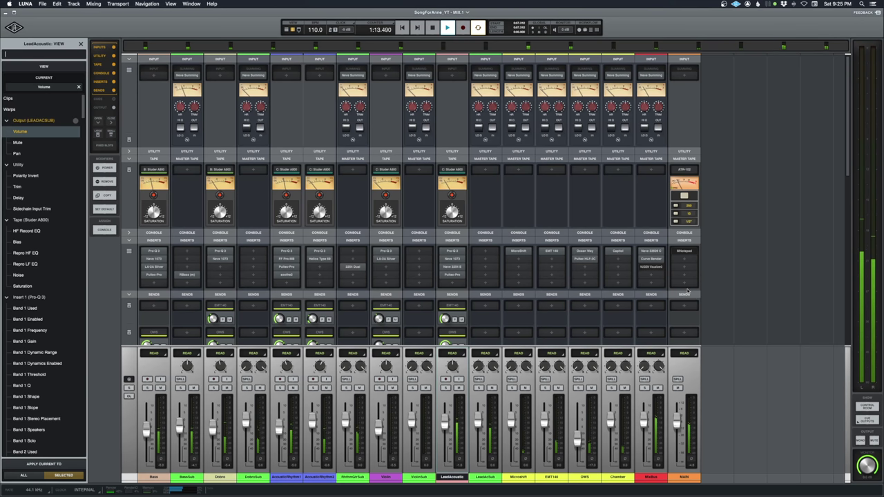
{"action": "key", "text": "space"}
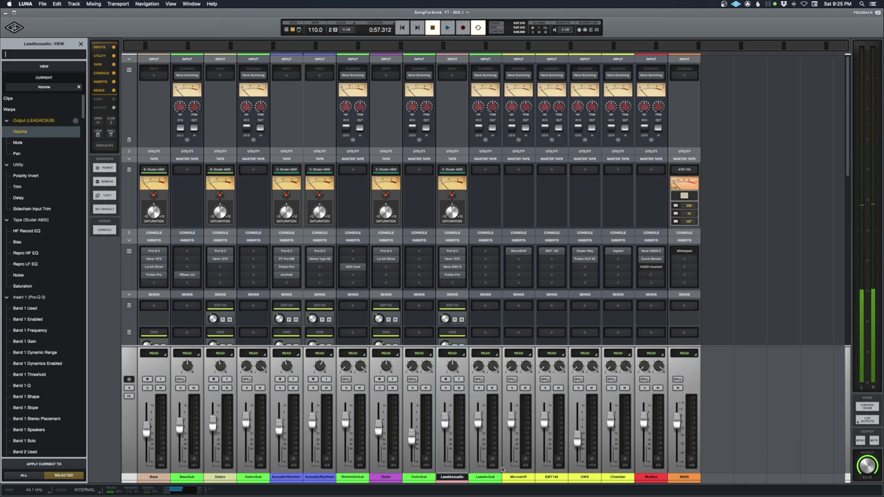
Bypass the summing, tape and insert processing, mute the Microshift, EMT140, OWS and Chamber tracks, and play from just before V1
{"action": "left_click", "coordinate": [662, 478]}
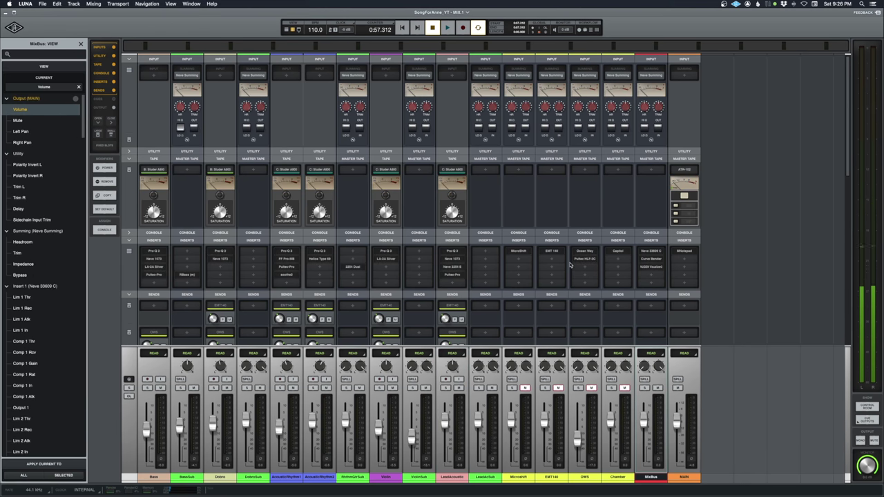
{"action": "key", "text": "super+equal"}
{"action": "key", "text": "space"}
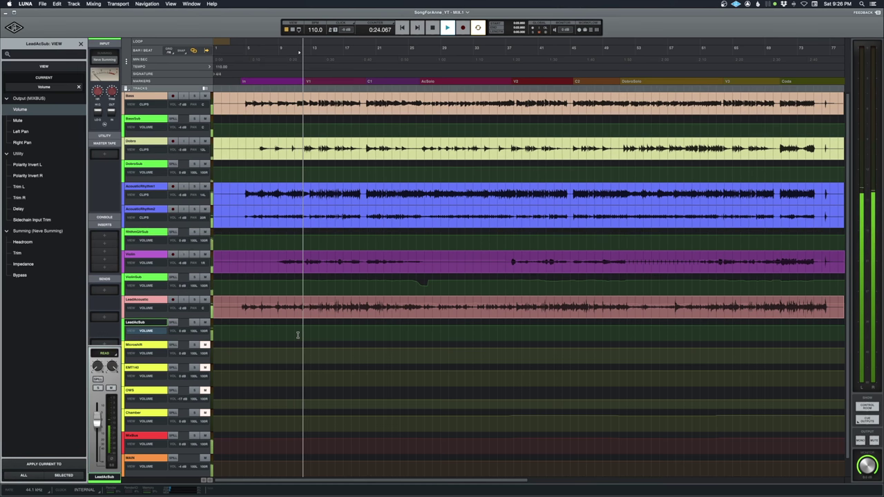
Return to the mixer, select all tracks, and re-enable the processing and effect tracks while the mix plays
{"action": "key", "text": "super+equal"}
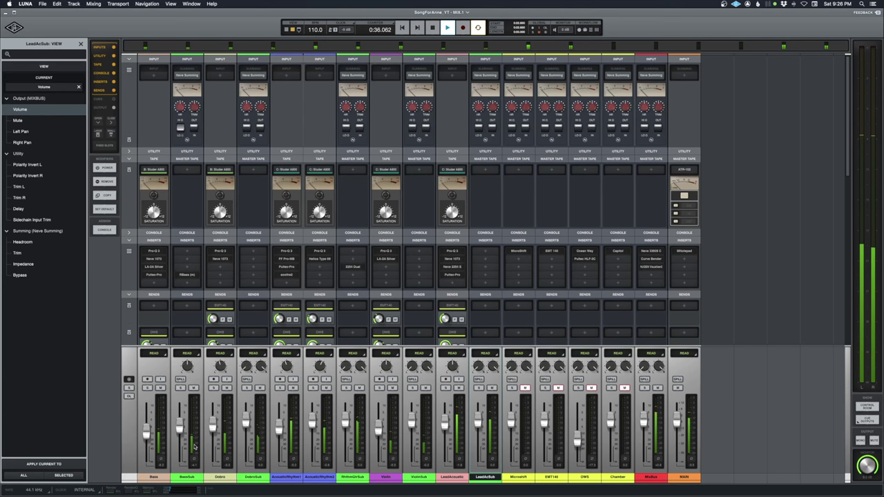
{"action": "left_click", "coordinate": [154, 477]}
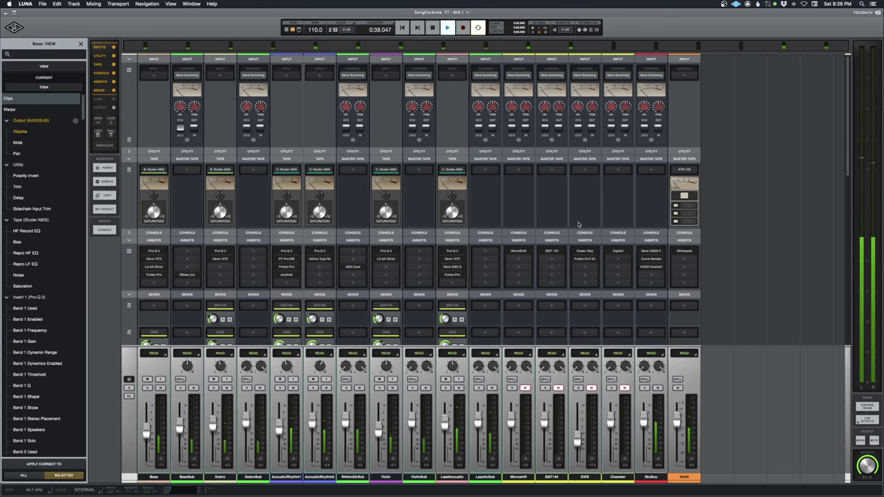
{"action": "left_click", "coordinate": [633, 340]}
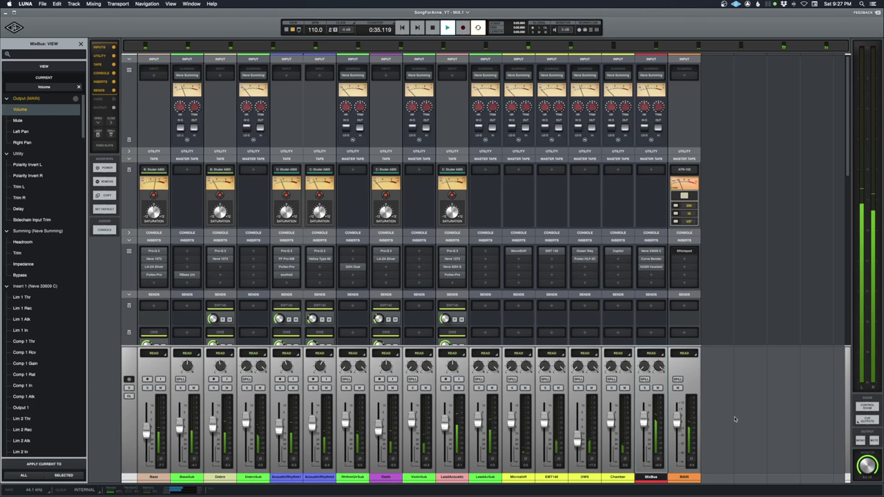
Stop the mixer playback, return to the timeline, and play the full mix from 0:06, just before the In marker
{"action": "key", "text": "space"}
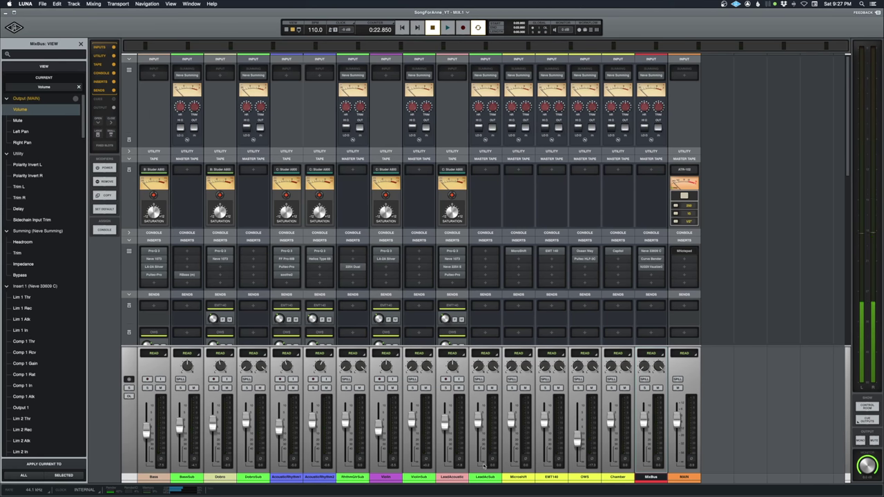
{"action": "left_click", "coordinate": [520, 478]}
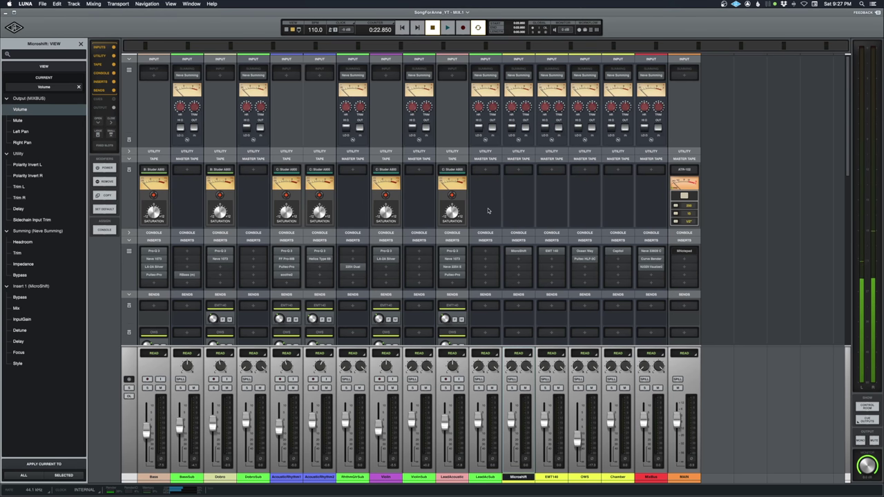
{"action": "key", "text": "super+equal"}
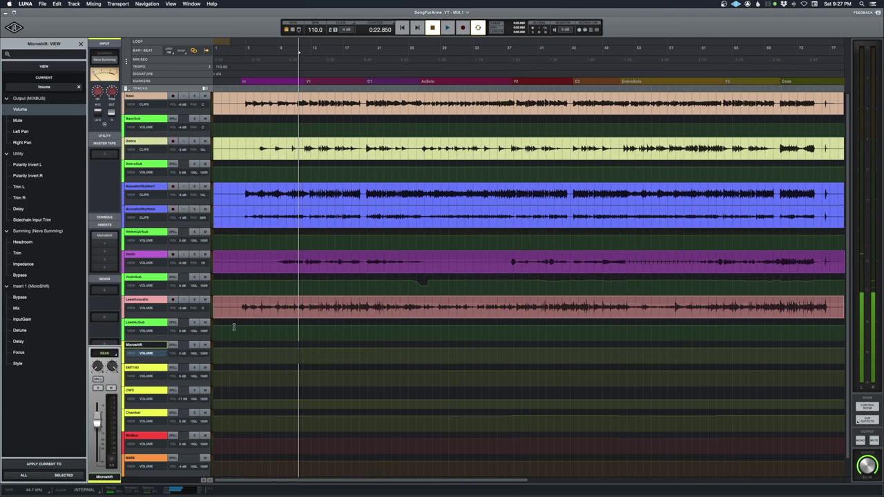
{"action": "left_click", "coordinate": [235, 332]}
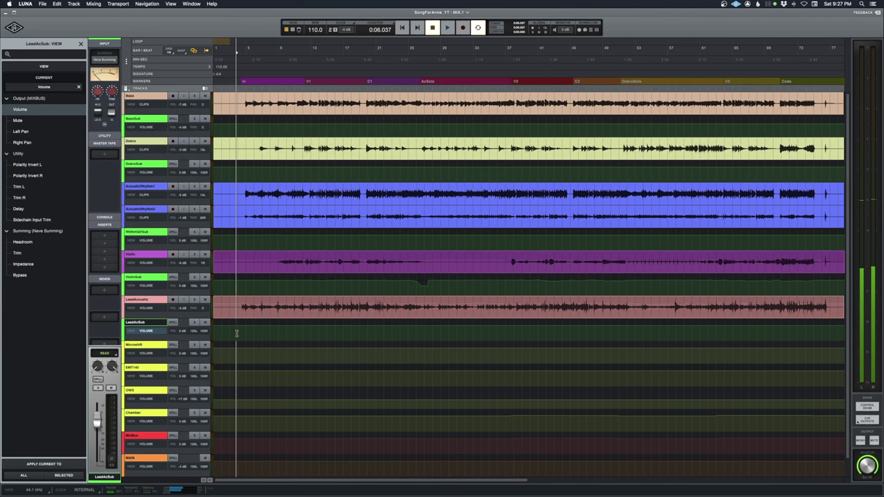
{"action": "key", "text": "space"}
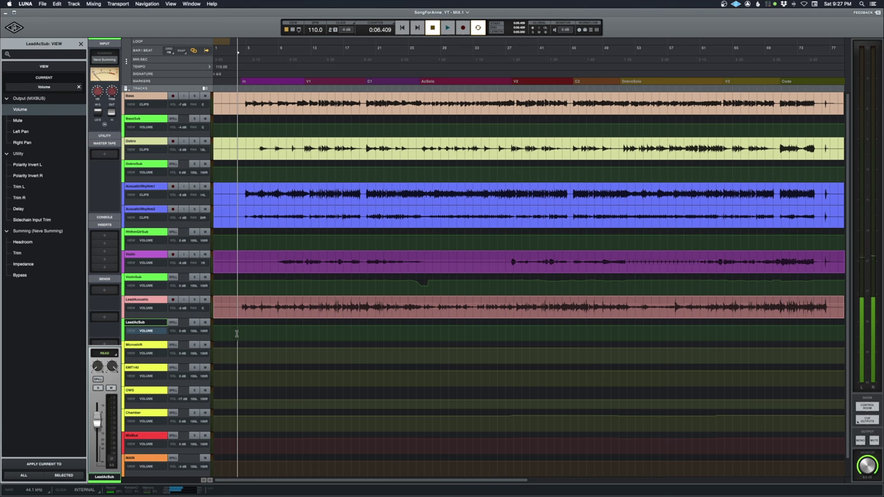
{"action": "key", "text": "space"}
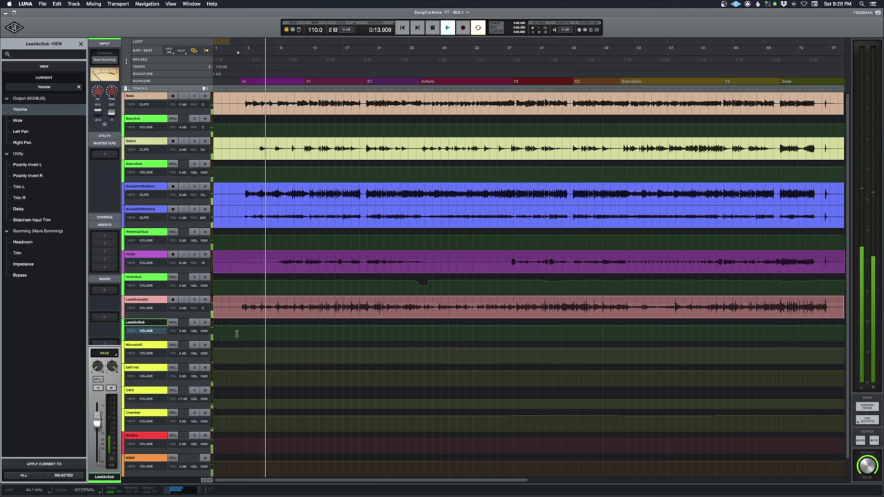
Examine the MixBus inserts during playback: the NUGEN Visualizer with its vectorscope briefly shown, and the Neve 33609 C compressor
{"action": "left_click", "coordinate": [146, 436]}
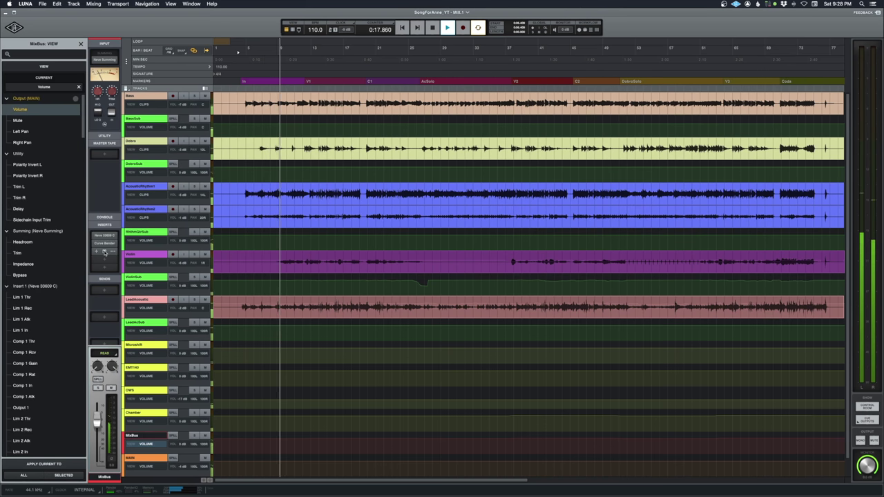
{"action": "left_click", "coordinate": [104, 252]}
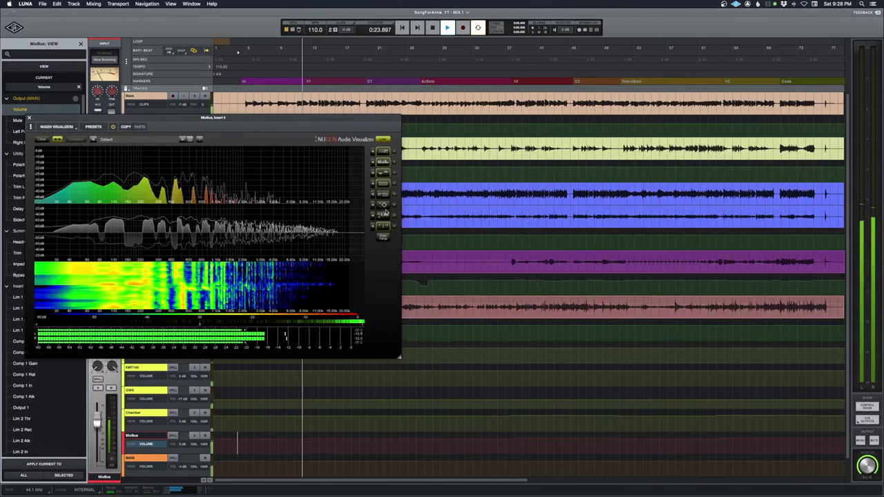
{"action": "left_click", "coordinate": [384, 205]}
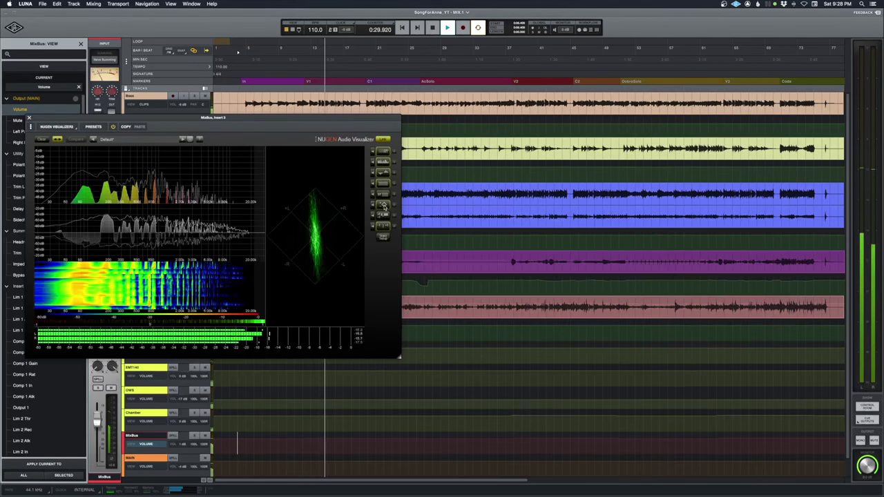
{"action": "left_click", "coordinate": [384, 205]}
{"action": "left_click", "coordinate": [29, 118]}
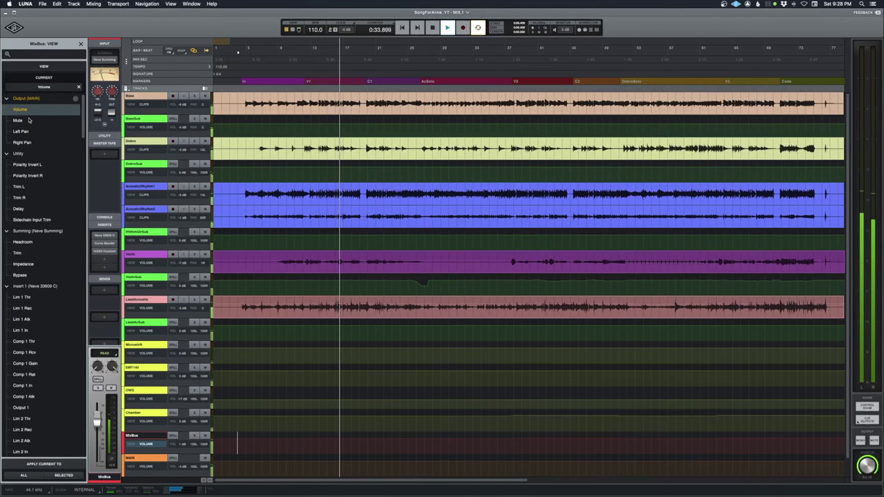
{"action": "left_click", "coordinate": [105, 236]}
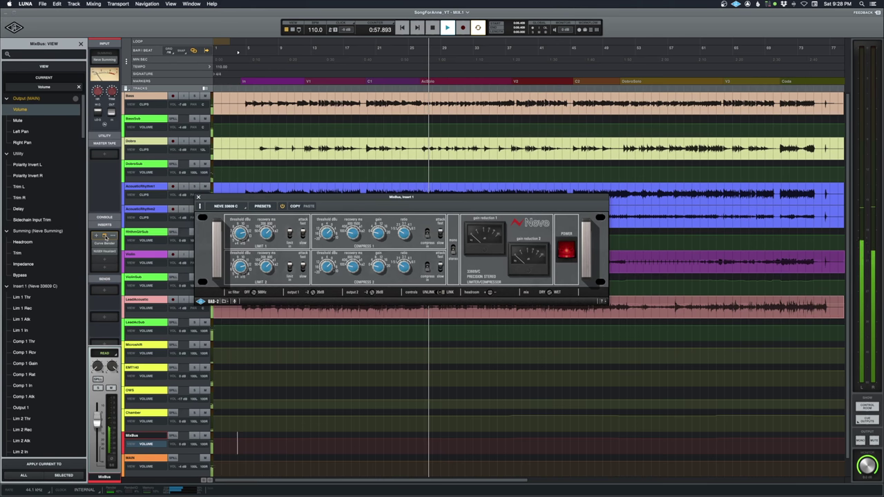
{"action": "left_click", "coordinate": [105, 236]}
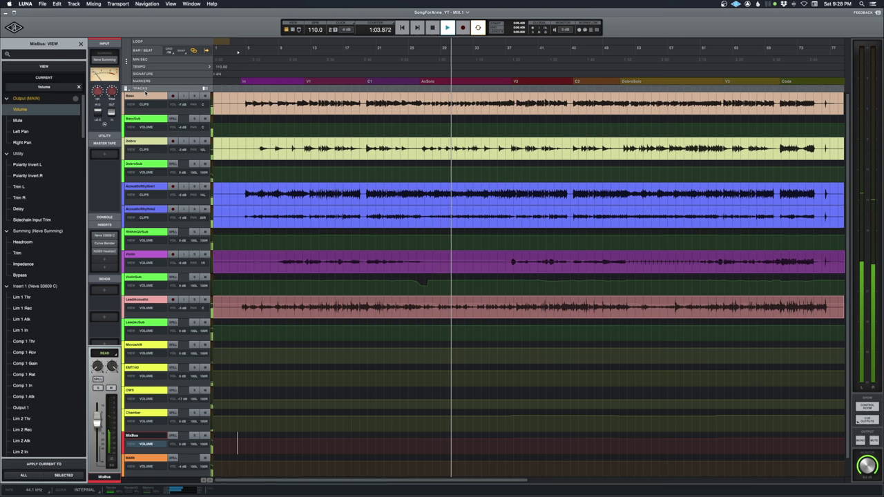
Examine the Teletronix LA-2A compressor on the Bass track while the mix plays, and close it
{"action": "left_click", "coordinate": [144, 98]}
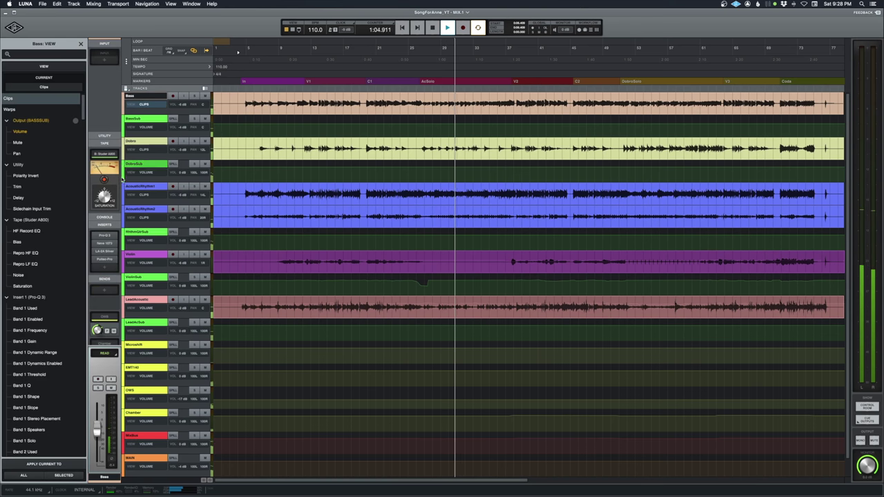
{"action": "left_click", "coordinate": [104, 251]}
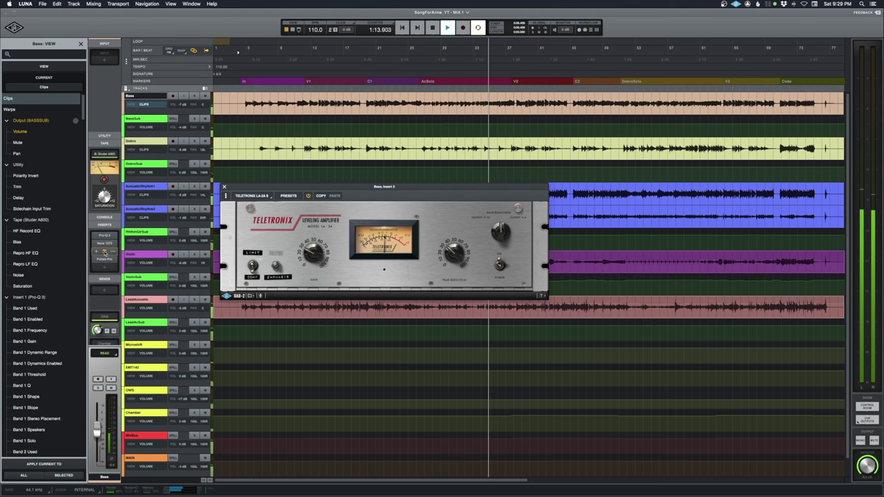
{"action": "left_click", "coordinate": [104, 252]}
Go through the Dobro and acoustic rhythm channels, and examine the Neve 2254 E Dual on RhthmGtrSub during playback
{"action": "left_click", "coordinate": [143, 148]}
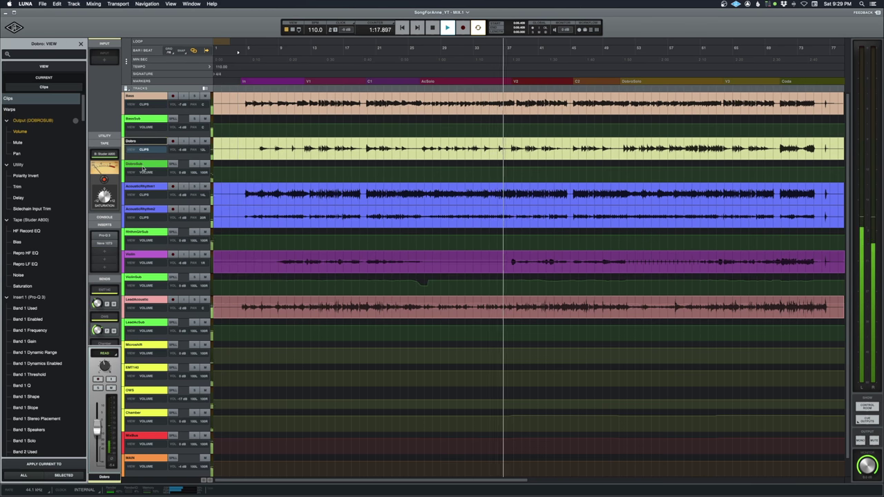
{"action": "left_click", "coordinate": [143, 166]}
{"action": "left_click", "coordinate": [143, 191]}
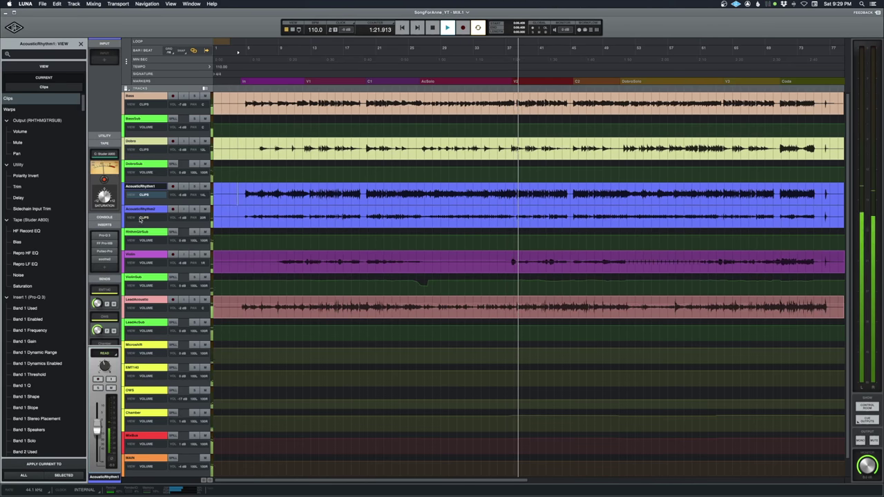
{"action": "left_click", "coordinate": [143, 211]}
{"action": "left_click", "coordinate": [143, 237]}
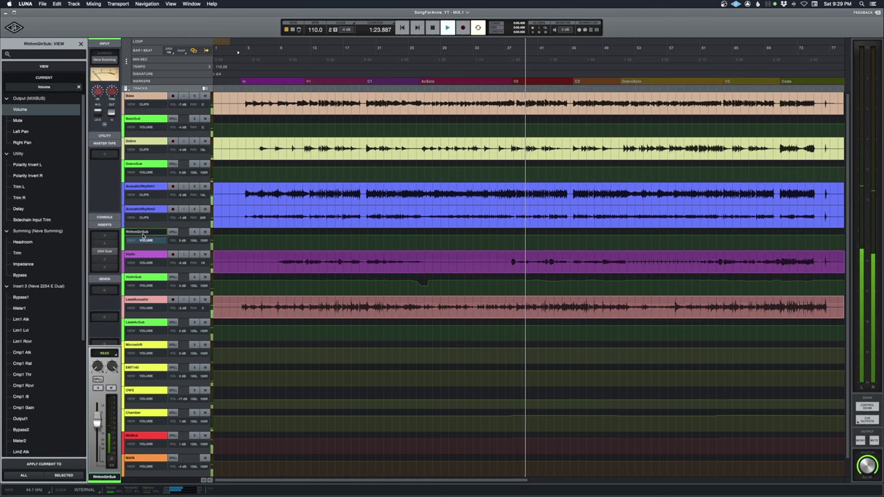
{"action": "left_click", "coordinate": [104, 253]}
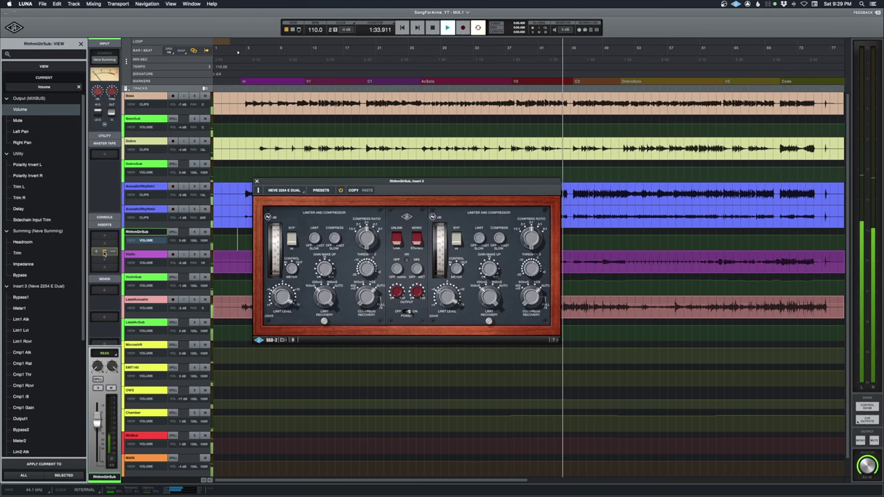
{"action": "left_click", "coordinate": [105, 253]}
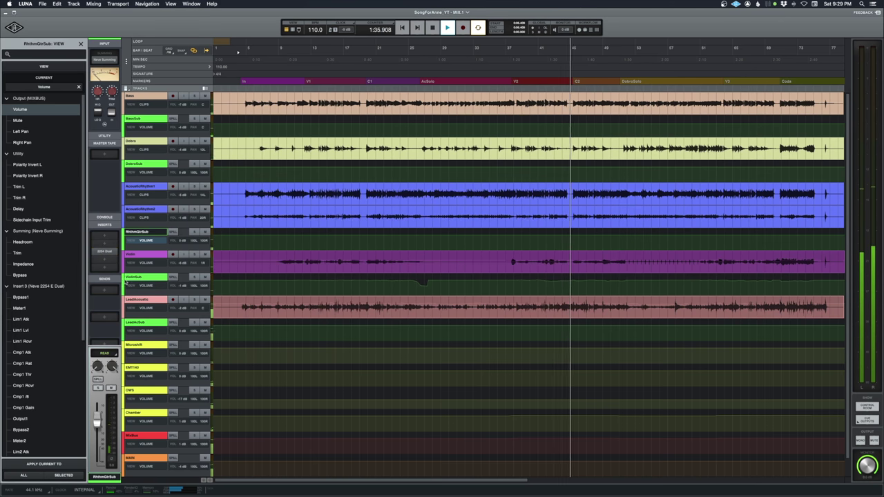
Examine the Violin track's Teletronix LA-2A and the LeadAcoustic track's Neve 2254 E compressor during playback
{"action": "left_click", "coordinate": [138, 255]}
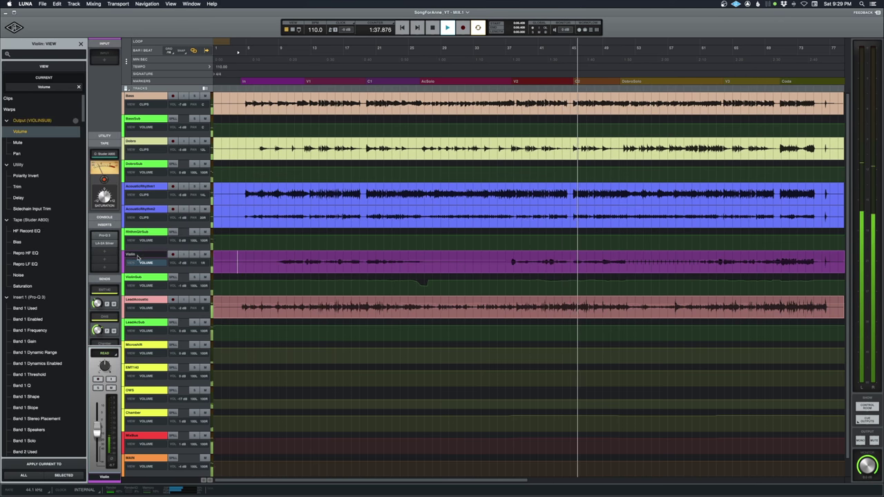
{"action": "left_click", "coordinate": [105, 244]}
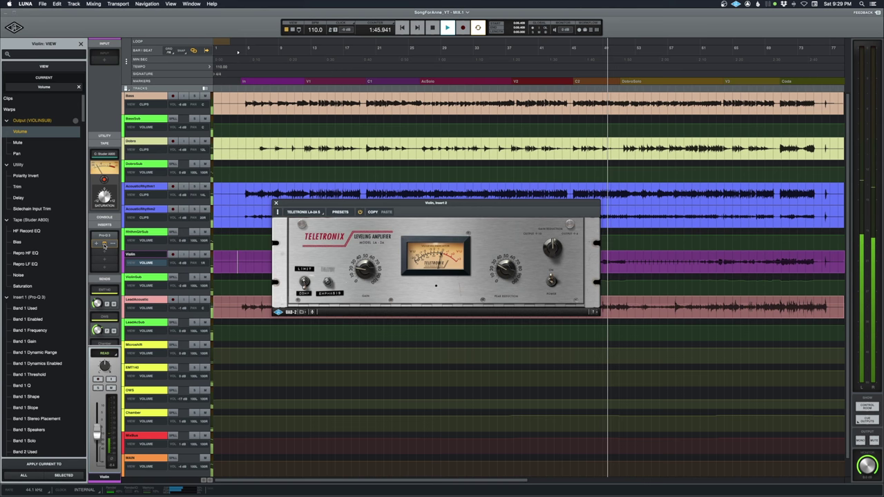
{"action": "left_click", "coordinate": [104, 244]}
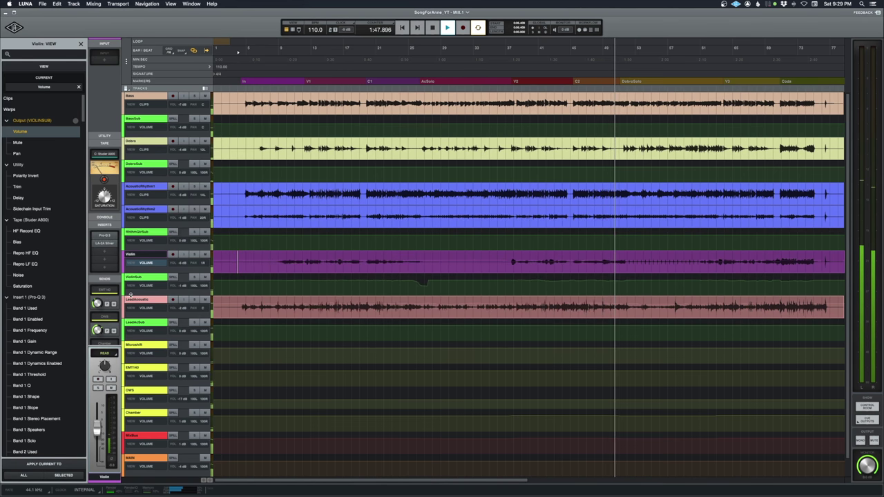
{"action": "left_click", "coordinate": [132, 299]}
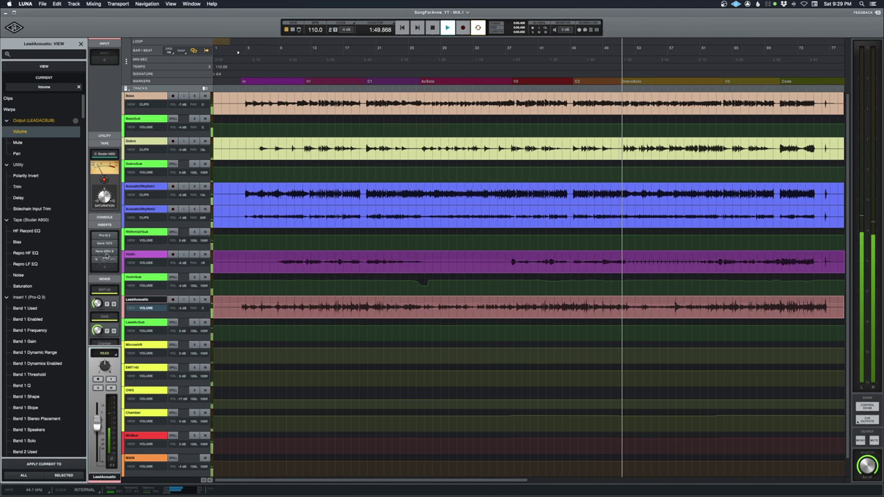
{"action": "left_click", "coordinate": [104, 251]}
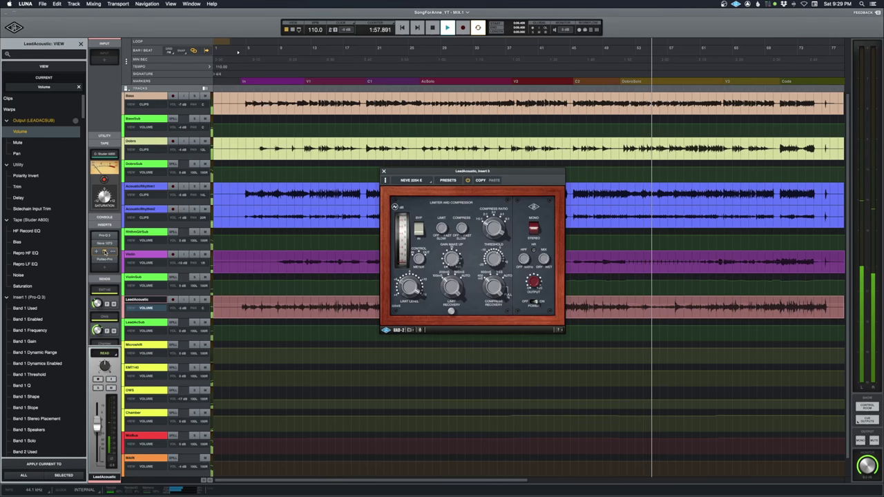
{"action": "left_click", "coordinate": [105, 252]}
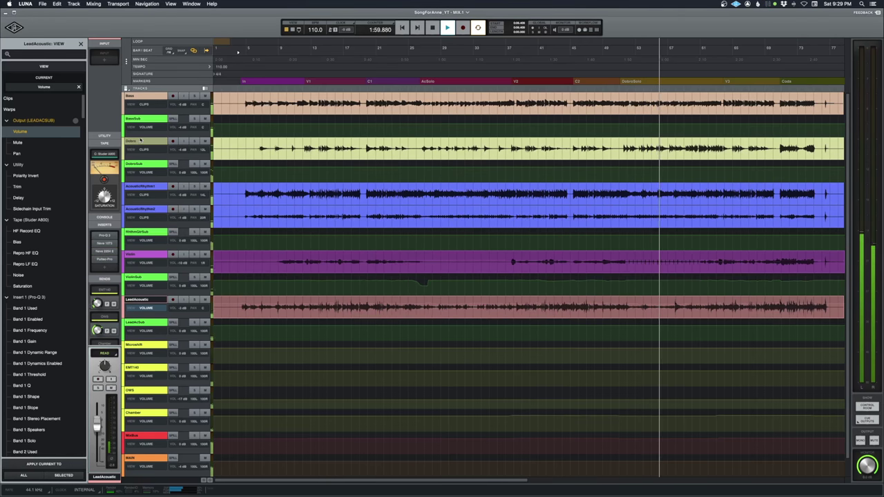
Examine the Pro-Q 3 equalizer on the Dobro track, and recheck the Neve 2254 E on LeadAcoustic toward the Coda
{"action": "left_click", "coordinate": [140, 141]}
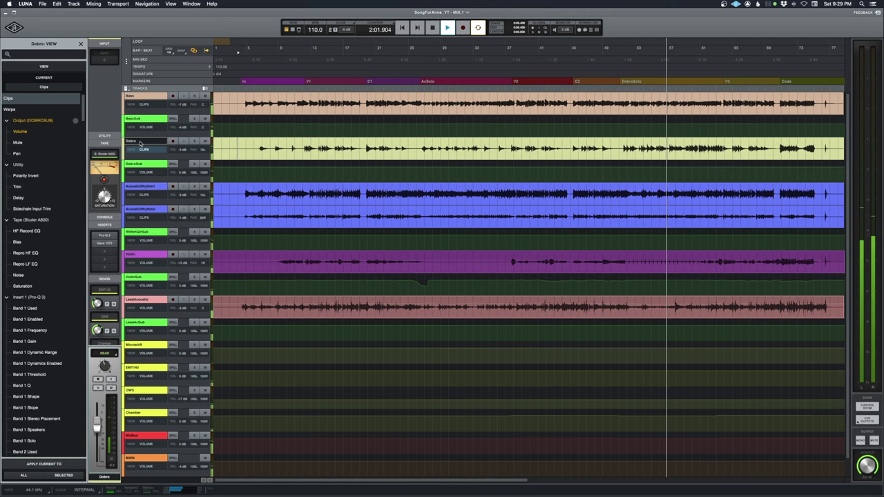
{"action": "left_click", "coordinate": [105, 235]}
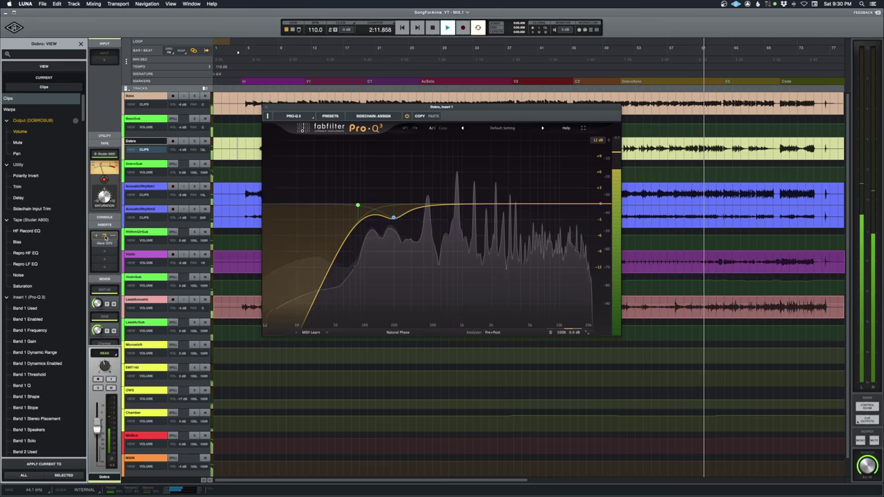
{"action": "left_click", "coordinate": [104, 236]}
{"action": "left_click", "coordinate": [142, 301]}
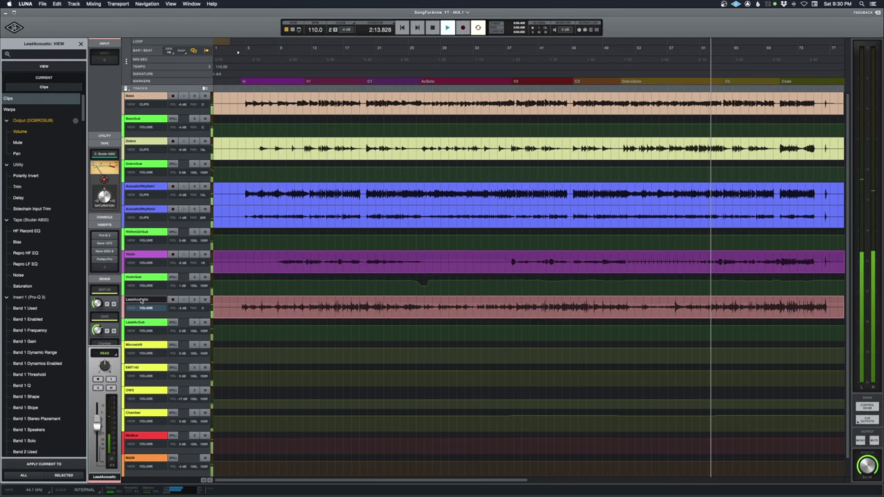
{"action": "left_click", "coordinate": [105, 251]}
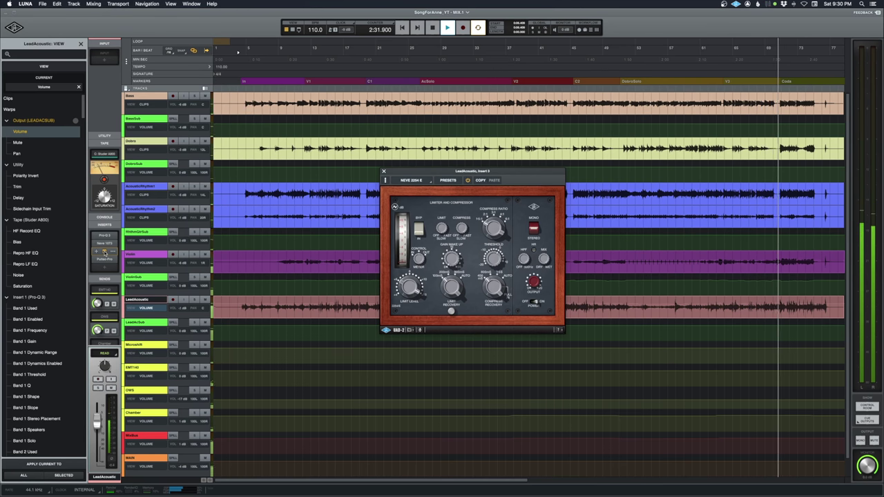
{"action": "left_click", "coordinate": [105, 252]}
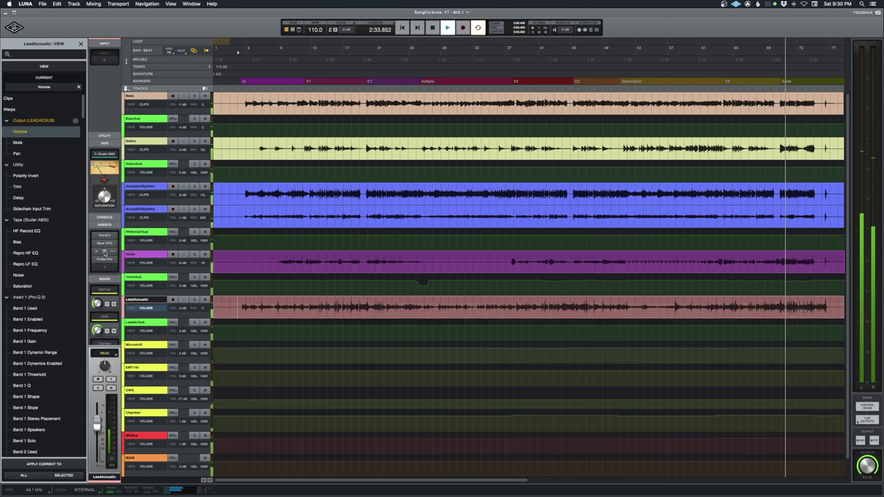
Open the Neve 33609 C on the MixBus to watch its gain reduction through the Coda
{"action": "left_click", "coordinate": [145, 439]}
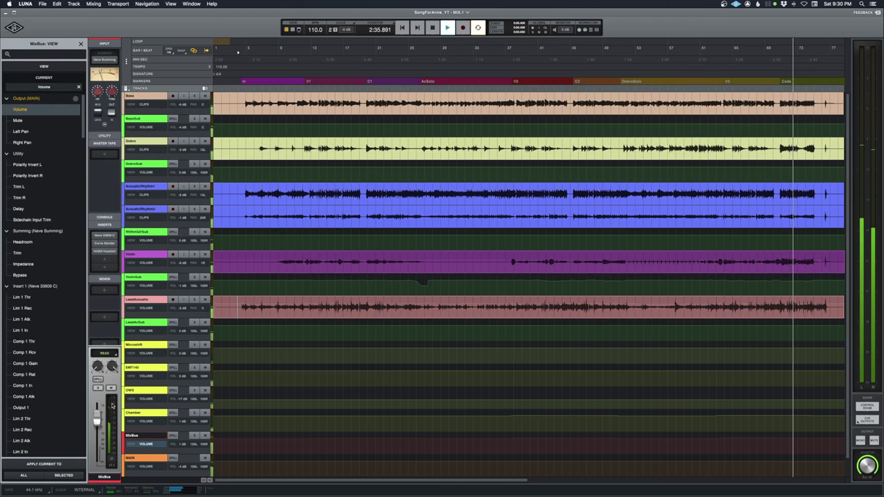
{"action": "left_click", "coordinate": [104, 236]}
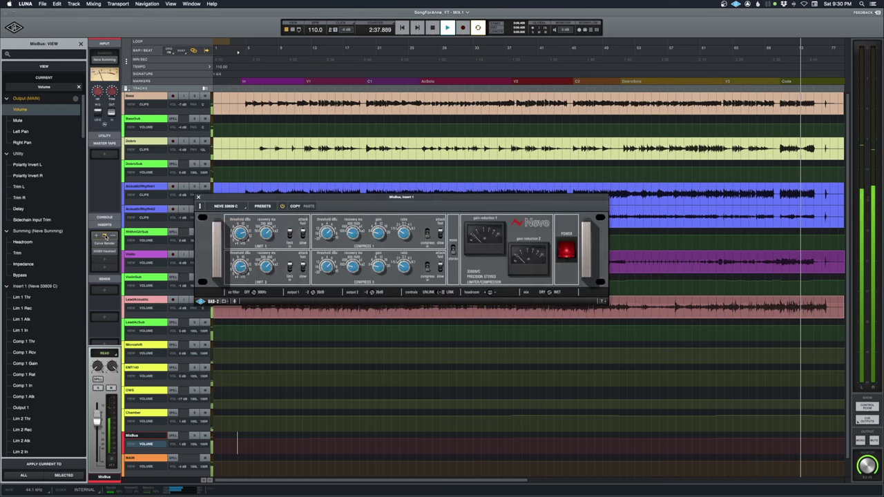